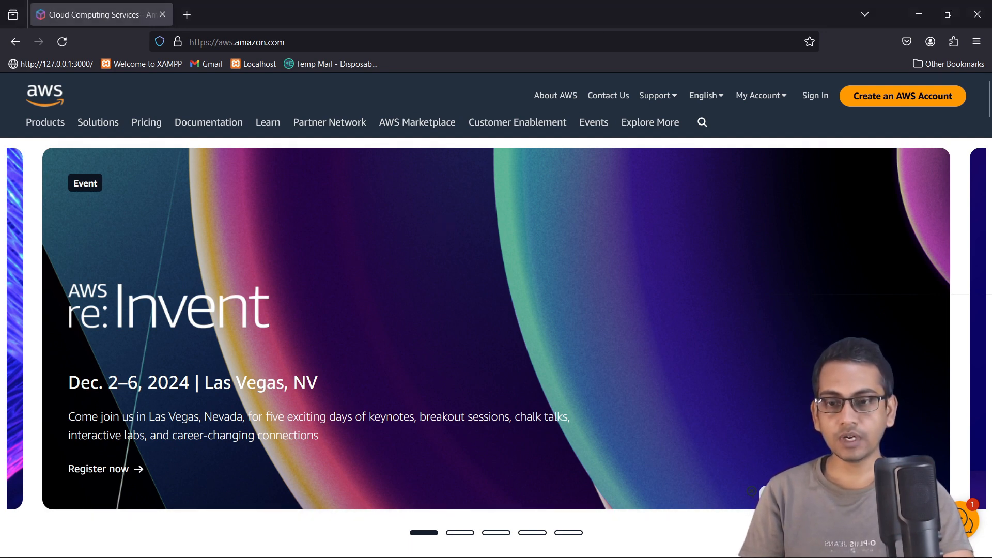
# - Bring the Chrome AWS window forward and go to the console sign-in page
pyautogui.moveTo(223, 557)
pyautogui.click(107, 543)
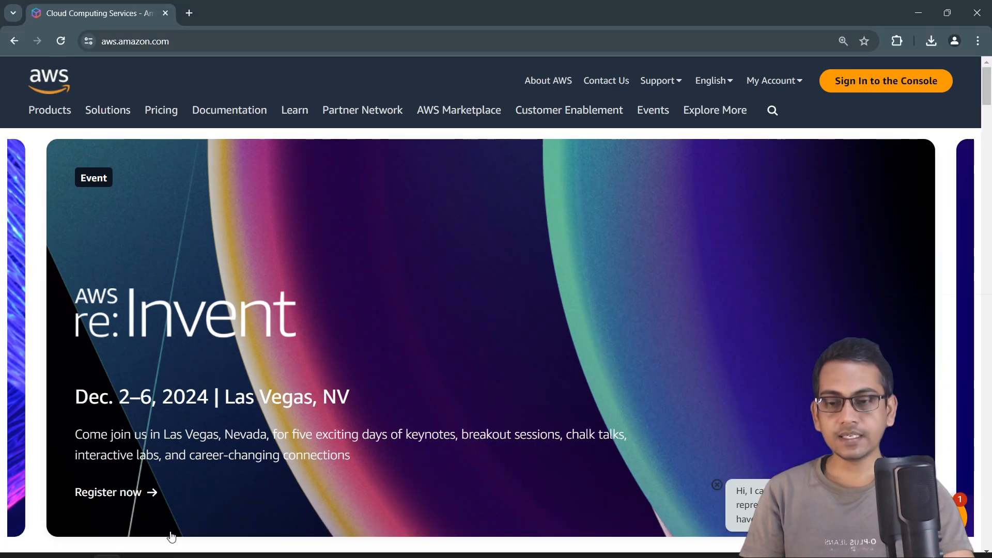
pyautogui.click(135, 543)
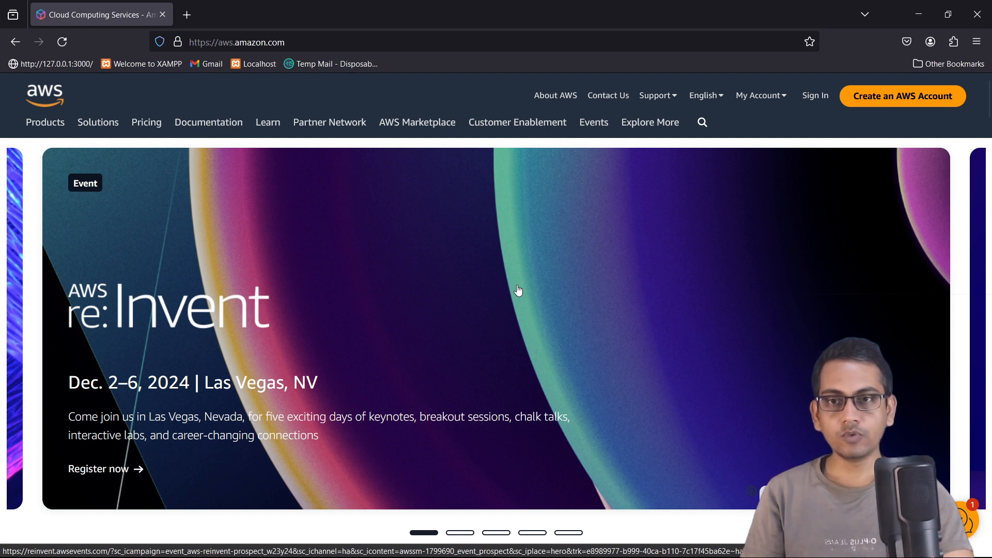
pyautogui.click(109, 541)
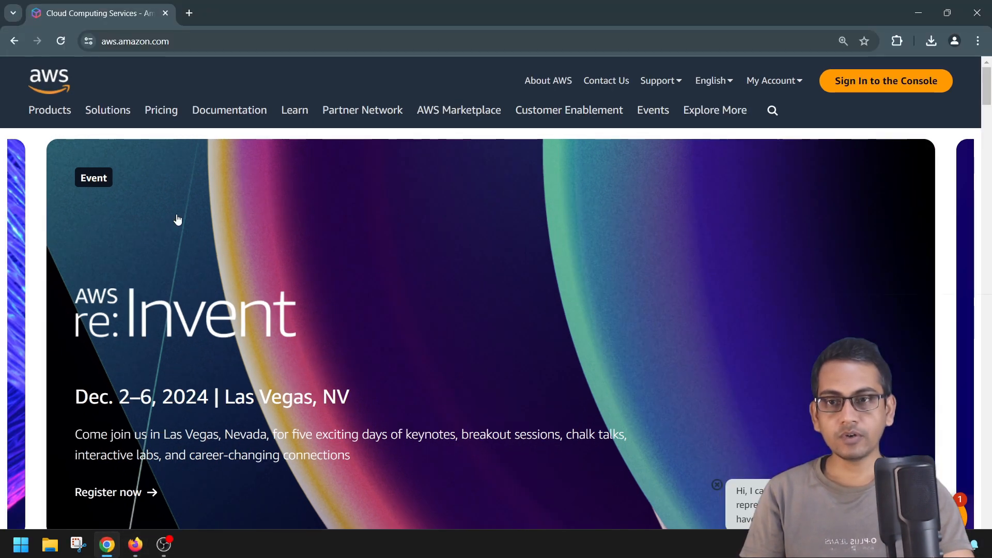
pyautogui.click(785, 80)
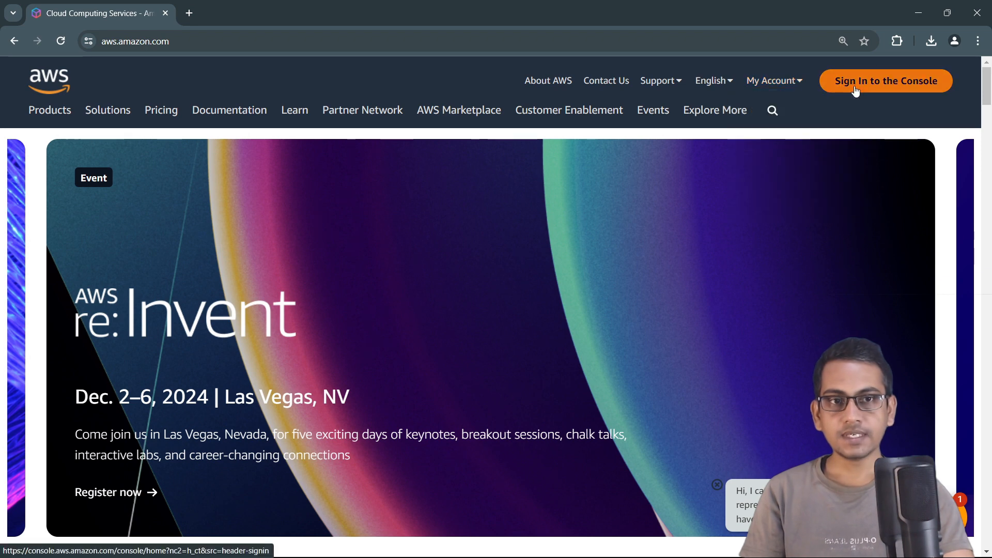
pyautogui.click(886, 80)
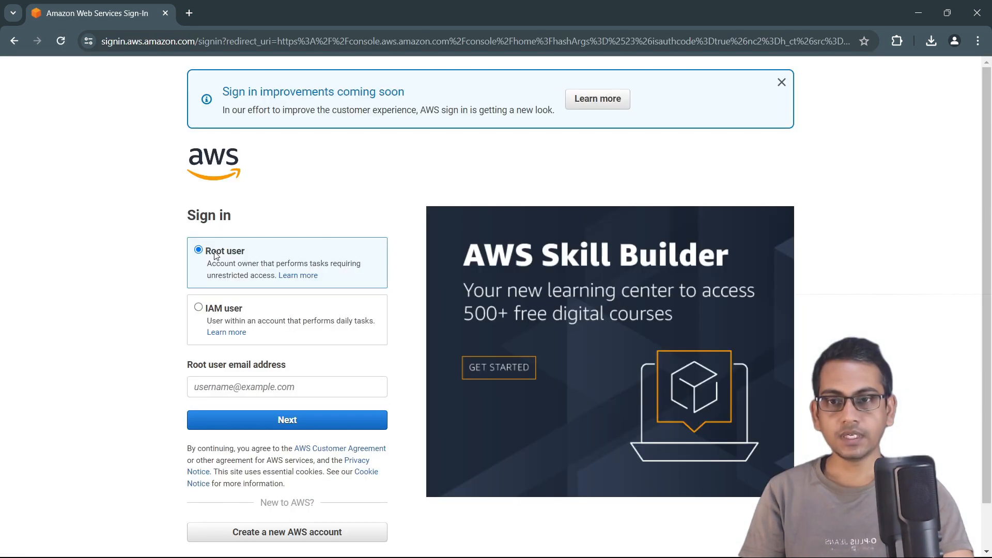
pyautogui.scroll(-1, 252, 257)
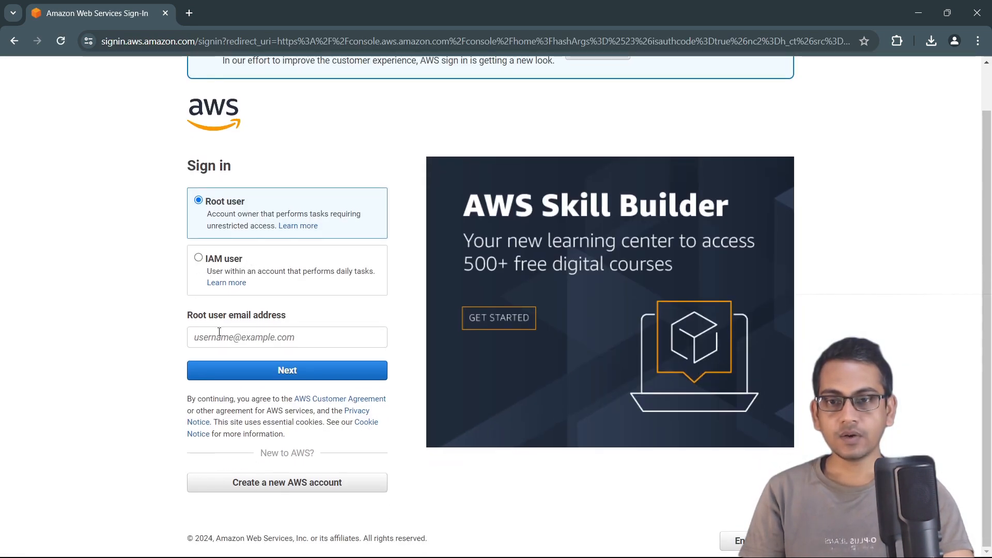
# - Sign in as the root user with the account email, password and MFA code
pyautogui.click(221, 336)
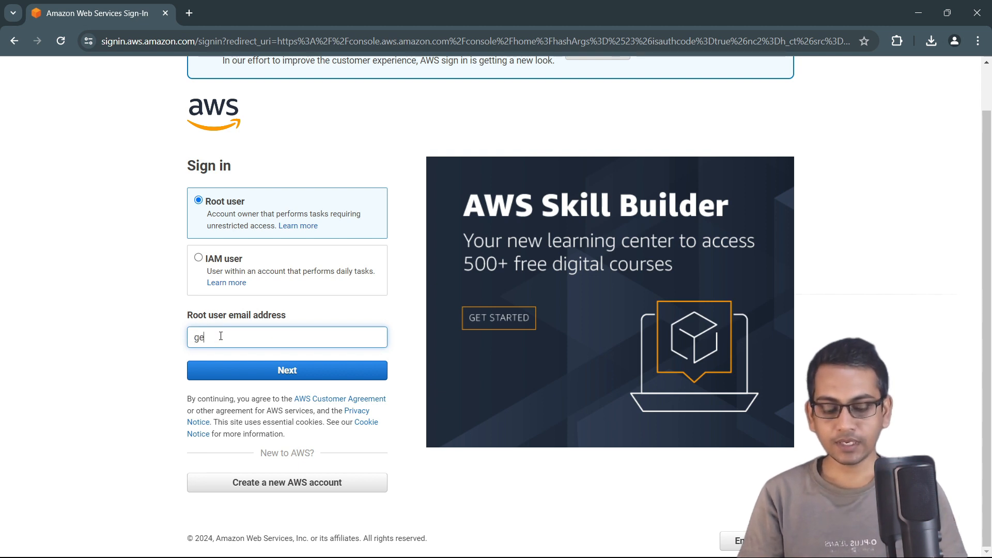
pyautogui.click(288, 371)
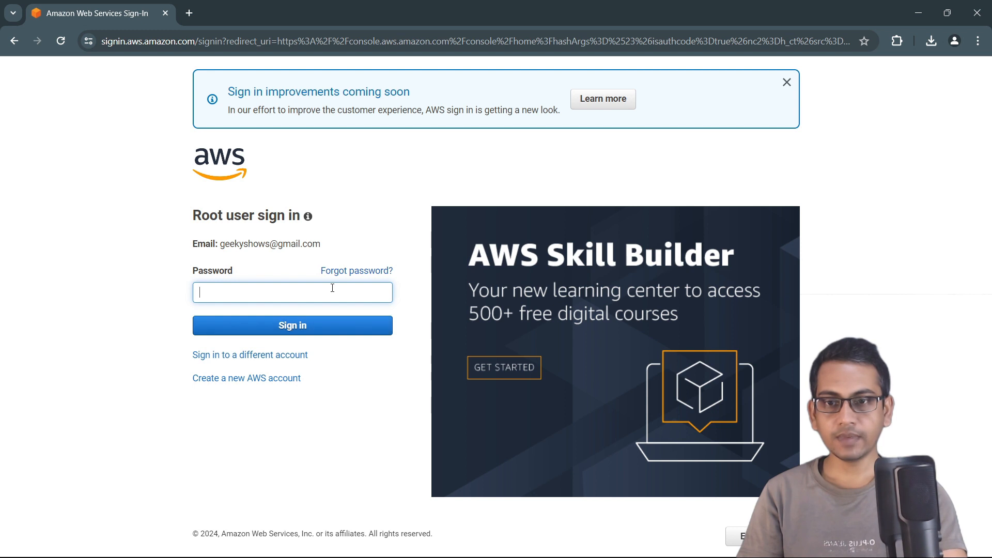
pyautogui.hotkey('ctrl', 'v')
pyautogui.click(288, 331)
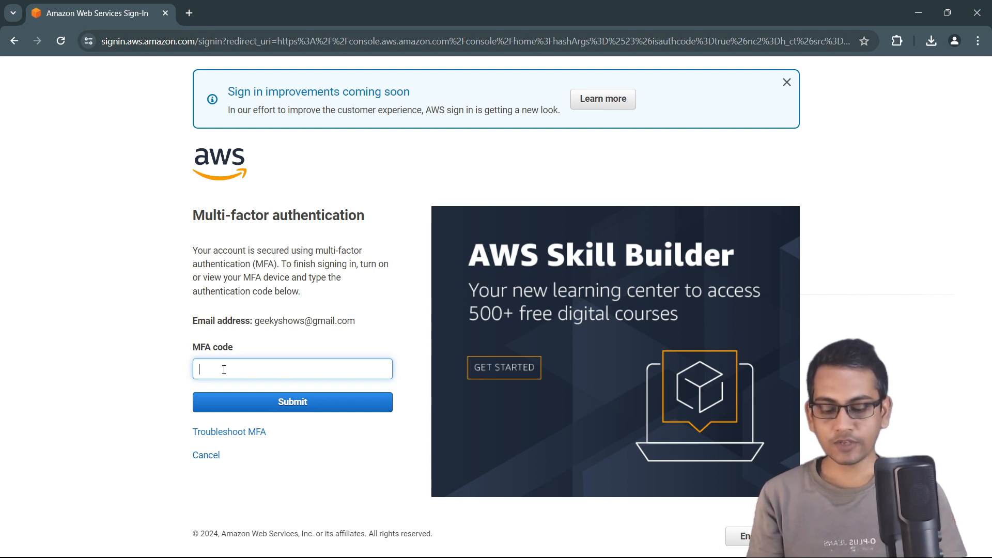
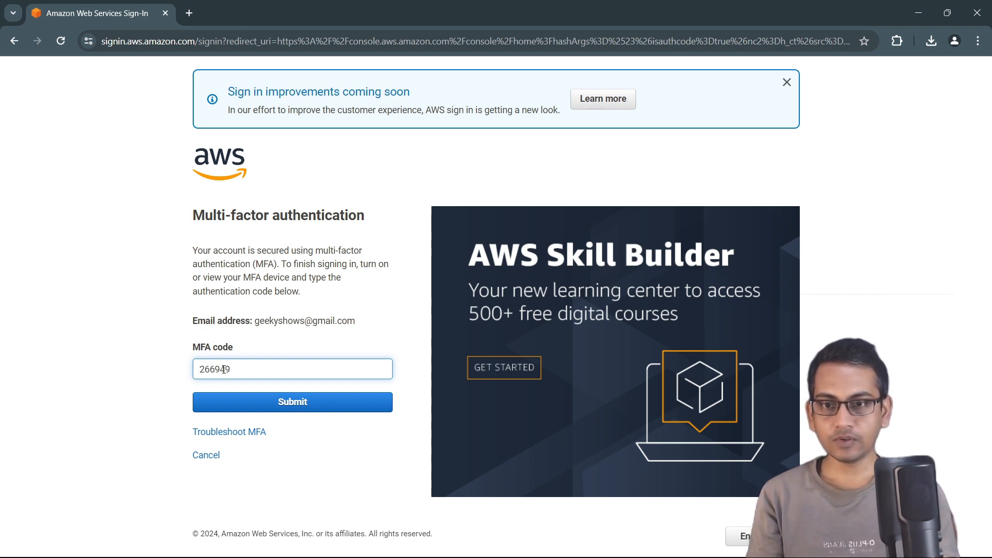
pyautogui.click(269, 405)
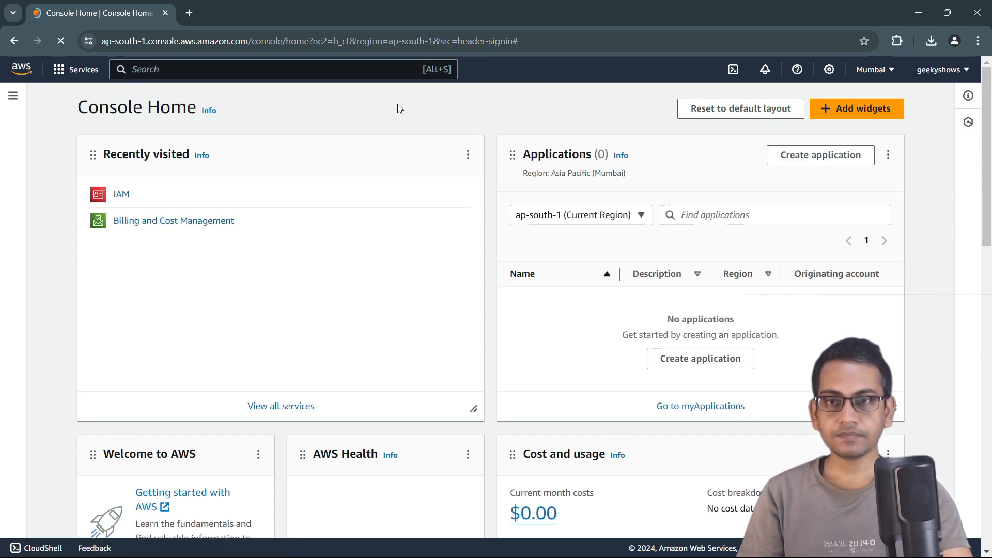
# - Check the account menu, then open Billing and Cost Management
pyautogui.click(944, 70)
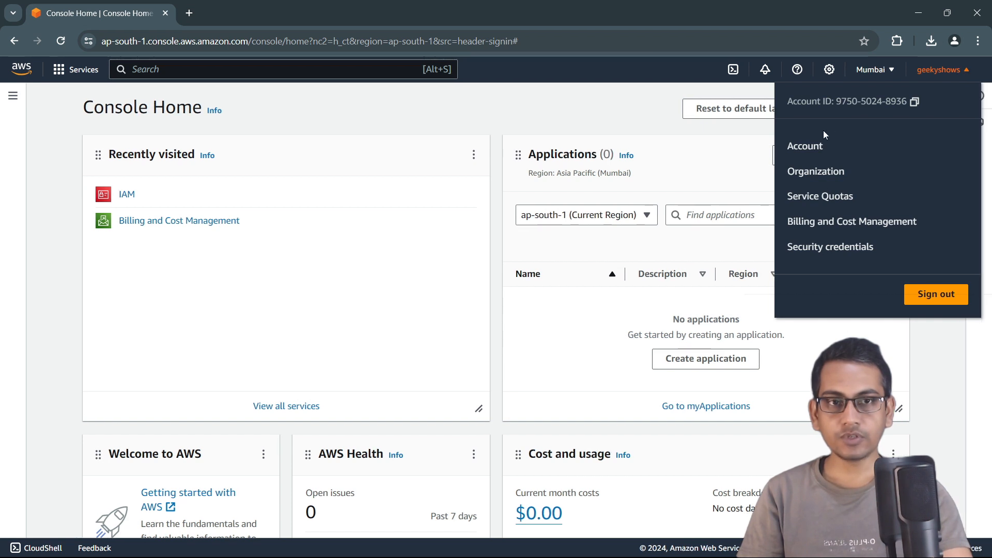
pyautogui.click(628, 106)
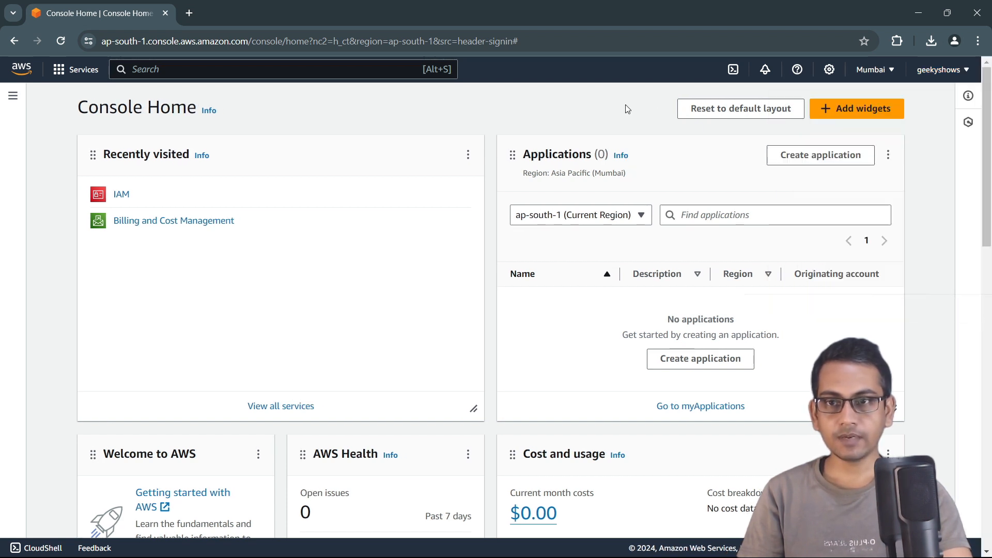
pyautogui.scroll(-3, 432, 361)
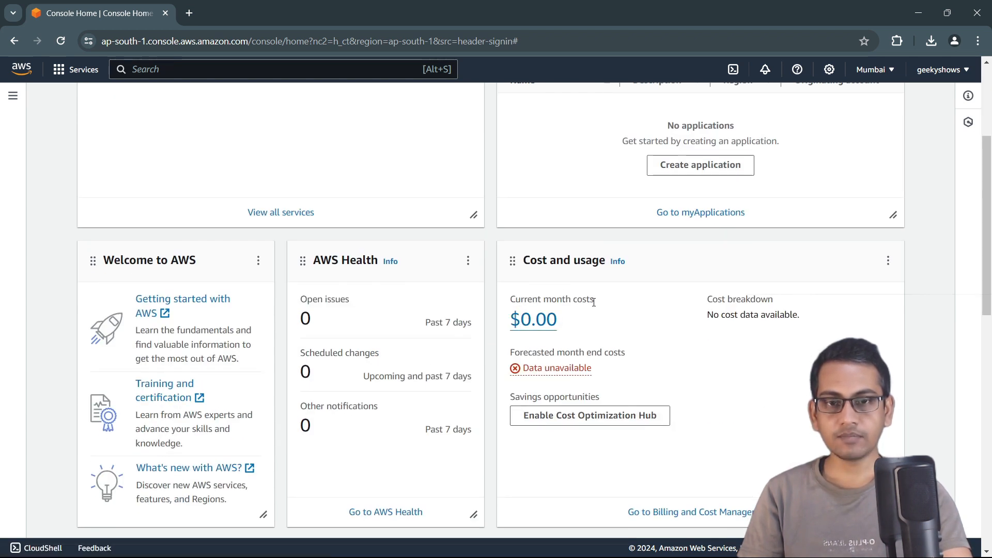
pyautogui.scroll(3, 542, 331)
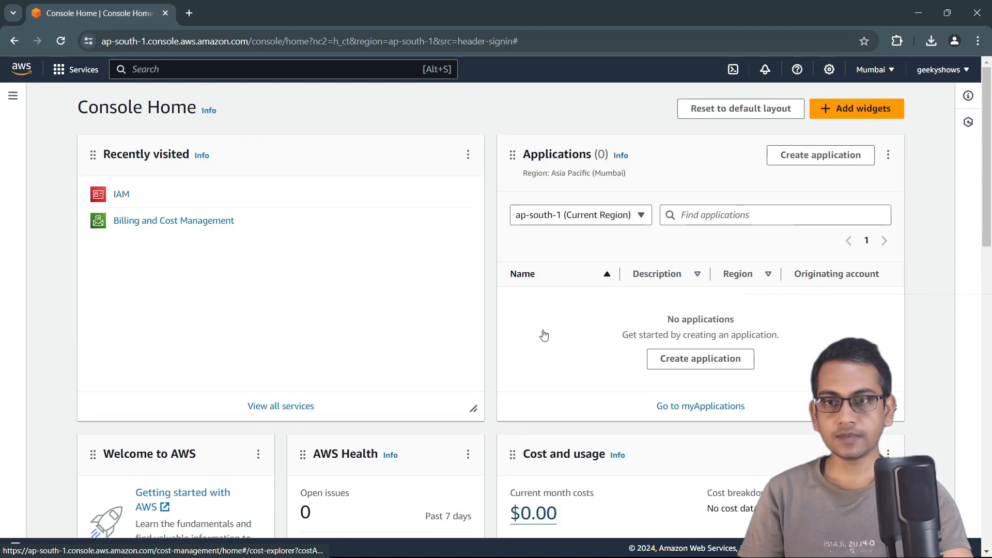
pyautogui.click(152, 230)
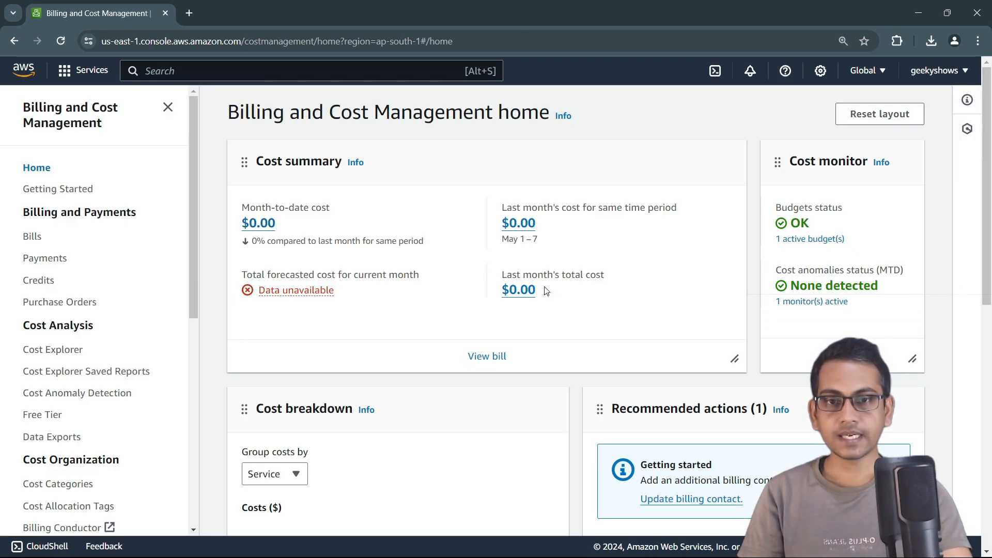
# - Search 'iam', open IAM and go to its Users list showing user1
pyautogui.click(174, 71)
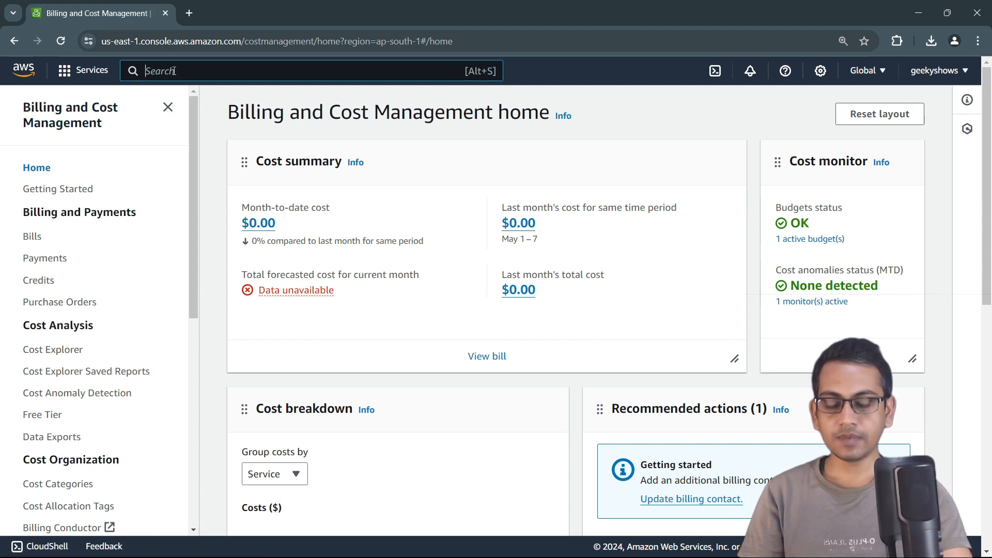
pyautogui.write('iam')
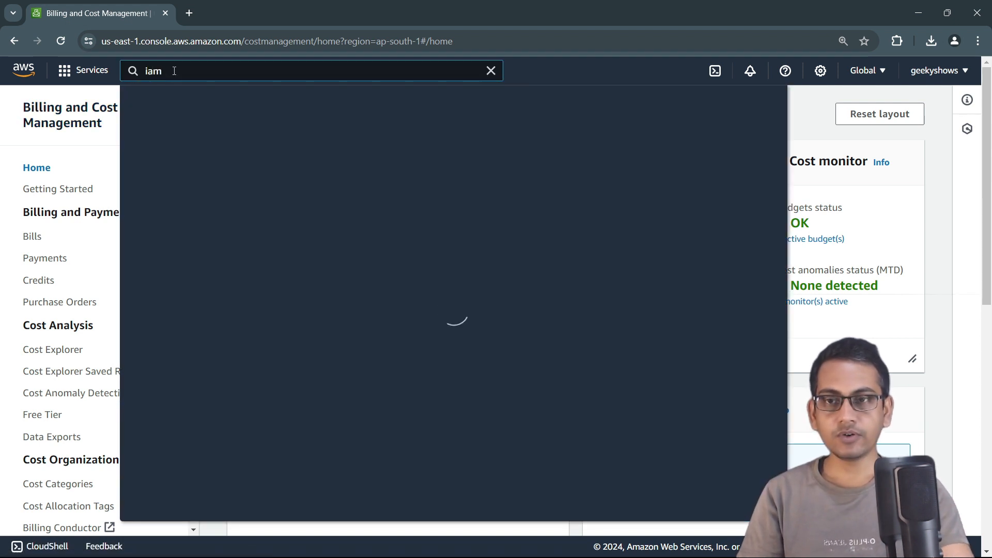
pyautogui.click(357, 185)
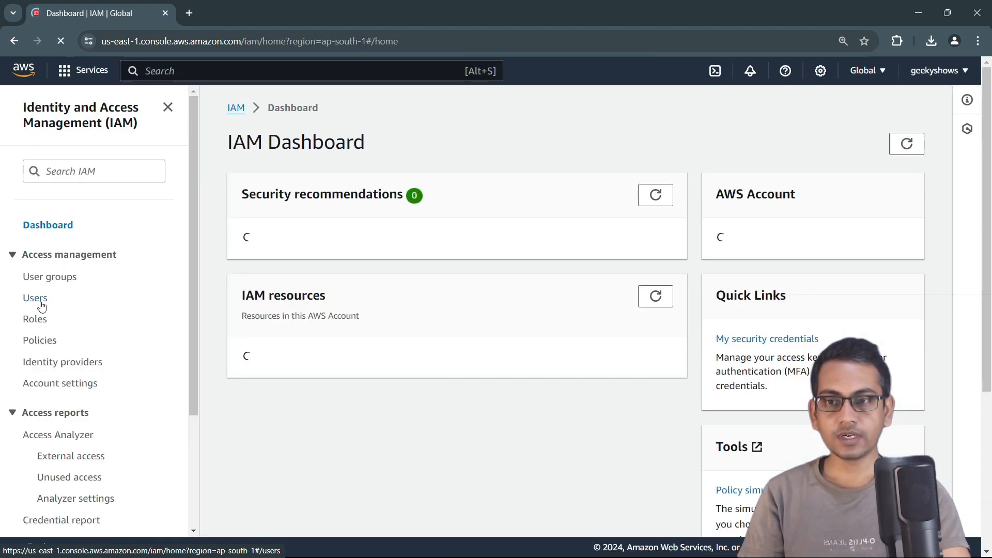
pyautogui.click(42, 306)
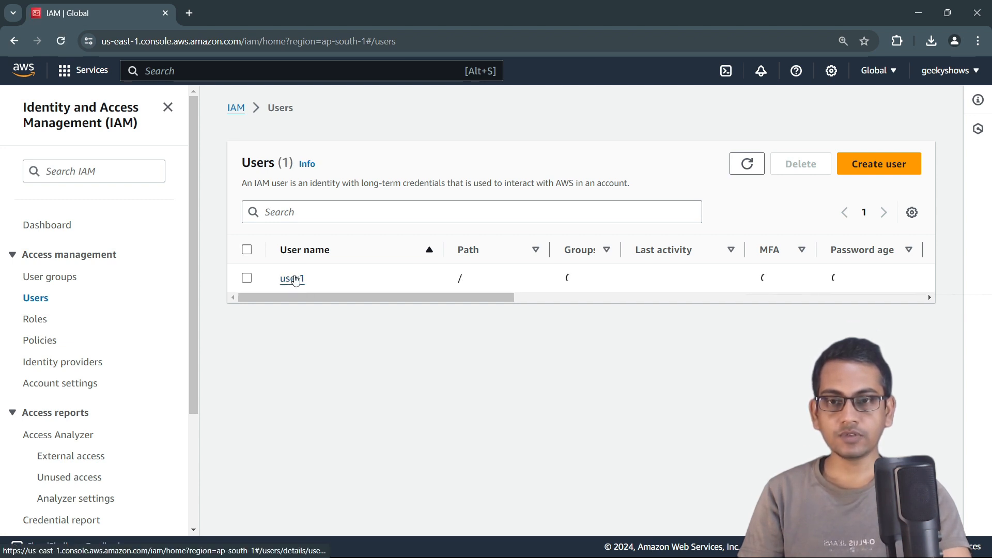
pyautogui.moveTo(468, 297); pyautogui.dragTo(333, 306)
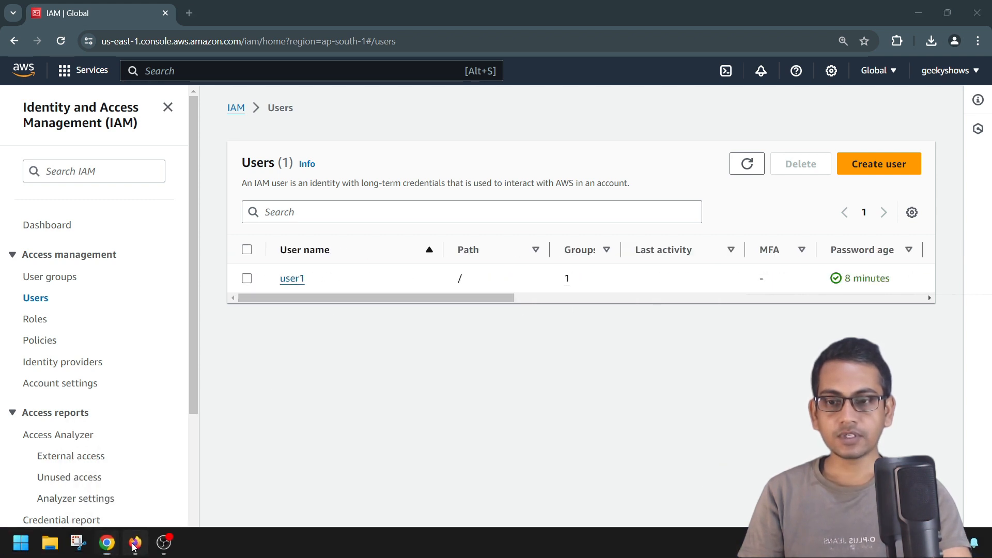
# - In the Firefox window, return to the AWS homepage and choose IAM user sign-in
pyautogui.click(135, 542)
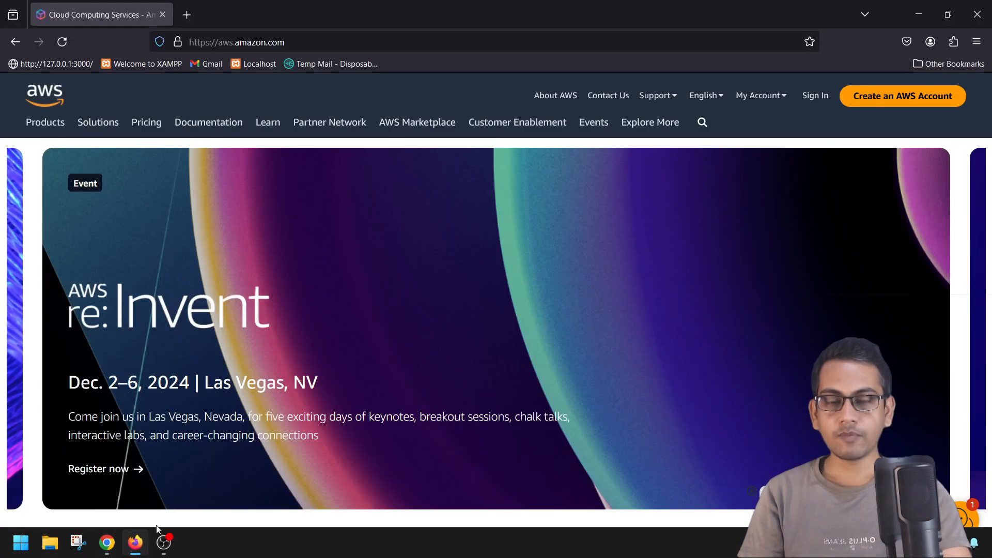
pyautogui.click(897, 107)
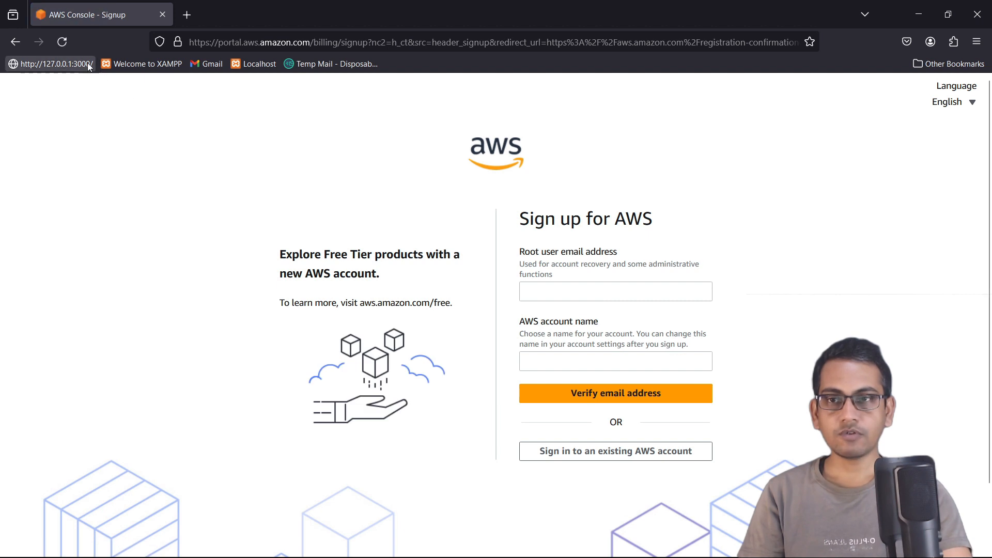
pyautogui.click(9, 45)
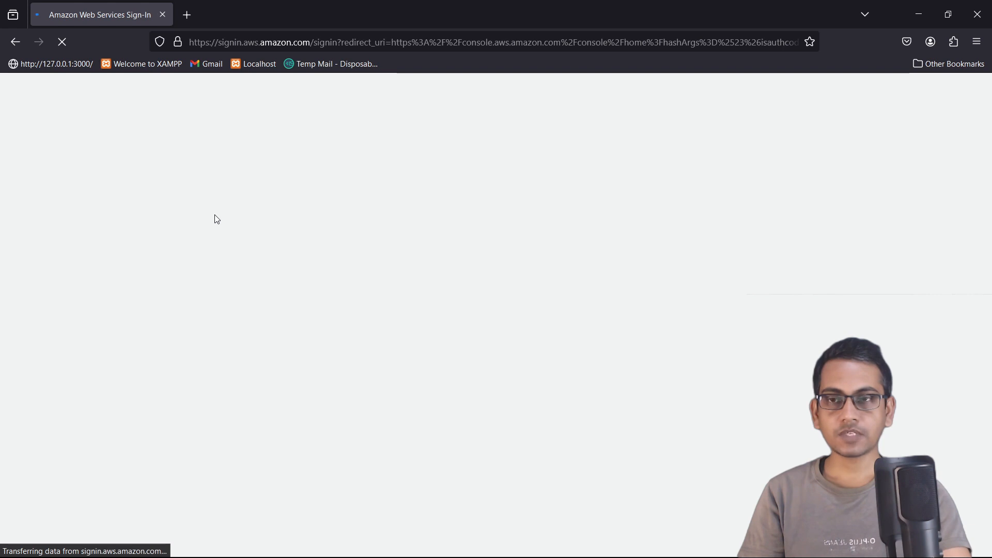
pyautogui.scroll(-2, 246, 297)
pyautogui.scroll(2, 246, 297)
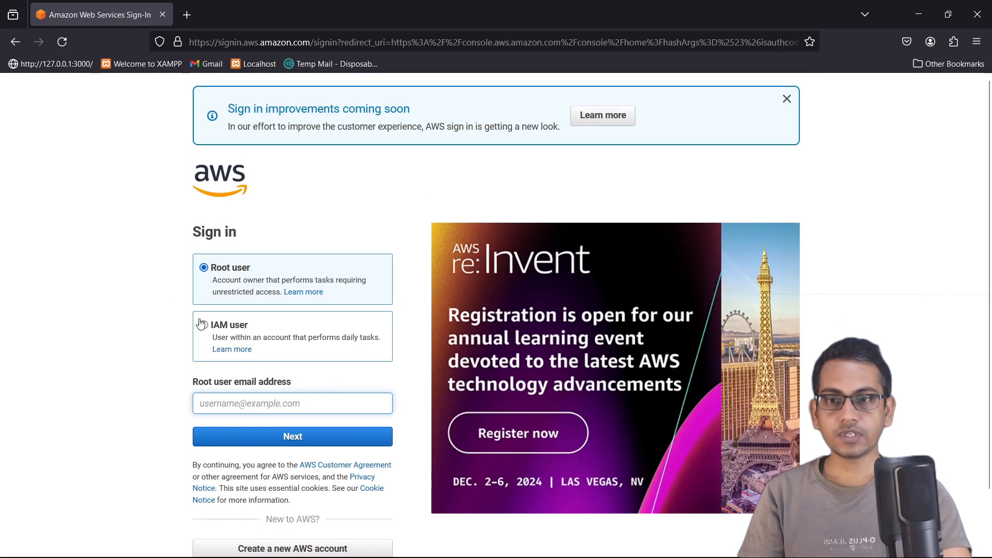
pyautogui.click(238, 329)
pyautogui.scroll(-2, 240, 342)
# - Enter the account alias instead of the 12-digit account ID and continue
pyautogui.click(250, 337)
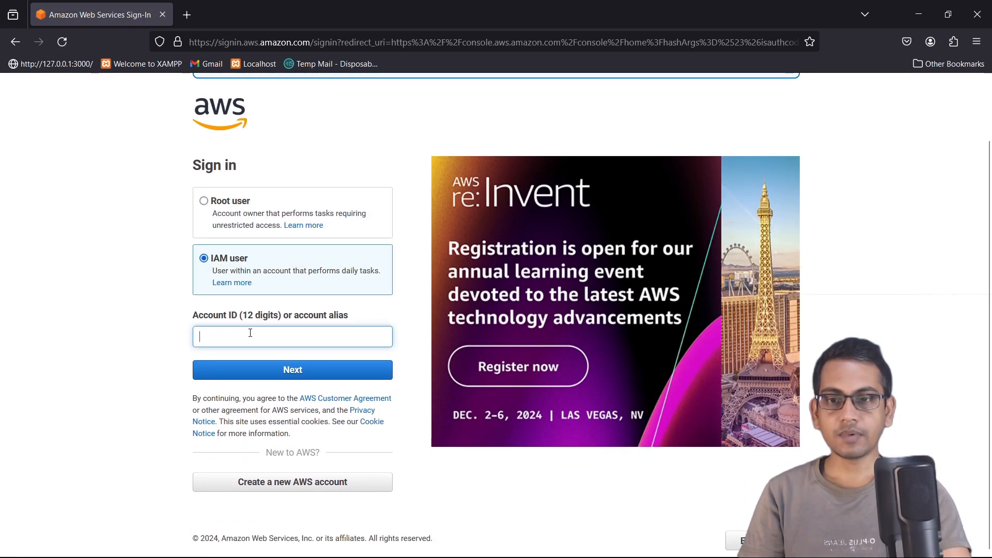
pyautogui.moveTo(213, 316); pyautogui.dragTo(250, 312)
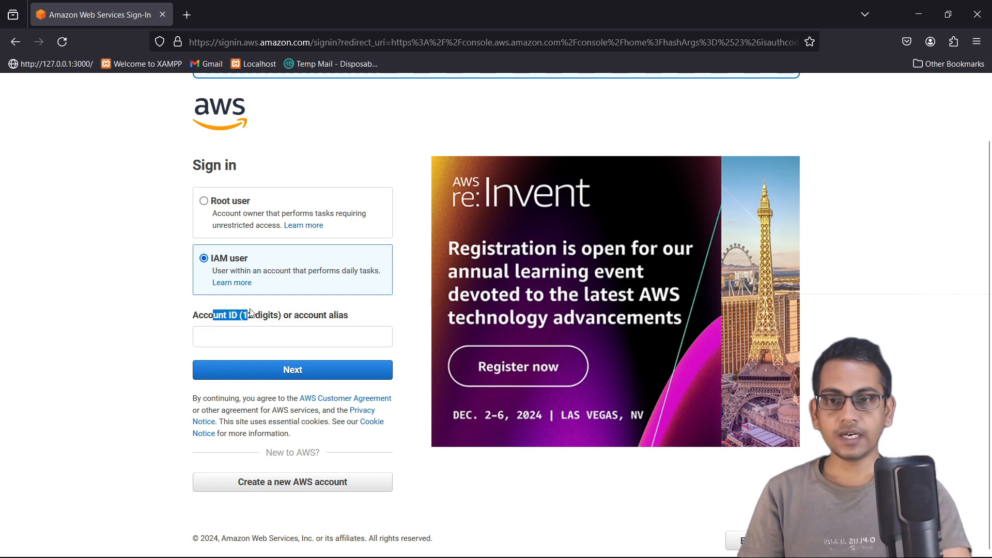
pyautogui.moveTo(313, 316); pyautogui.dragTo(355, 315)
pyautogui.click(344, 335)
pyautogui.write('g')
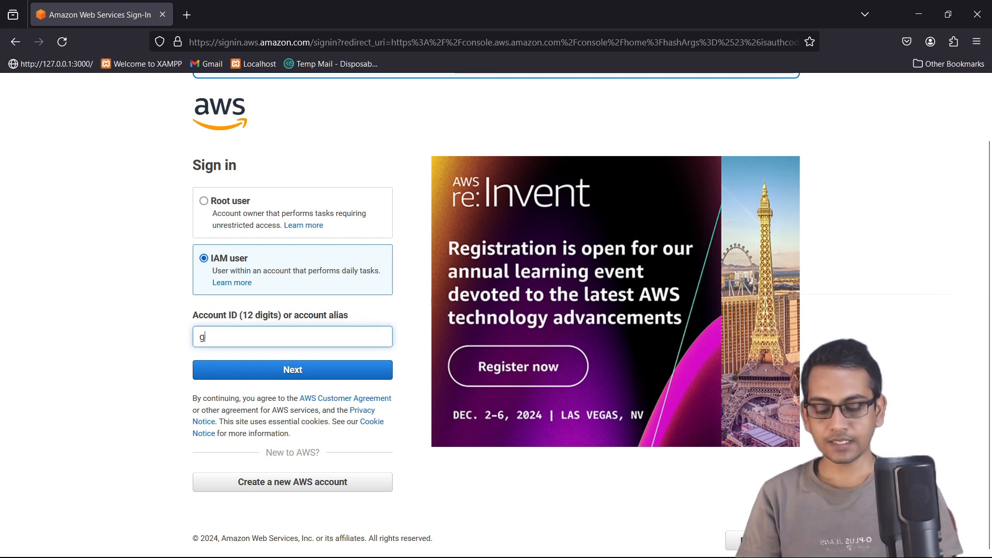
pyautogui.write('eekyshowsaw')
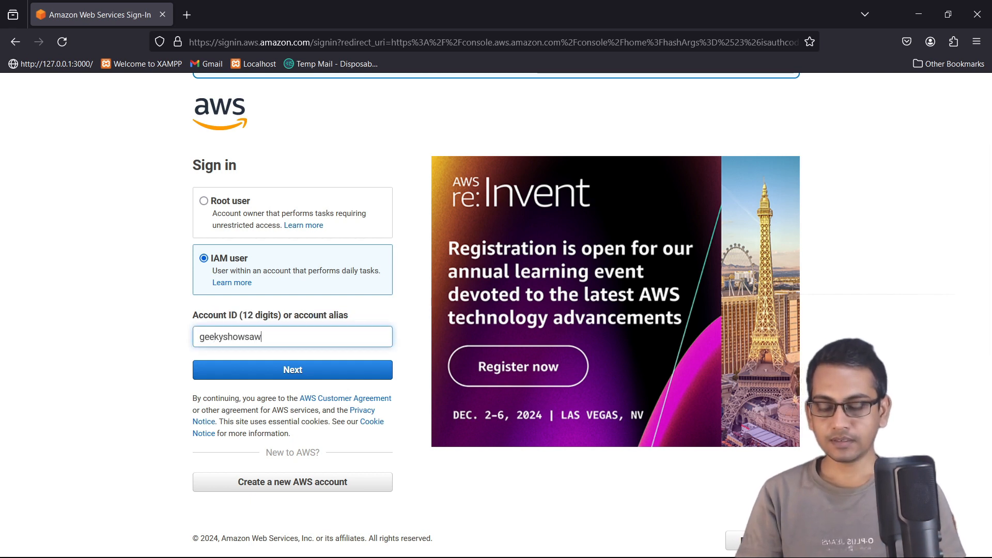
pyautogui.write('s')
pyautogui.click(310, 374)
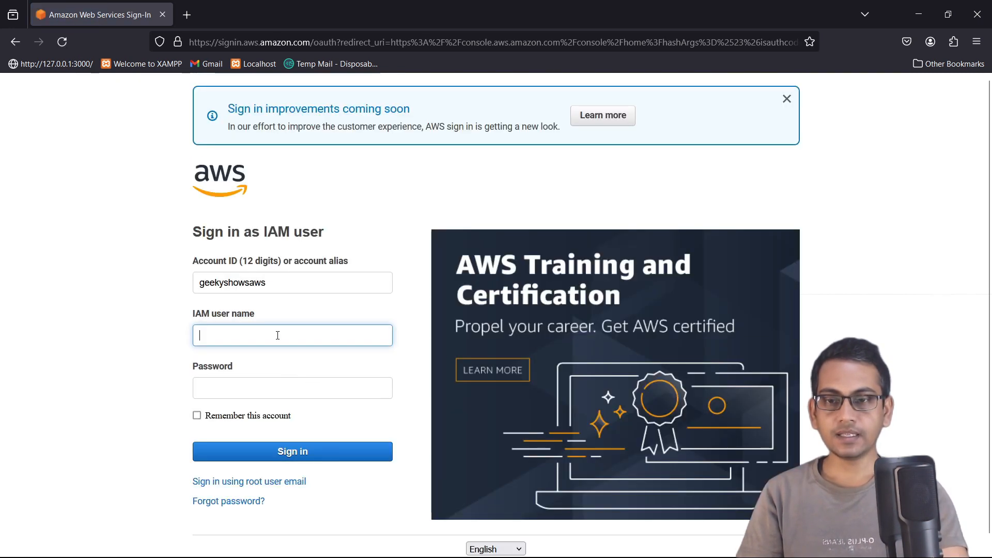
# - Sign in with user name user1 and that user's password
pyautogui.write('user1')
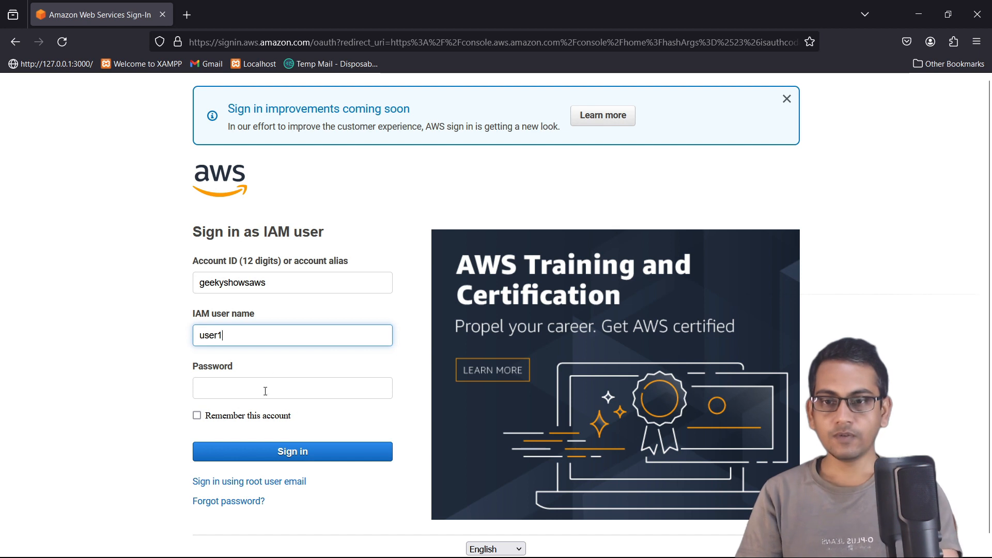
pyautogui.click(266, 391)
pyautogui.write('**********')
pyautogui.click(283, 452)
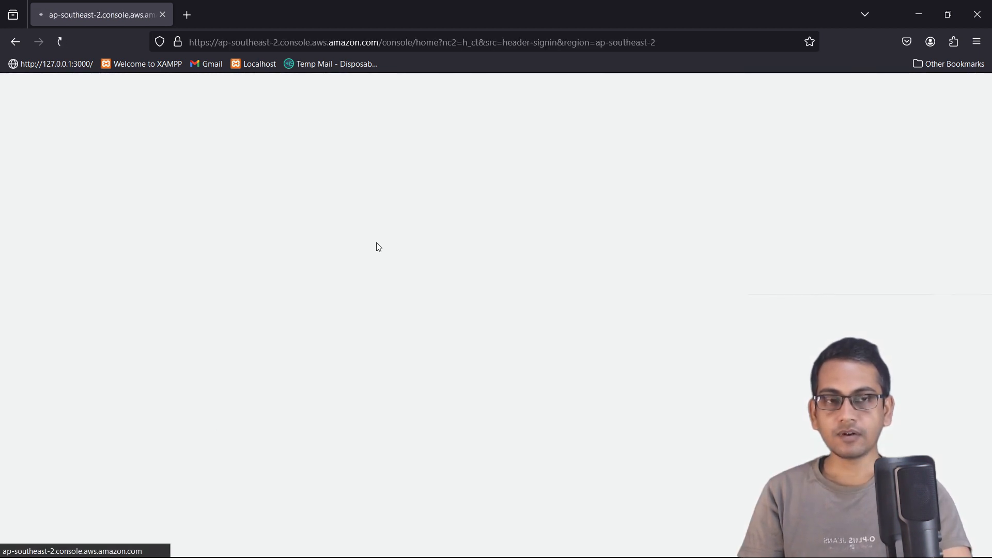
# - In the administrator's Chrome window, open Billing and Cost Management via a 'bill' search, then return to Firefox
pyautogui.click(110, 545)
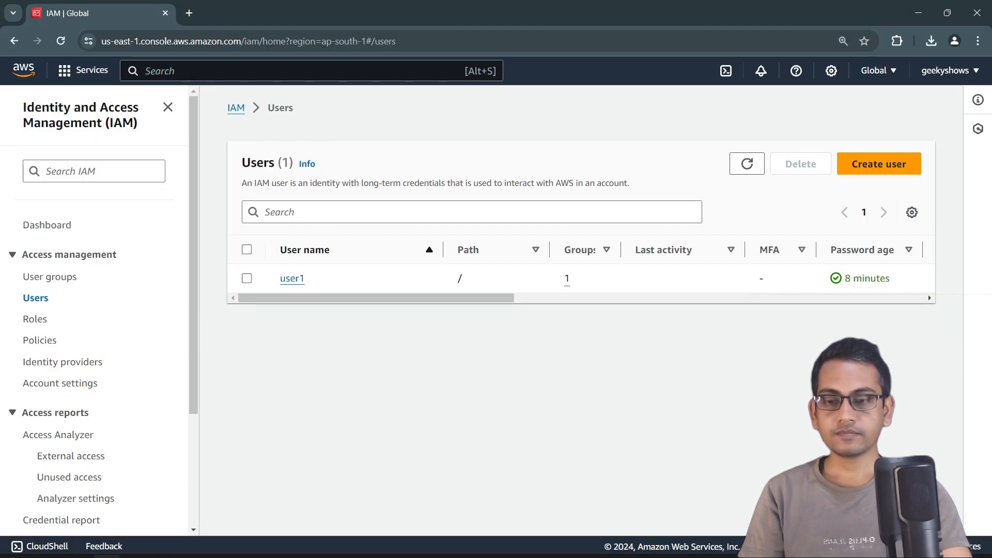
pyautogui.click(167, 108)
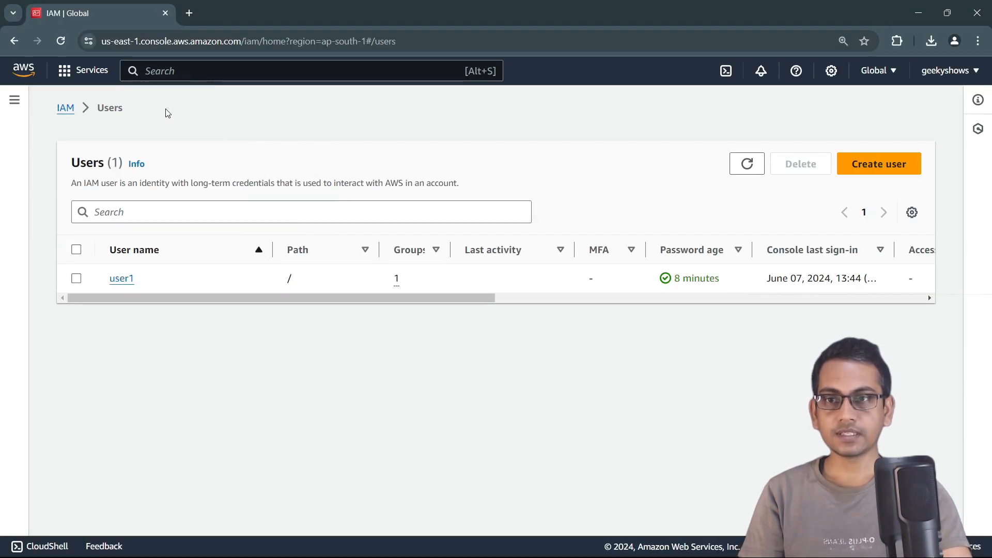
pyautogui.click(183, 75)
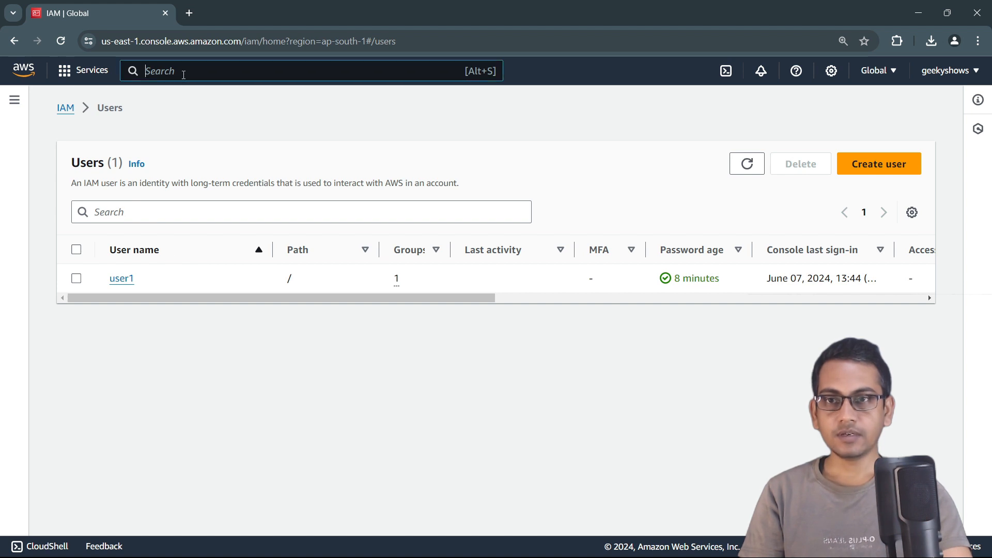
pyautogui.write('bill')
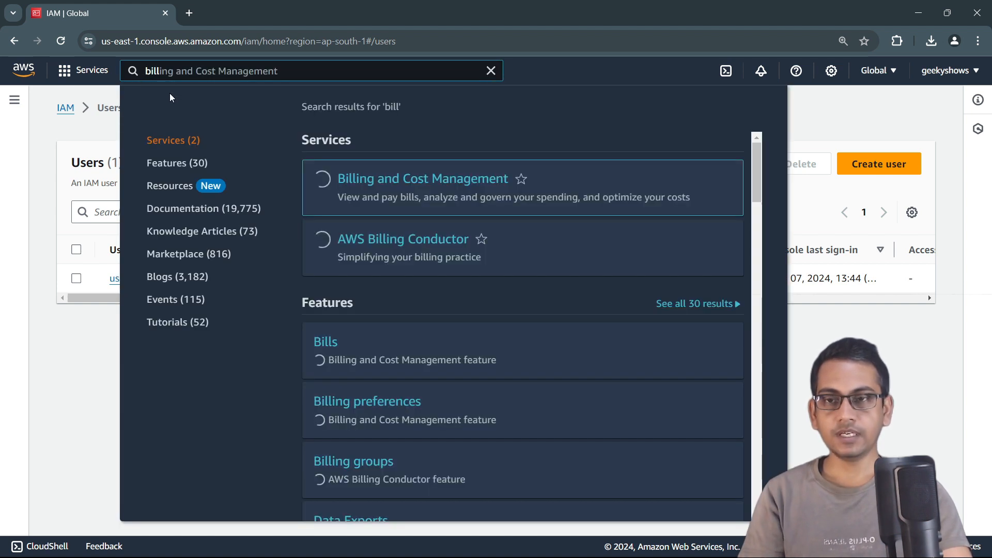
pyautogui.click(395, 181)
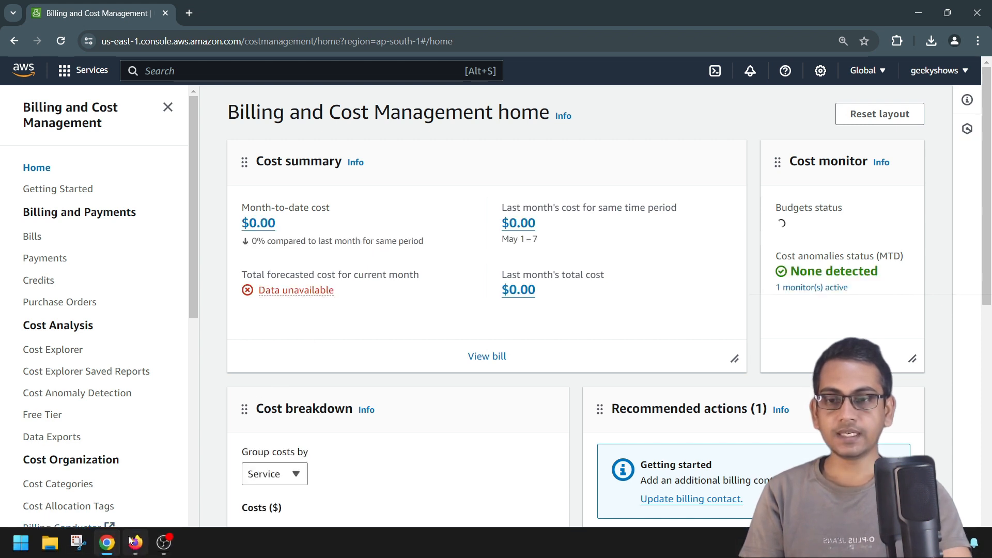
pyautogui.click(133, 543)
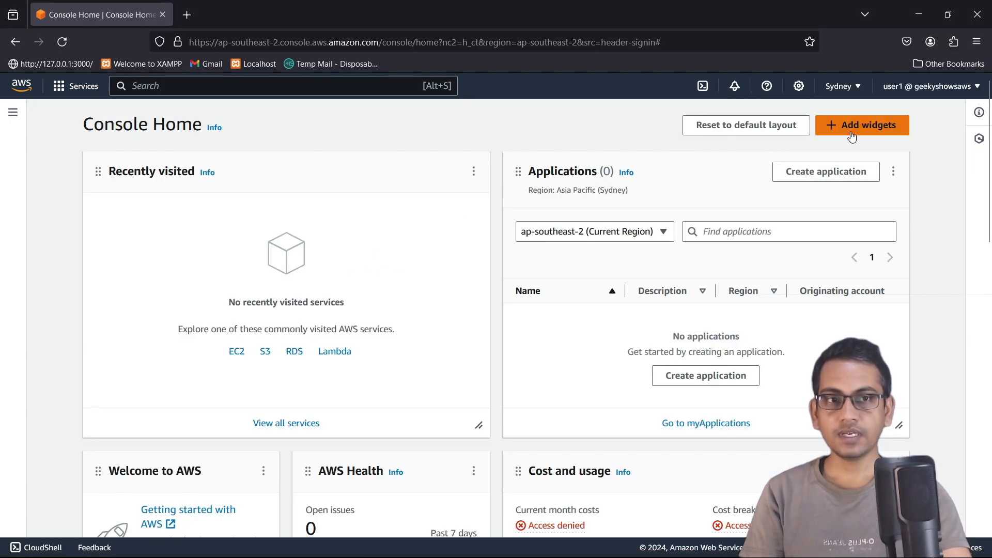
# - Confirm in the account menu that IAM user user1 is signed in
pyautogui.click(962, 89)
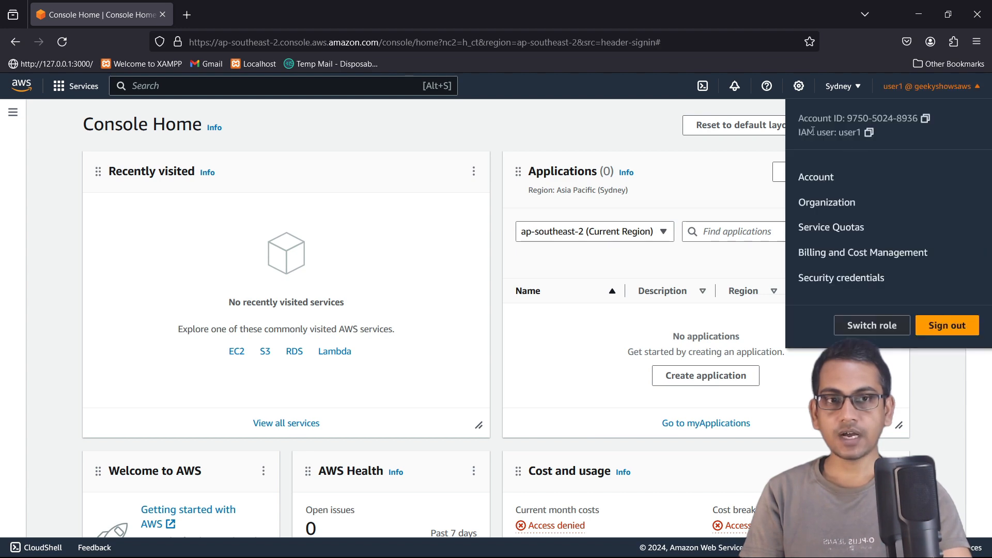
pyautogui.moveTo(813, 131); pyautogui.dragTo(862, 132)
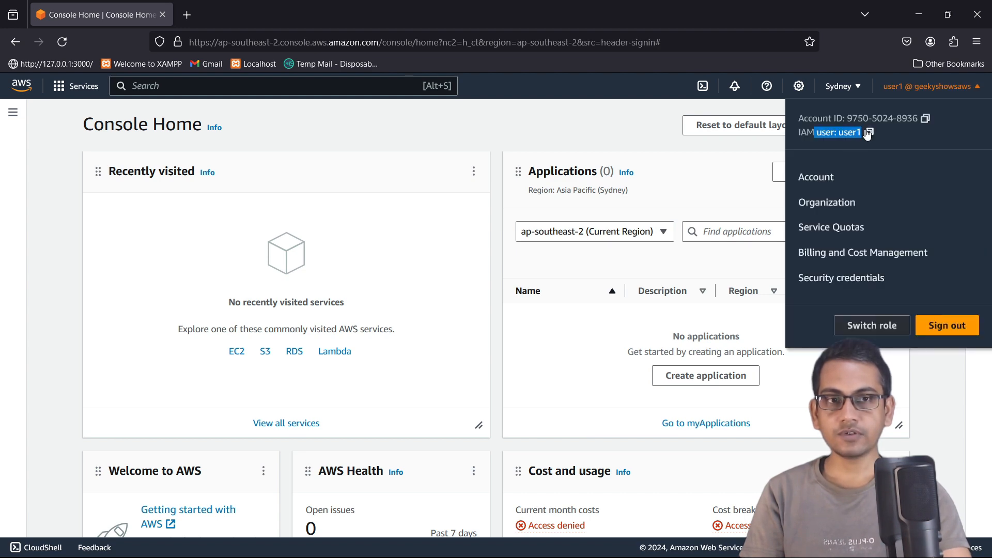
pyautogui.click(643, 122)
pyautogui.scroll(-4, 585, 223)
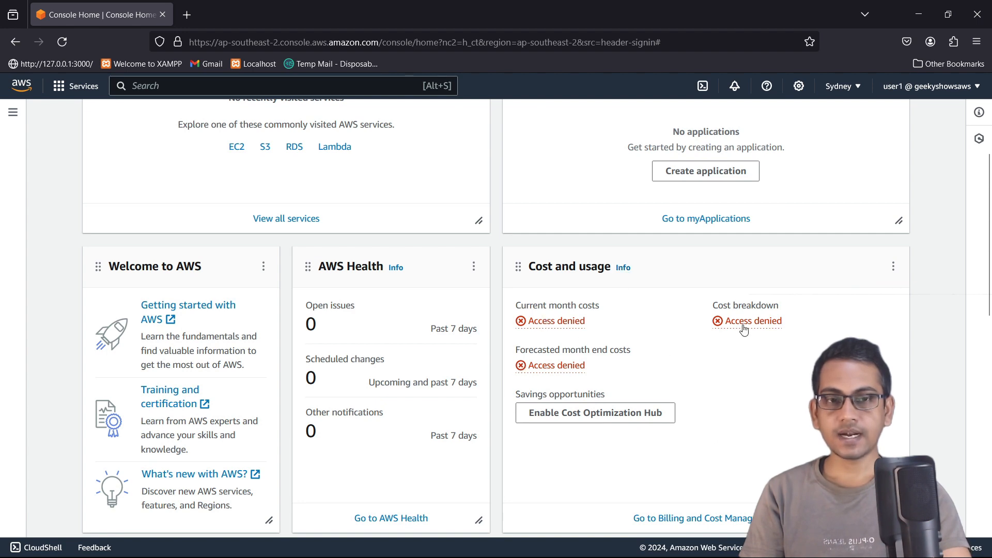
pyautogui.scroll(4, 308, 166)
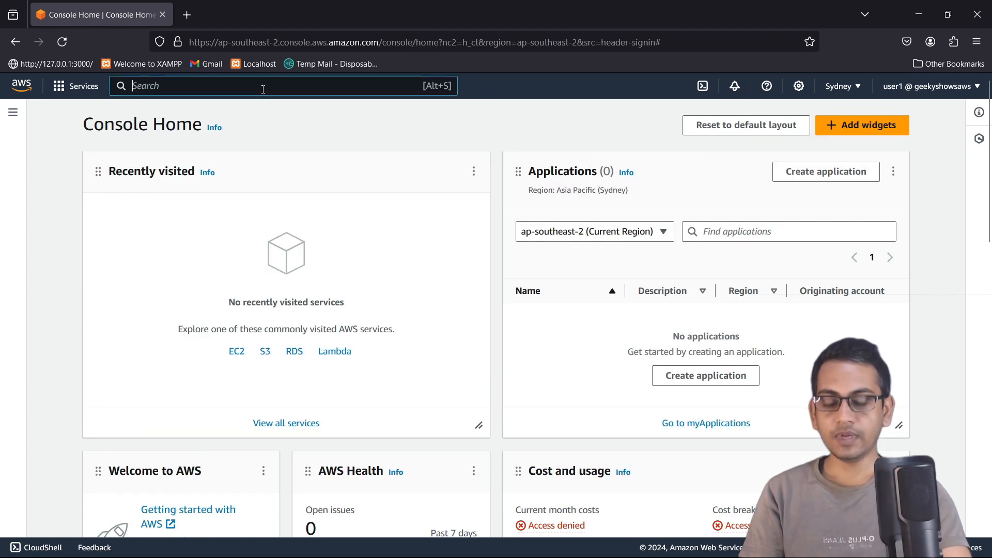
# - Open Billing and Cost Management as user1 via a 'bill' search, showing Access denied
pyautogui.click(263, 89)
pyautogui.write('bill')
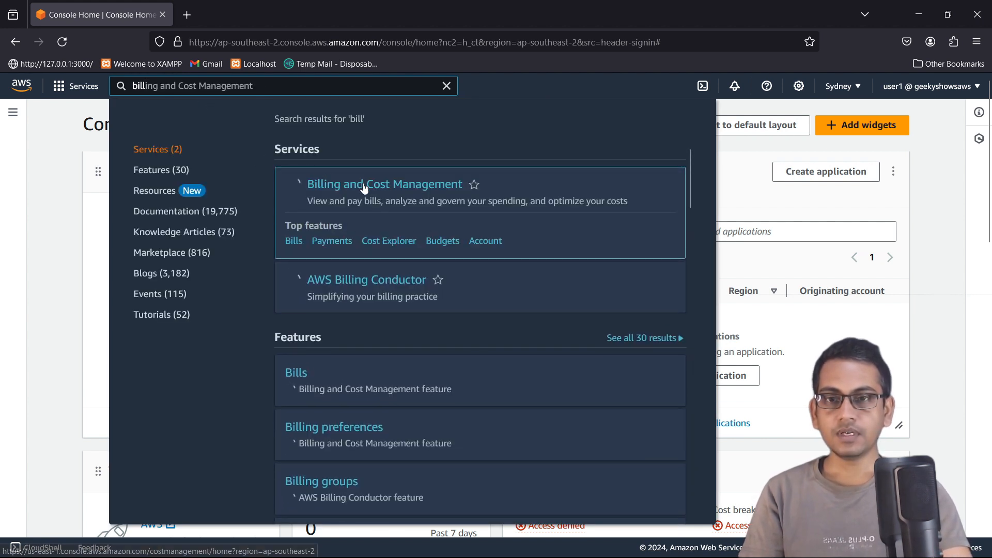
pyautogui.click(384, 191)
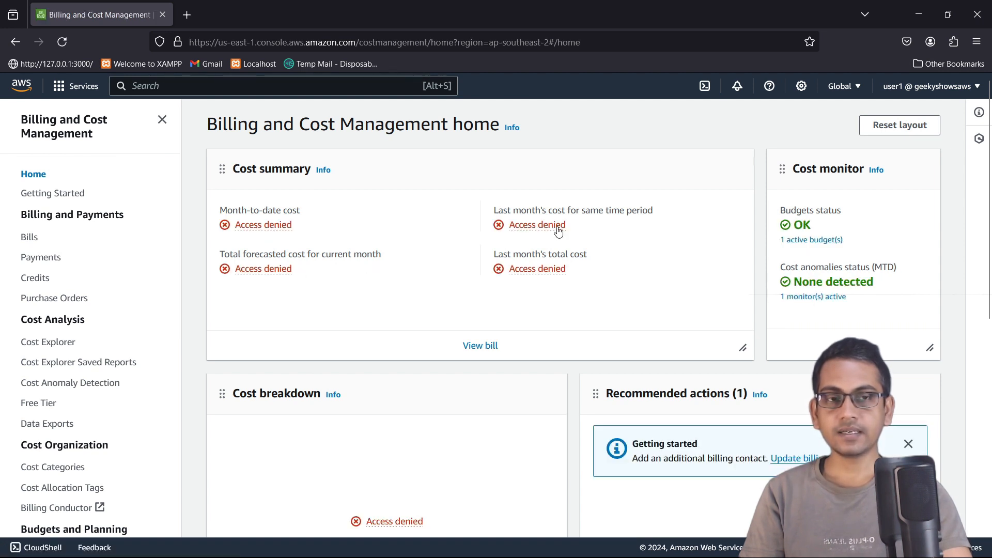
pyautogui.click(970, 89)
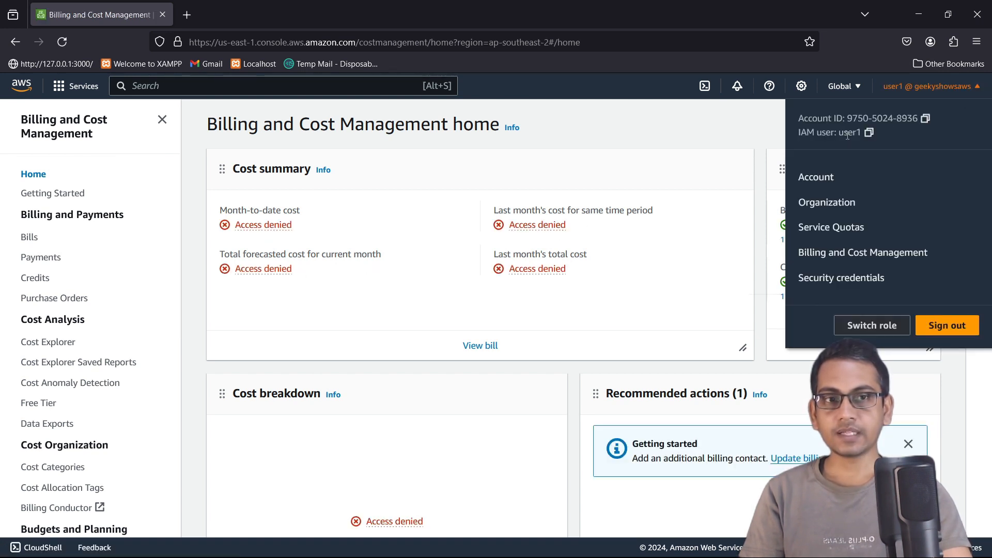
pyautogui.click(244, 153)
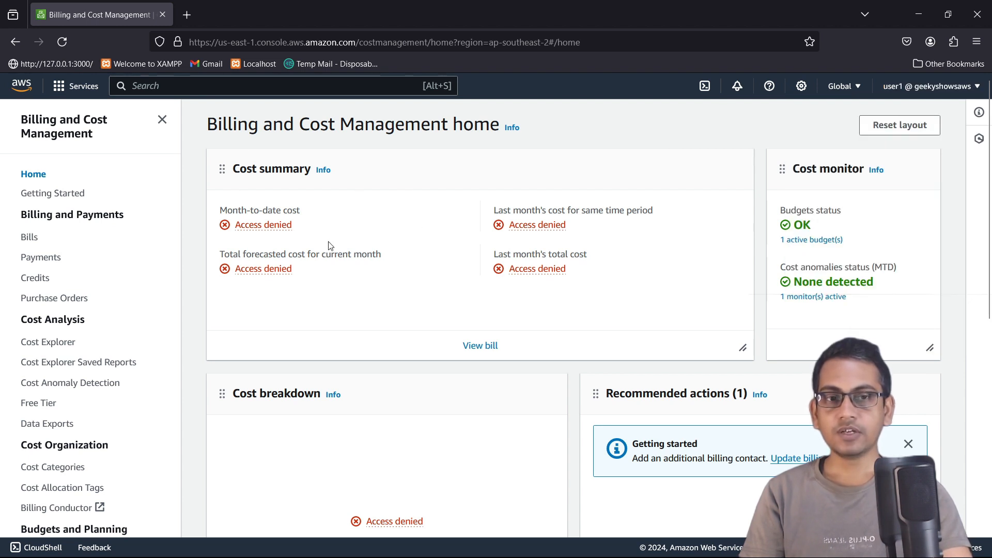
pyautogui.click(963, 90)
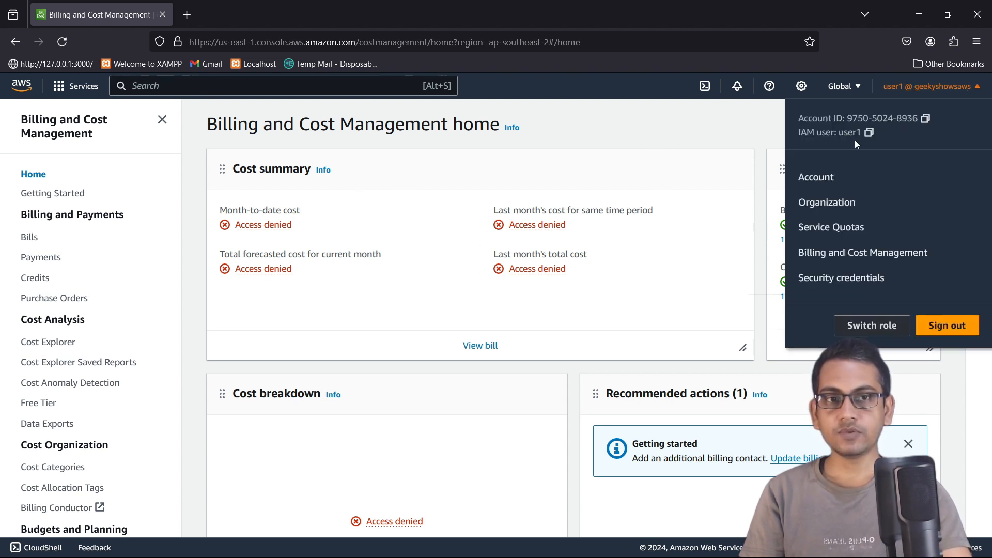
pyautogui.click(628, 145)
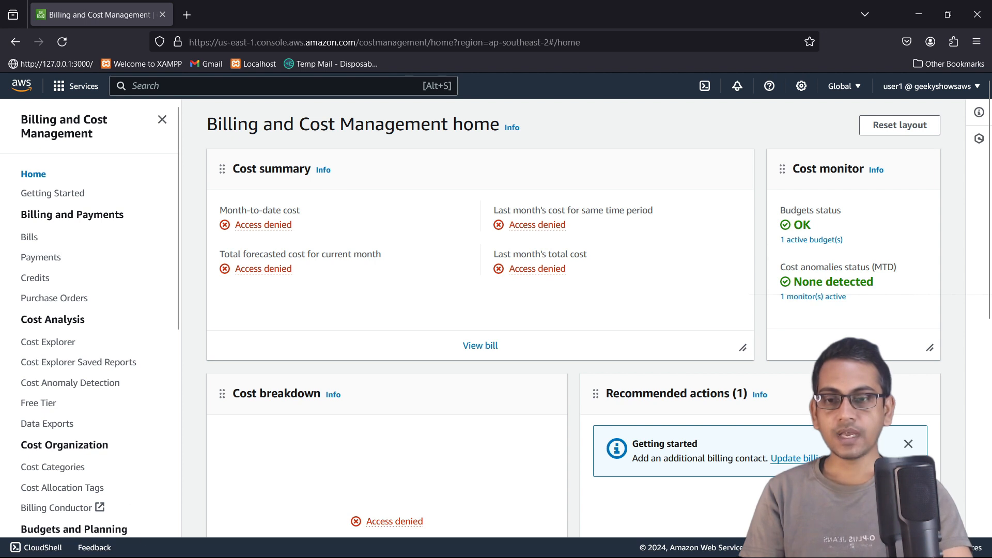
# - In the administrator's window, open IAM via an 'iam' search and minimize user1's Firefox window to view IAM resources
pyautogui.click(107, 543)
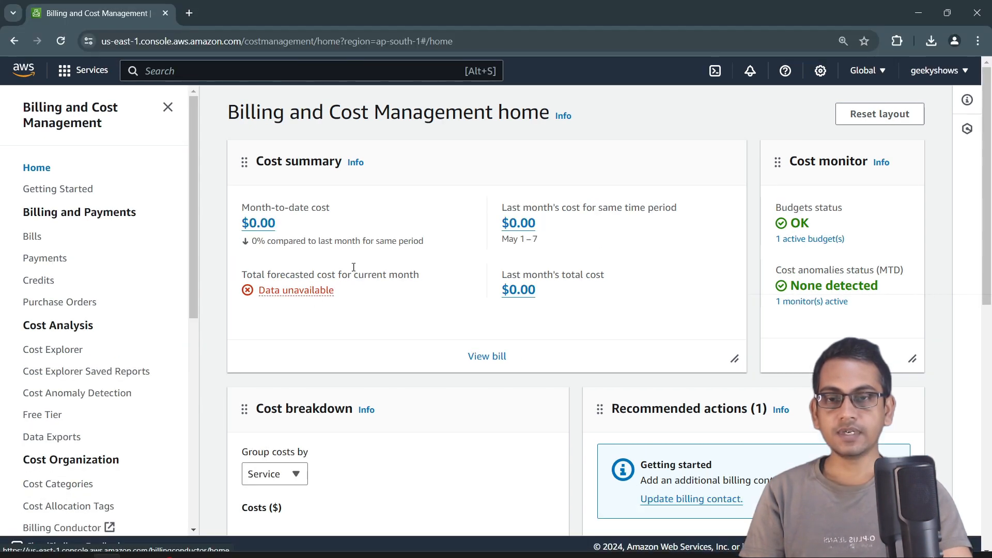
pyautogui.click(210, 72)
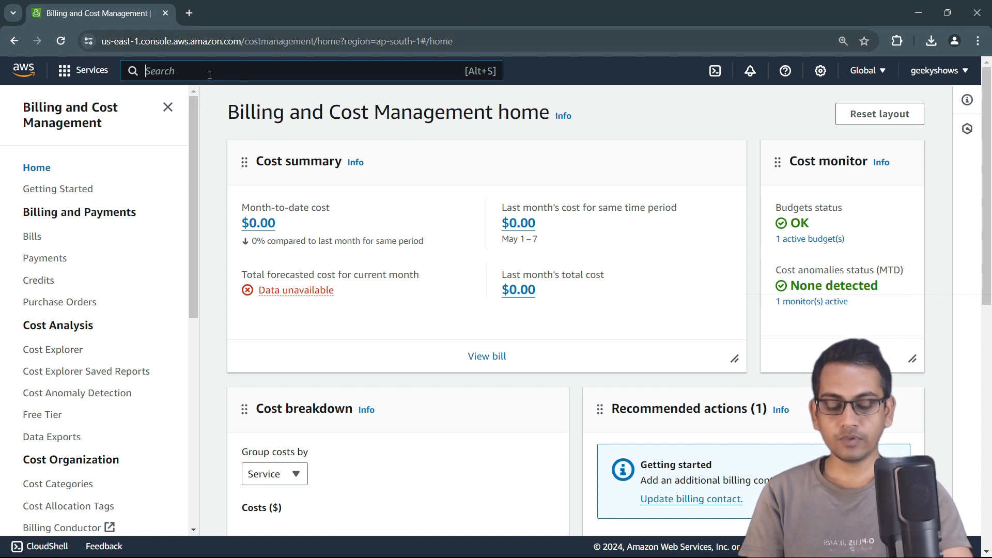
pyautogui.write('iam')
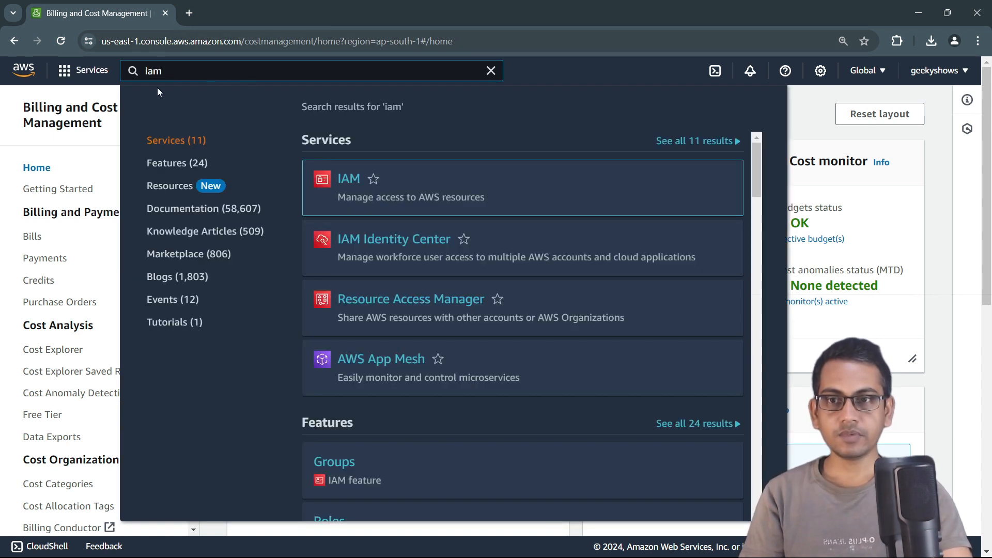
pyautogui.click(349, 186)
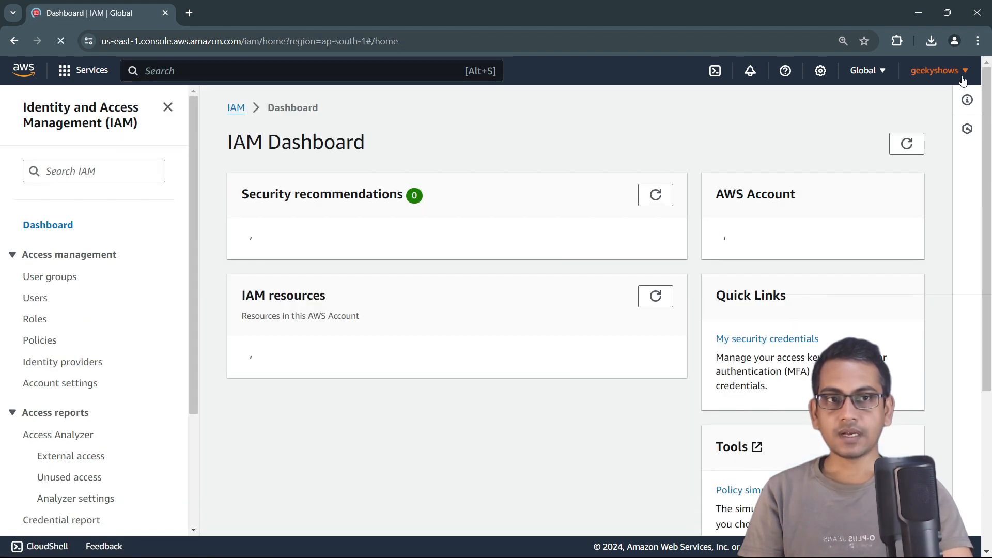
pyautogui.click(956, 76)
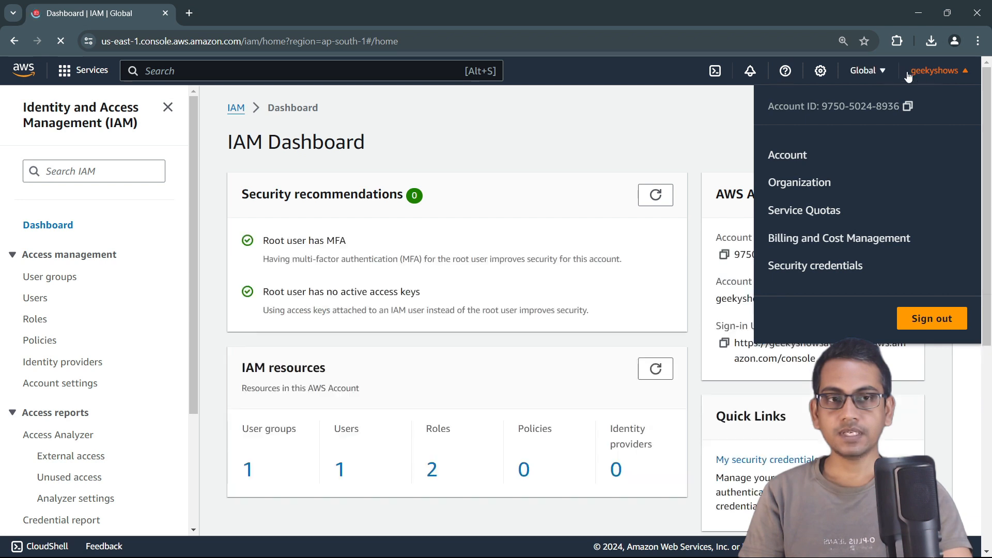
pyautogui.click(598, 126)
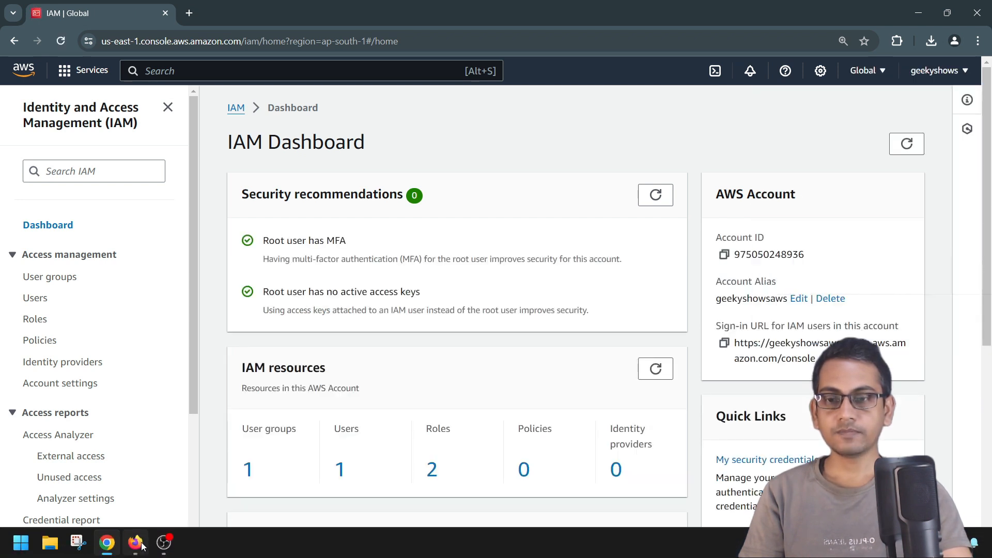
pyautogui.click(137, 543)
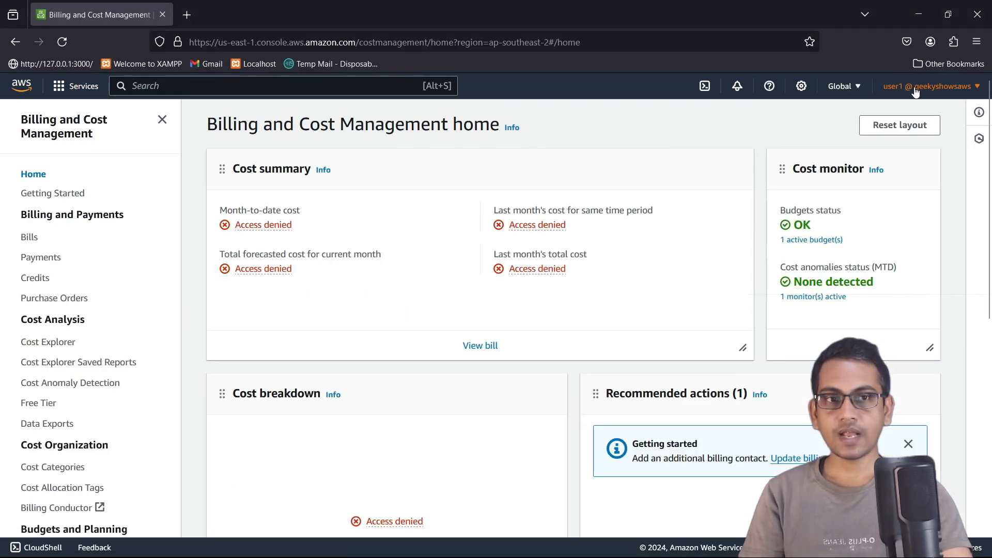
pyautogui.click(919, 16)
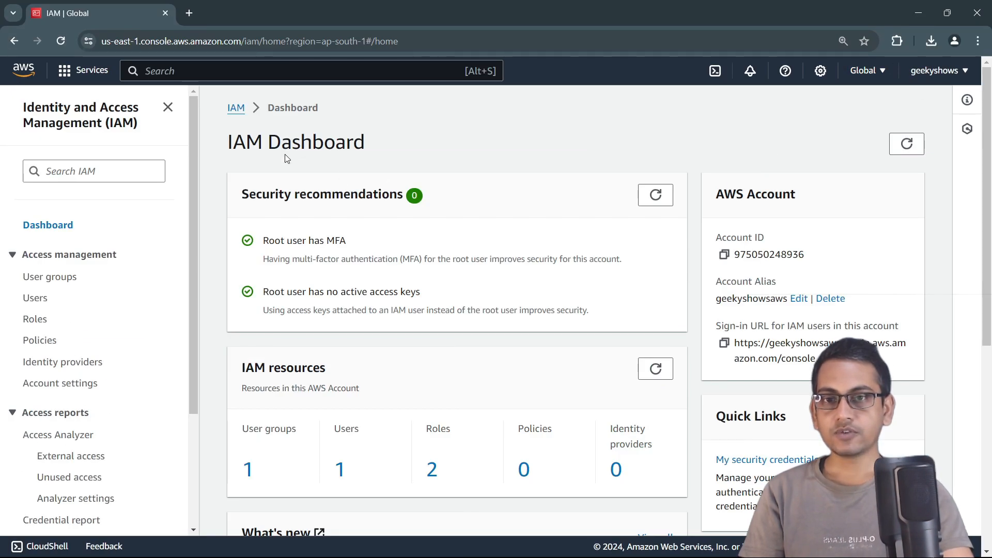
pyautogui.scroll(-3, 250, 377)
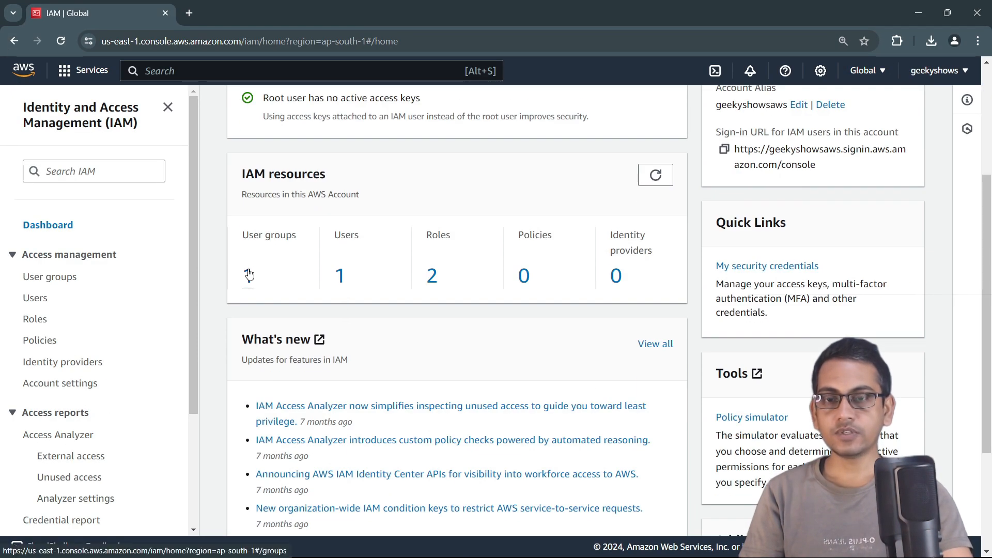
# - Open user1's details to review its permissions
pyautogui.click(33, 300)
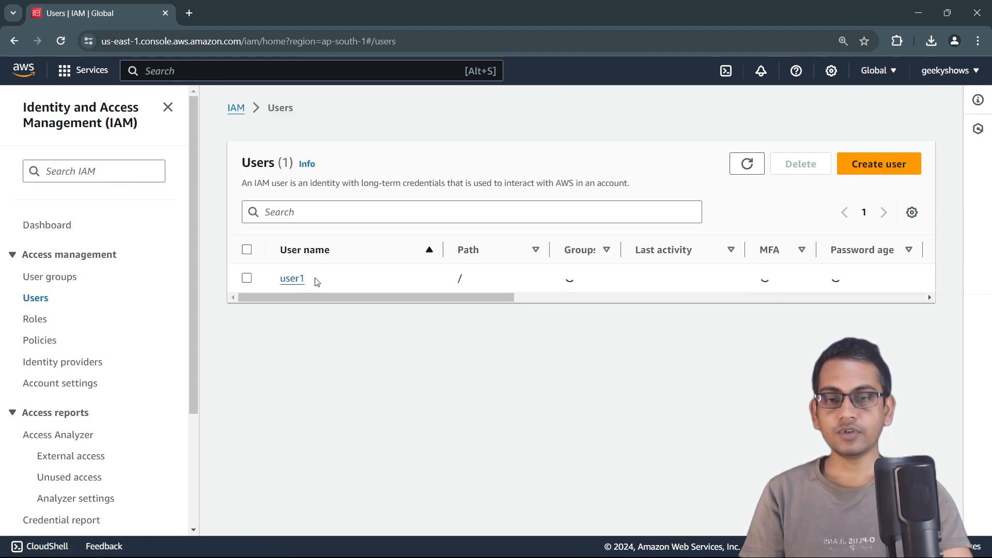
pyautogui.click(292, 279)
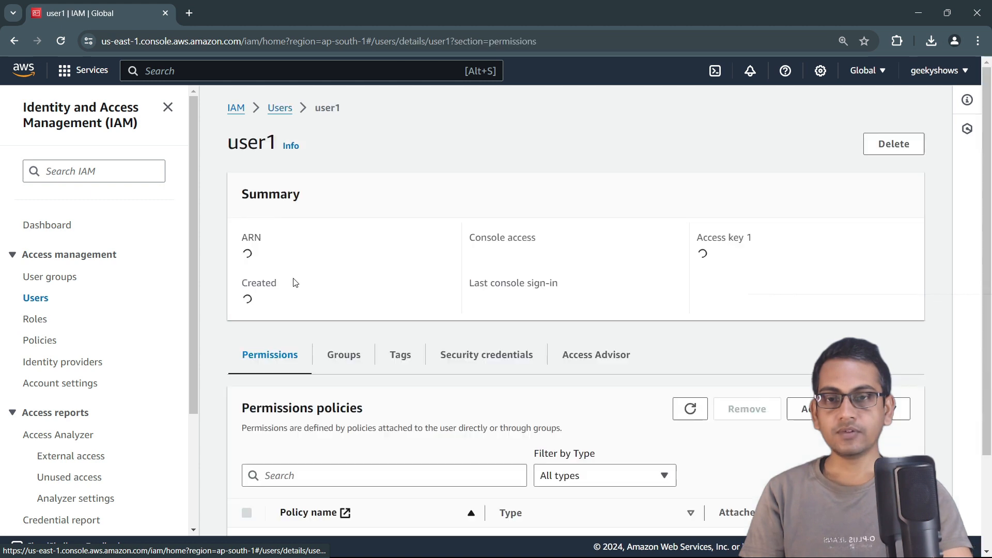
pyautogui.scroll(-3, 582, 327)
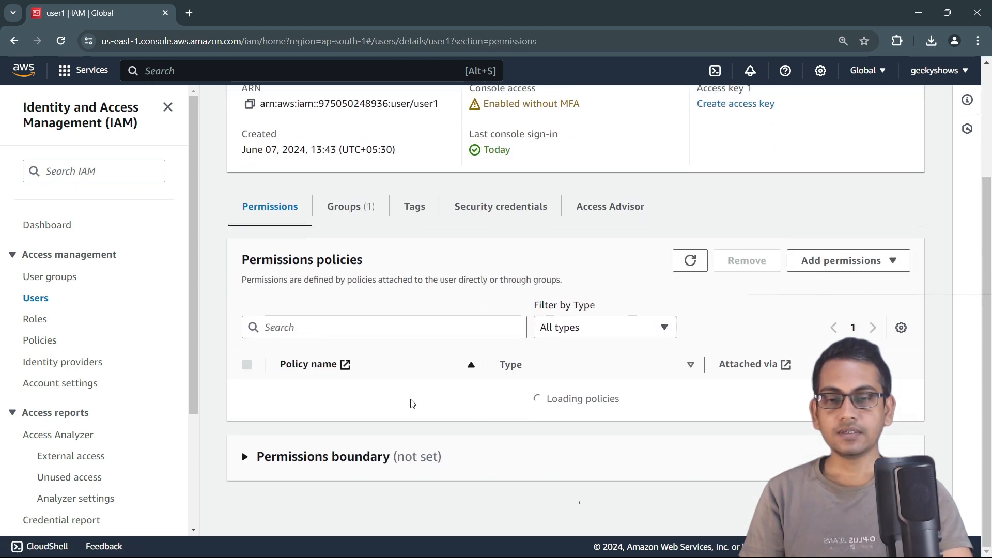
pyautogui.scroll(-2, 382, 385)
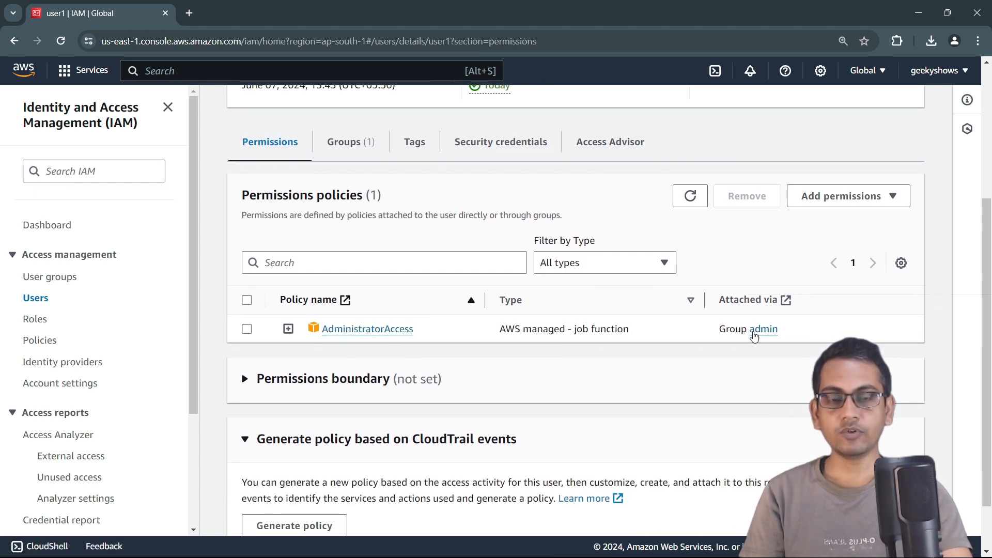
# - Open the admin user group's Permissions, listing AdministratorAccess
pyautogui.click(60, 275)
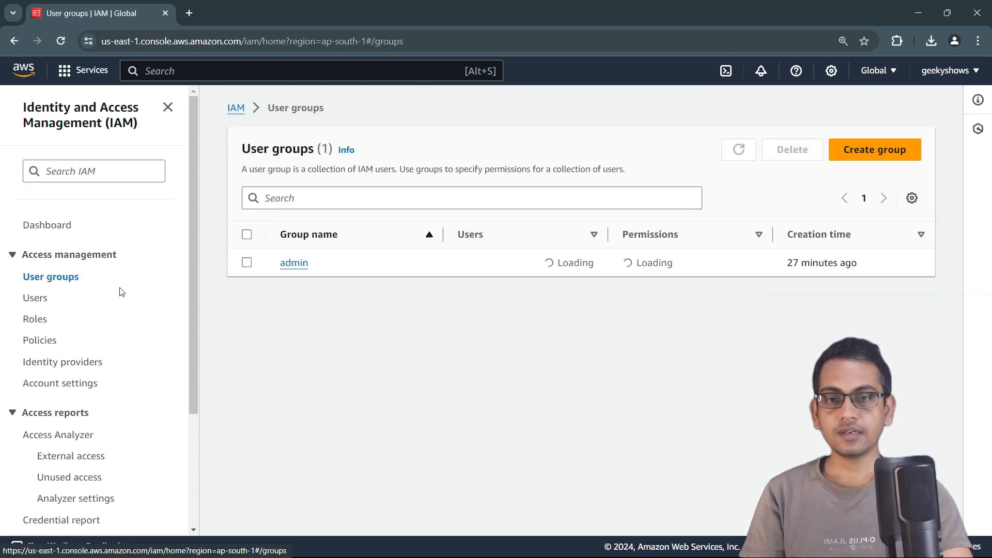
pyautogui.click(304, 268)
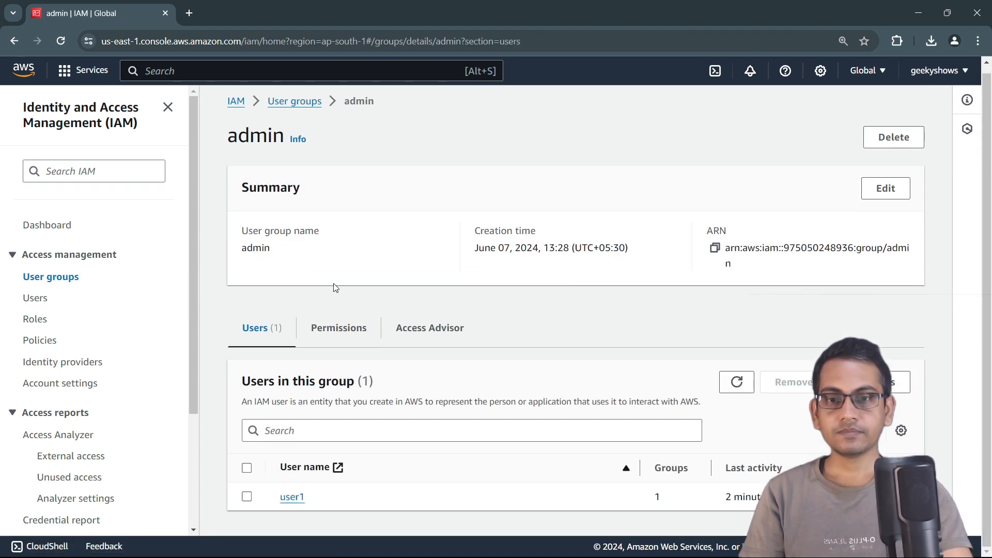
pyautogui.scroll(-1, 455, 393)
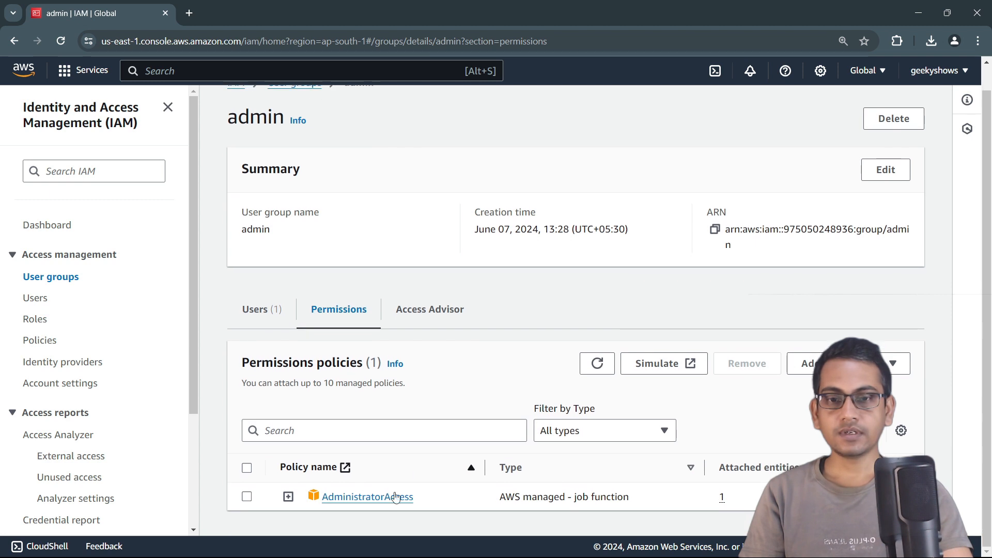
pyautogui.scroll(1, 480, 375)
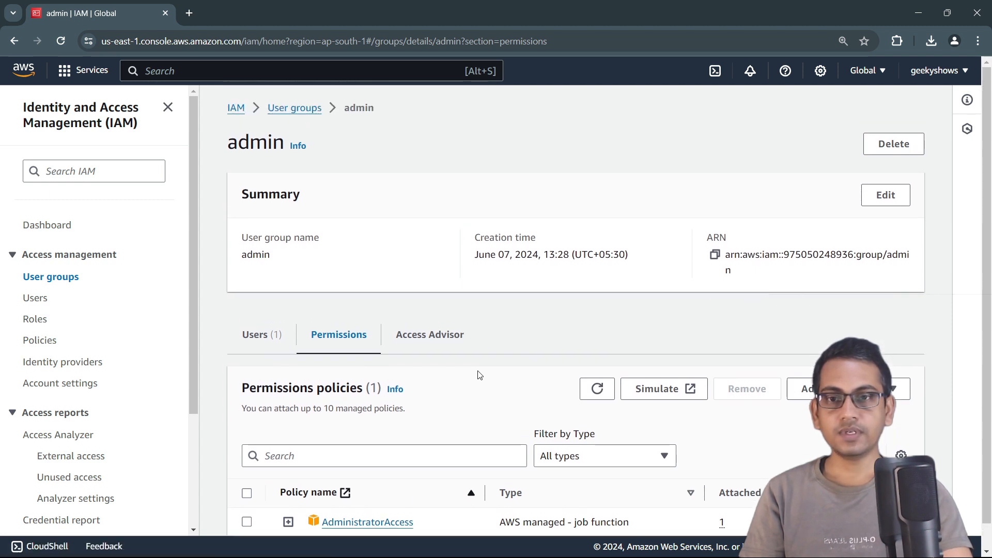
pyautogui.scroll(-1, 378, 472)
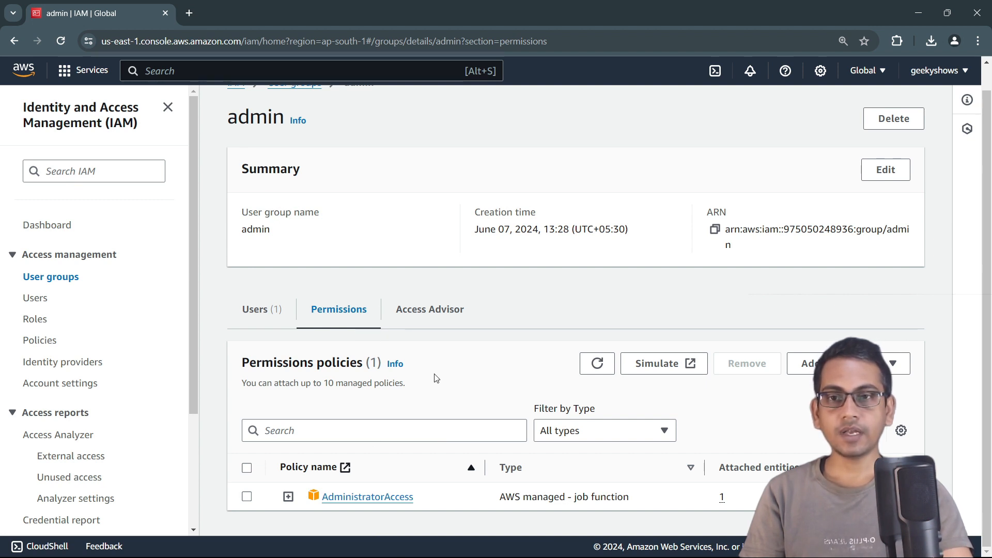
pyautogui.click(61, 279)
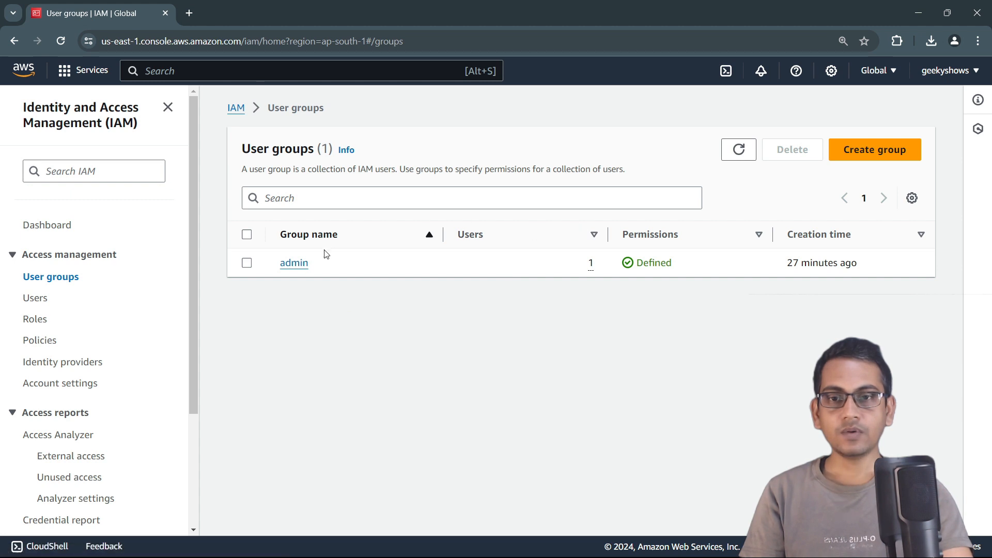
pyautogui.click(293, 264)
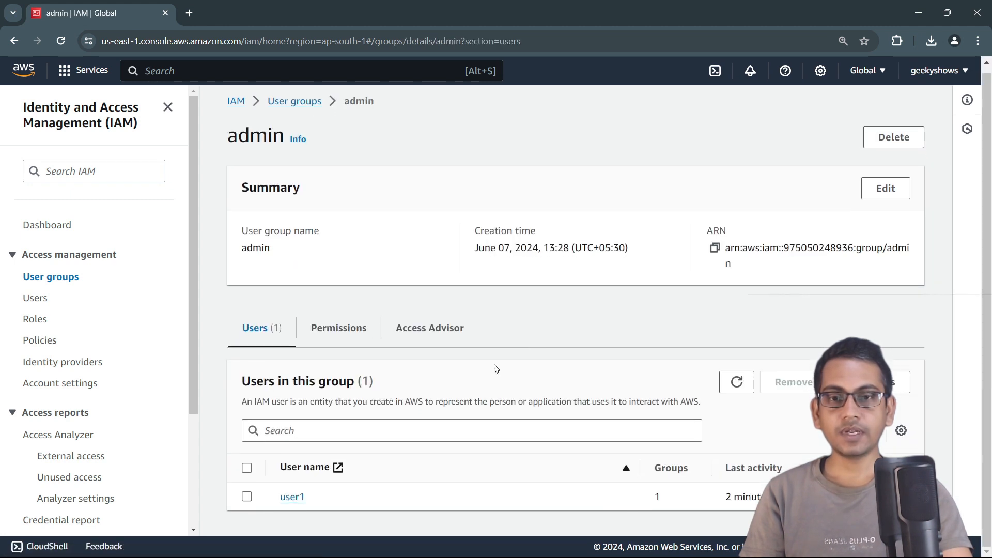
pyautogui.click(355, 333)
pyautogui.scroll(-1, 667, 401)
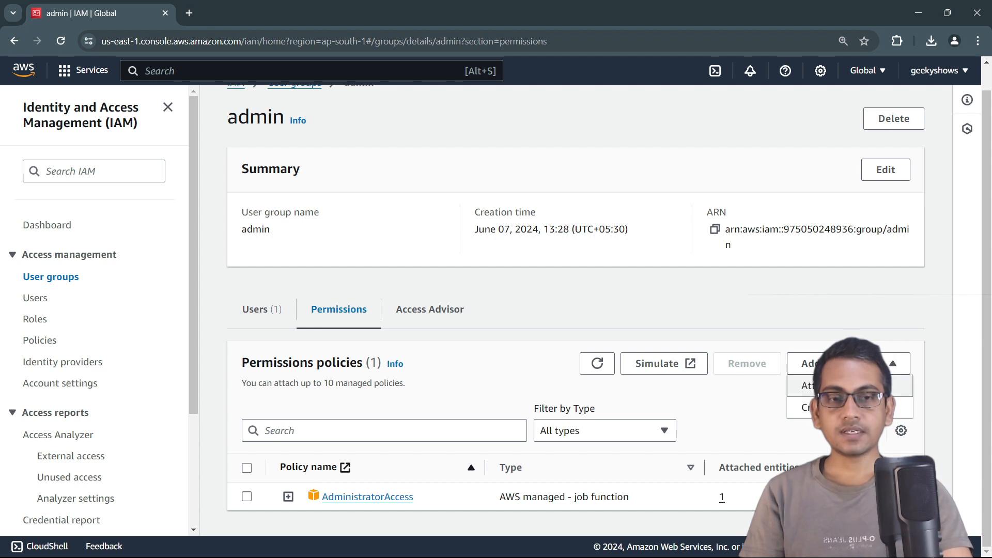
# - Filter attachable policies by 'bill' and select the Billing policy for the admin group
pyautogui.click(804, 385)
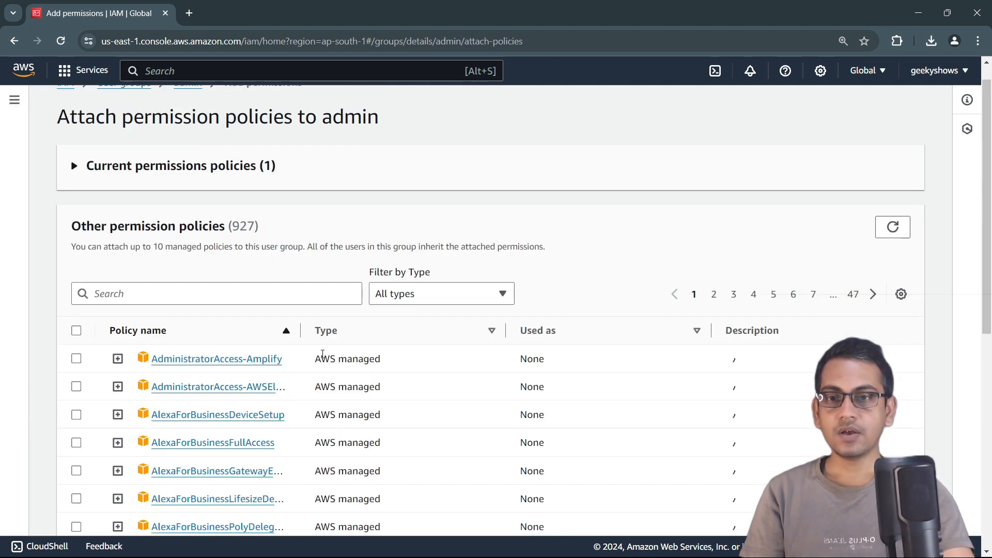
pyautogui.click(305, 304)
pyautogui.write('bill')
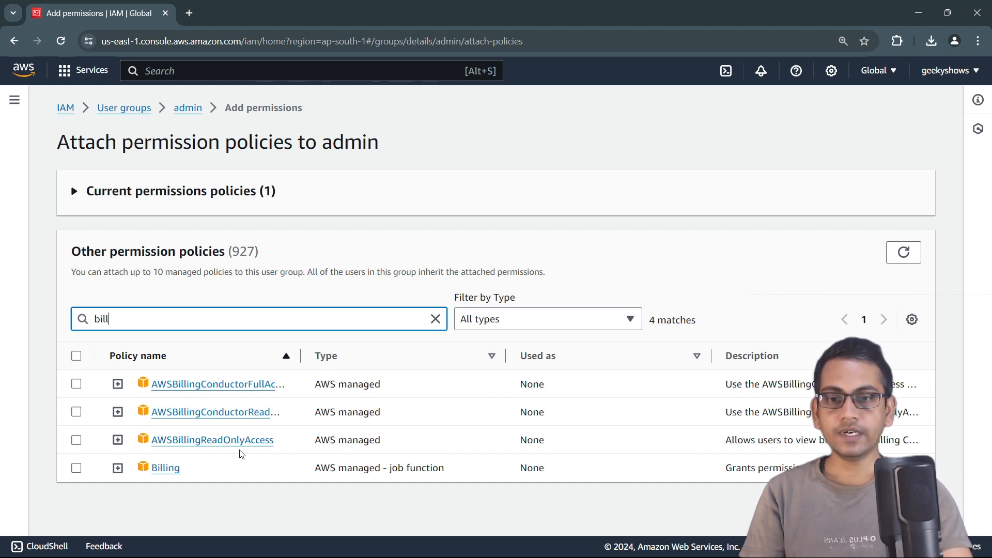
pyautogui.click(79, 441)
pyautogui.click(80, 443)
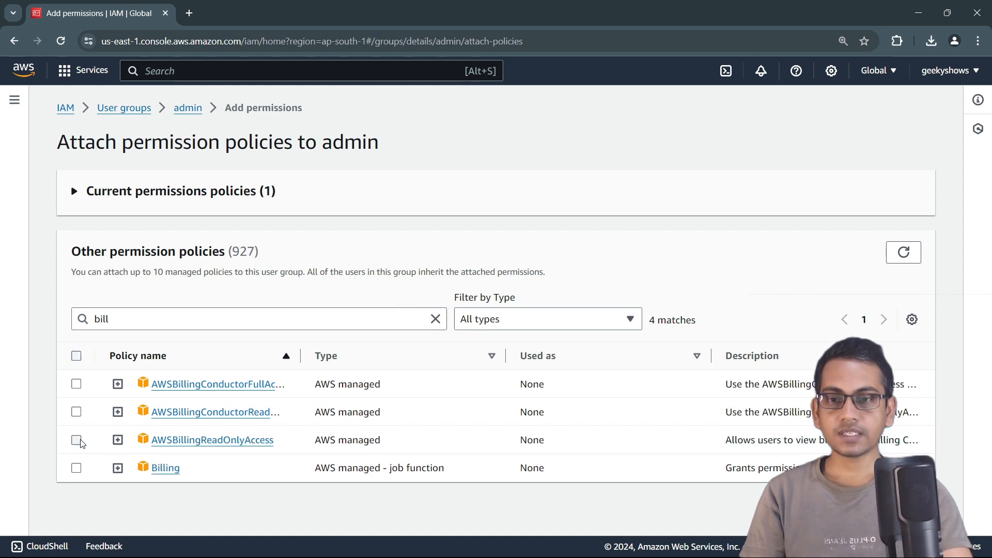
pyautogui.click(77, 468)
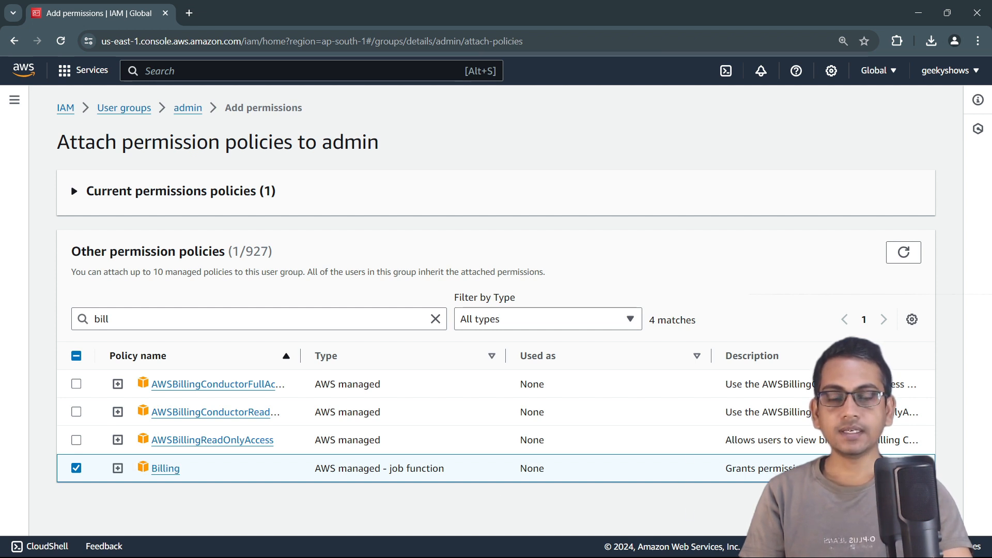
# - Go from the IAM dashboard to user1's details and choose Add permissions
pyautogui.click(67, 108)
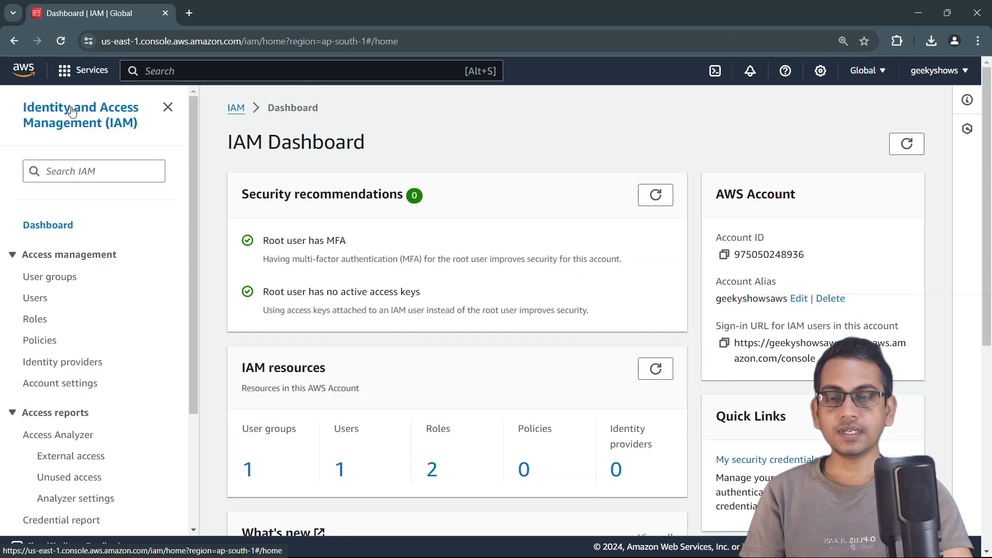
pyautogui.click(36, 298)
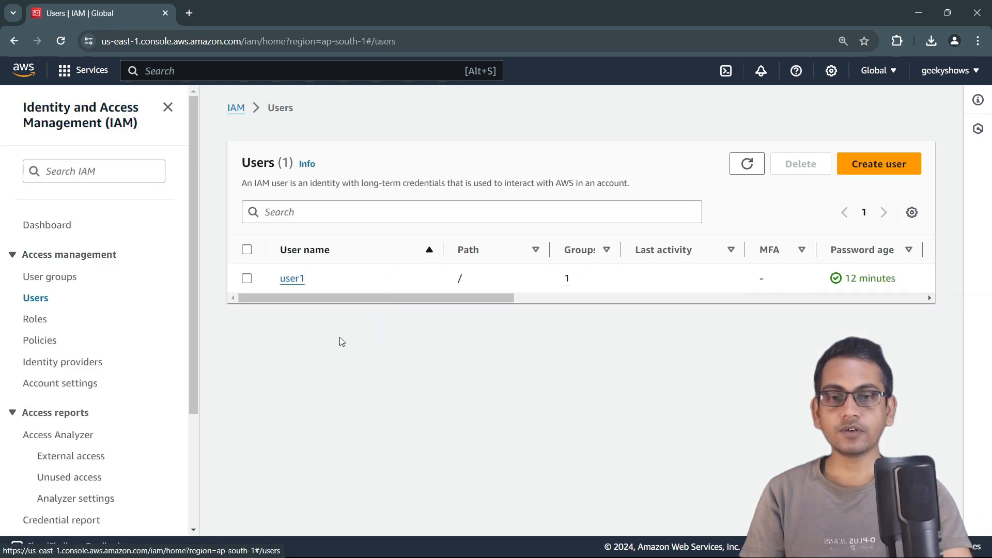
pyautogui.click(68, 278)
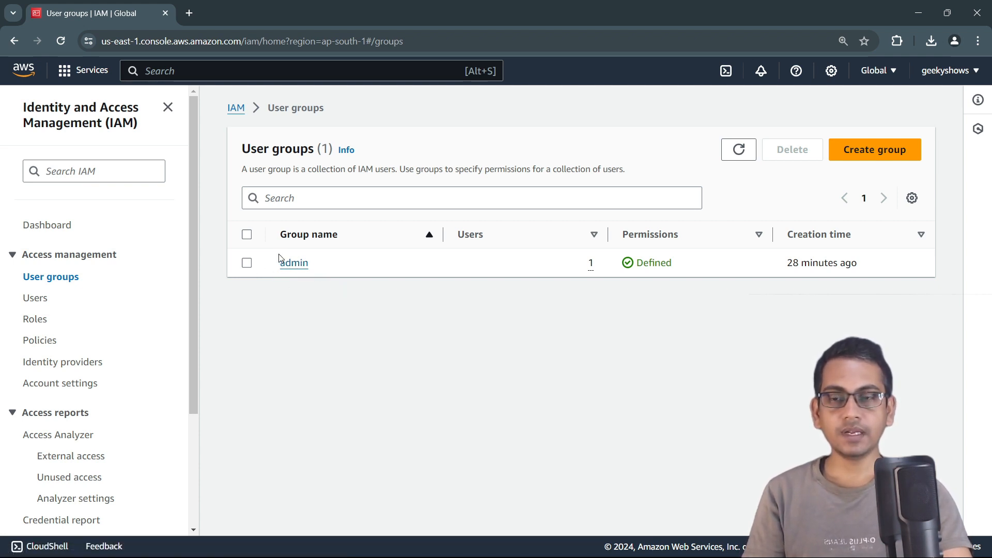
pyautogui.click(41, 299)
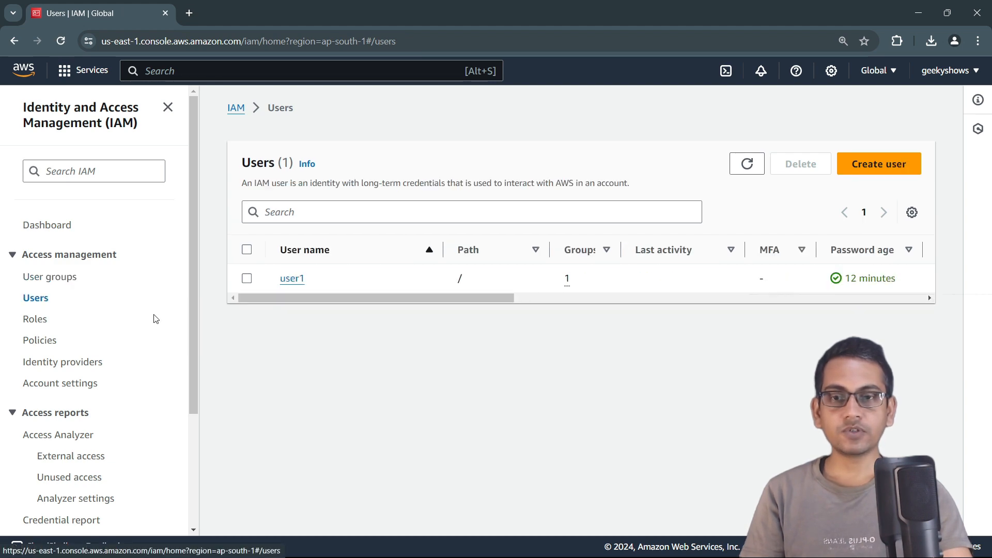
pyautogui.click(293, 279)
pyautogui.scroll(-4, 299, 285)
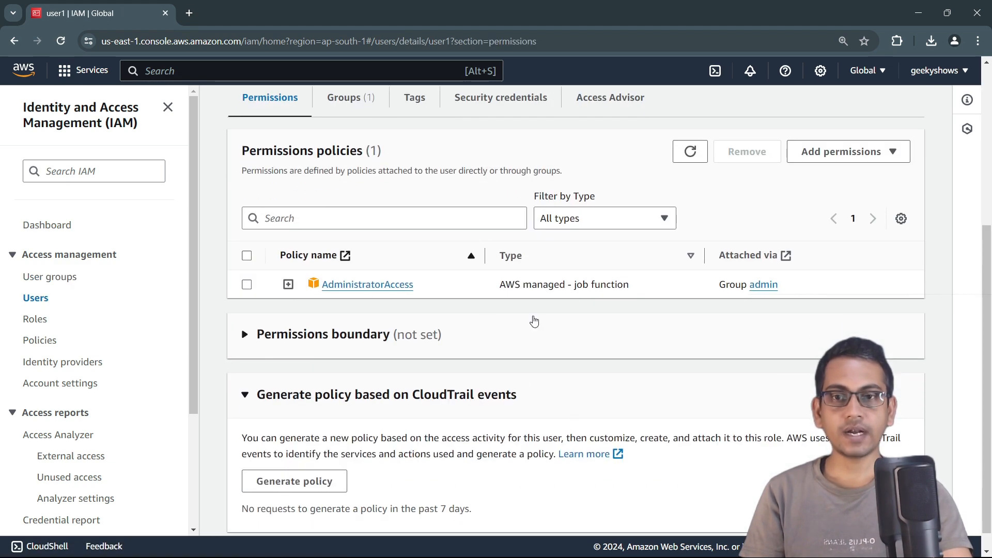
pyautogui.scroll(3, 402, 266)
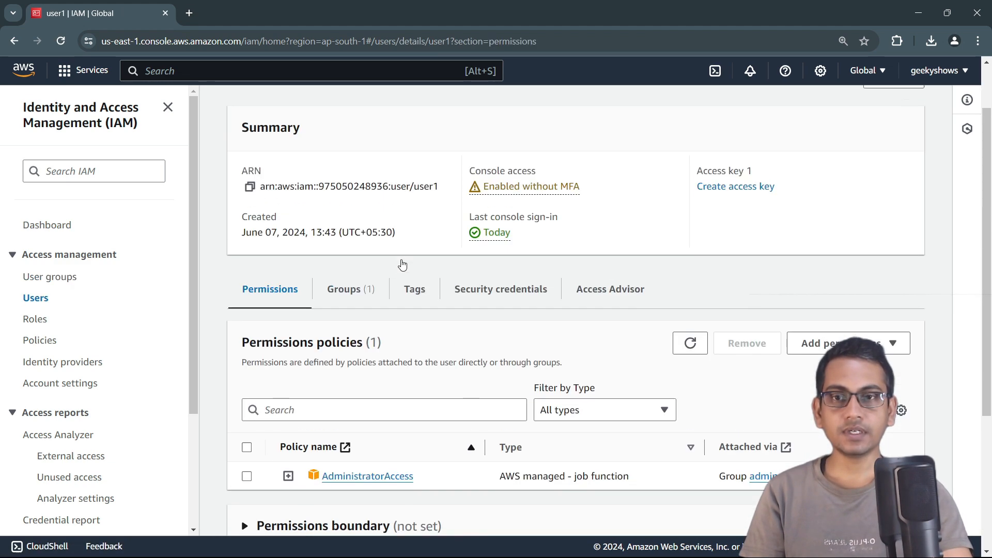
pyautogui.click(800, 346)
pyautogui.click(807, 368)
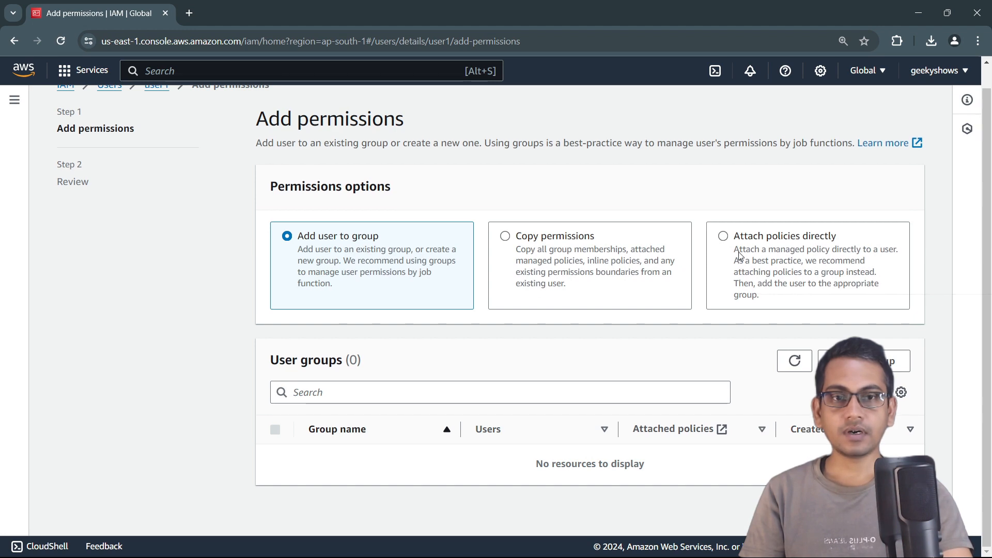
# - Attach the Billing policy directly to user1 via a 'bill' policy search
pyautogui.click(727, 239)
pyautogui.scroll(-4, 755, 279)
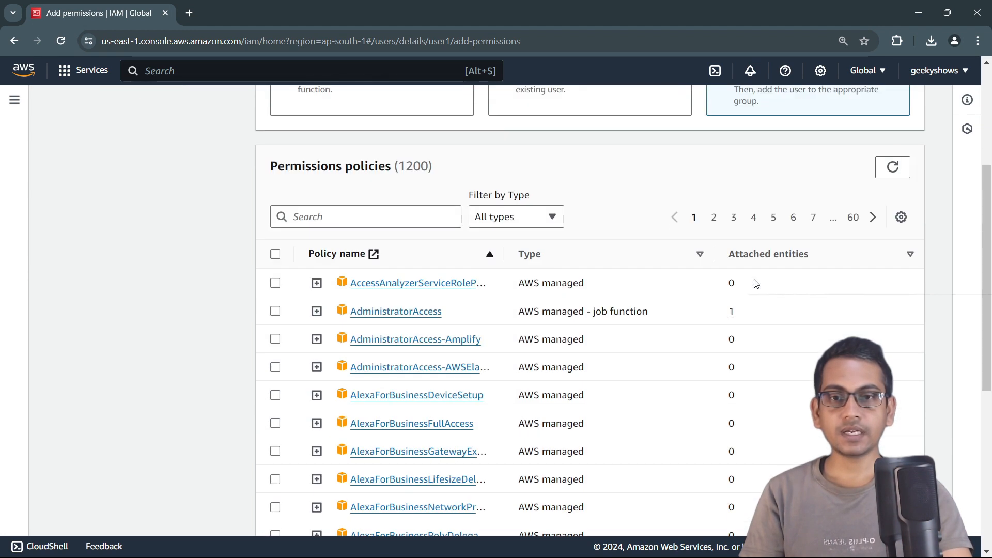
pyautogui.scroll(5, 754, 282)
pyautogui.click(415, 433)
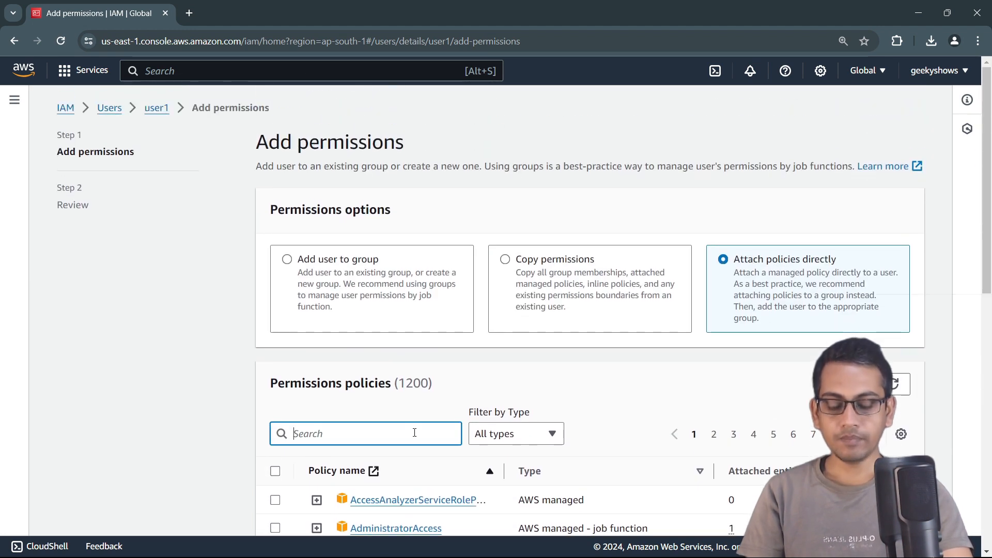
pyautogui.write('bill')
pyautogui.scroll(-2, 321, 464)
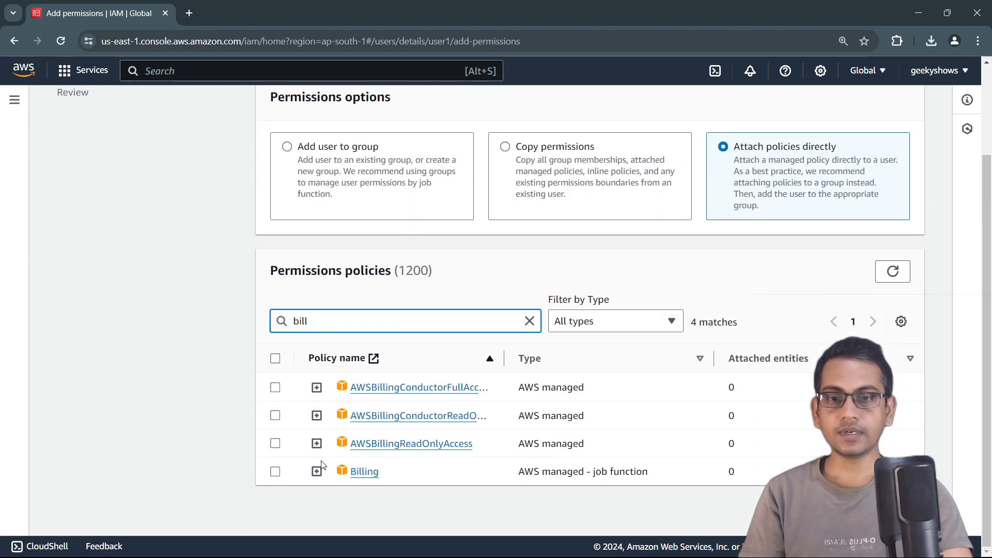
pyautogui.click(276, 472)
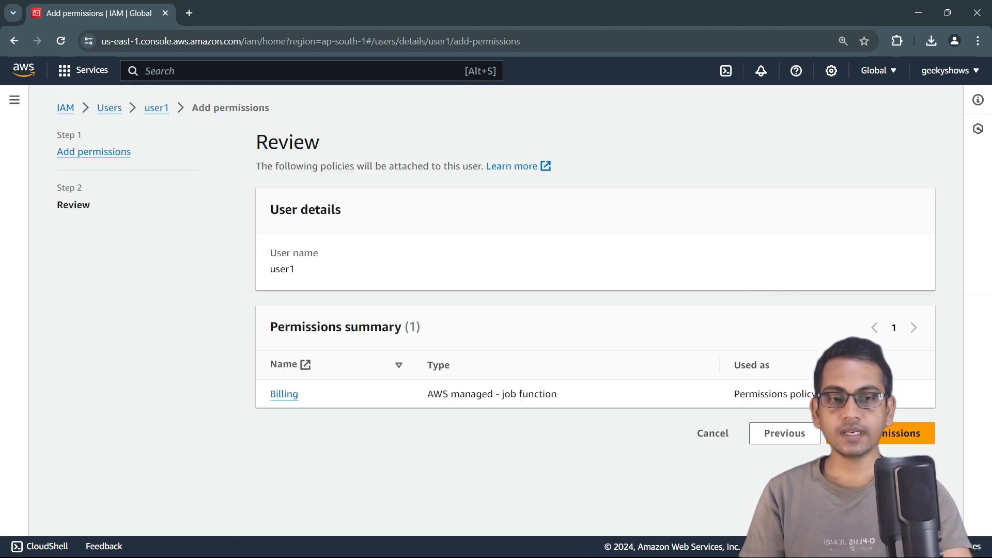
pyautogui.click(873, 434)
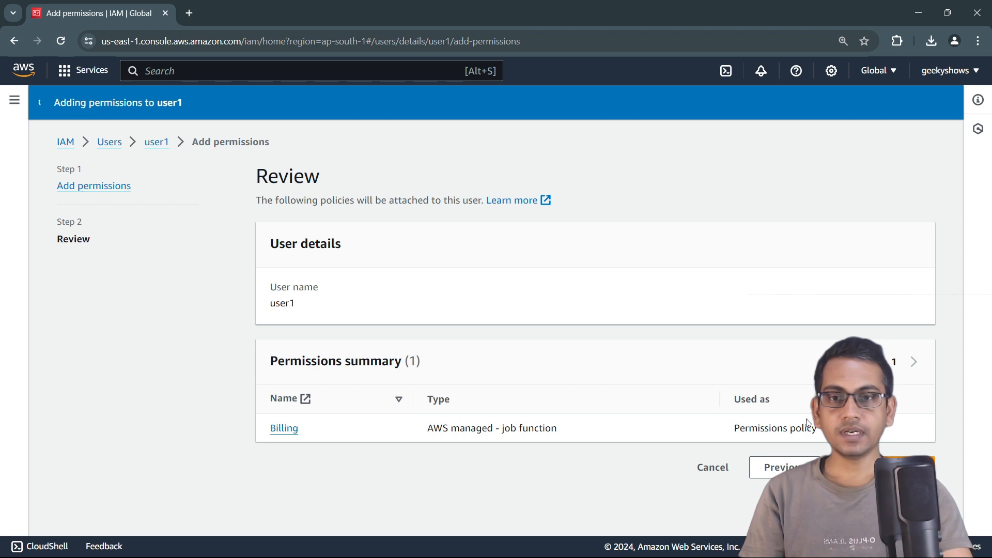
pyautogui.scroll(-4, 362, 201)
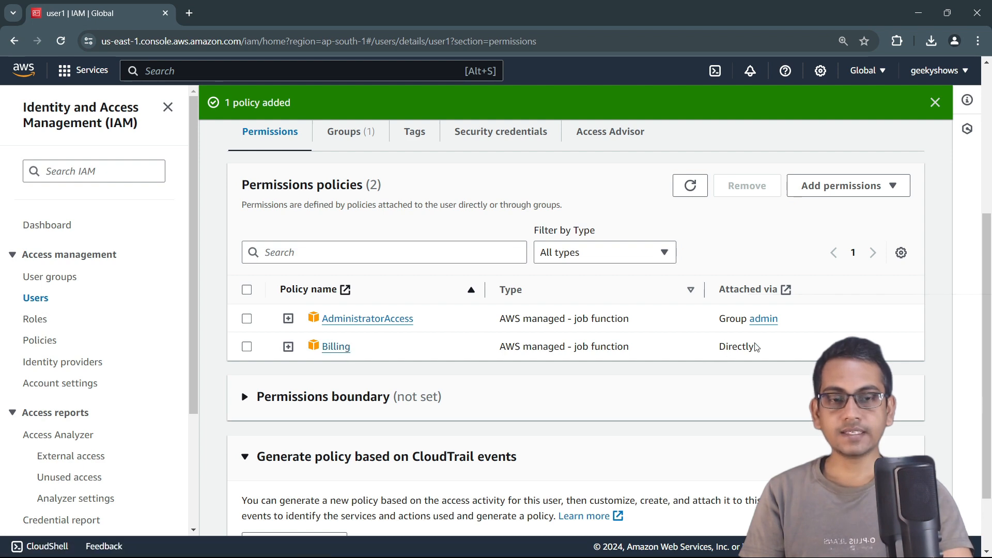
# - Review user1's AdministratorAccess and Billing policies, then switch to user1's Billing home showing Access denied
pyautogui.scroll(3, 747, 347)
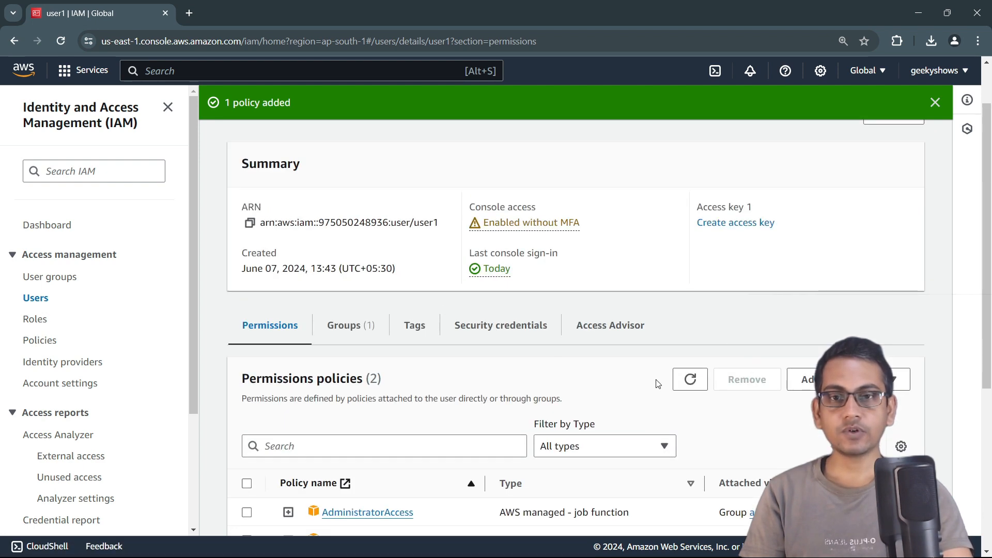
pyautogui.scroll(-4, 669, 317)
pyautogui.scroll(4, 692, 331)
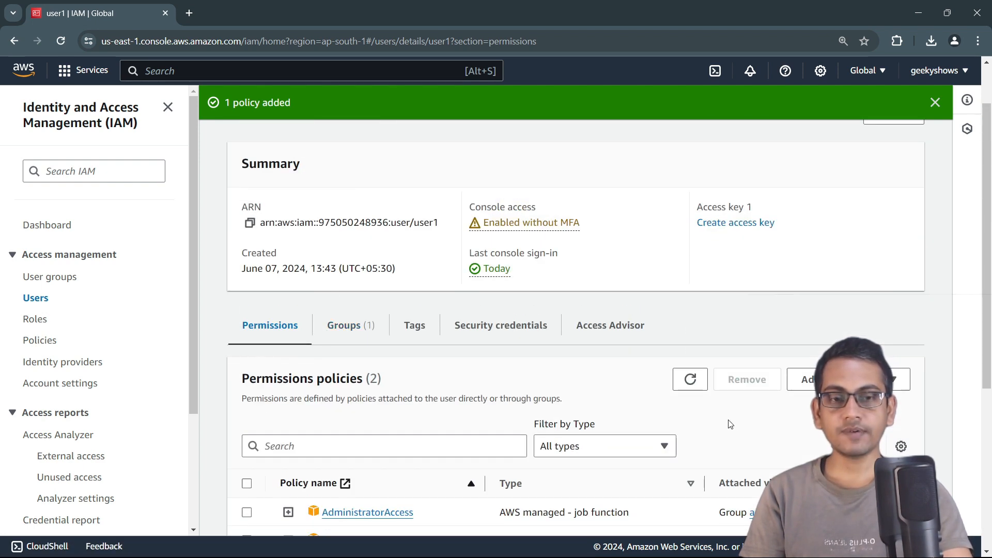
pyautogui.scroll(-3, 730, 424)
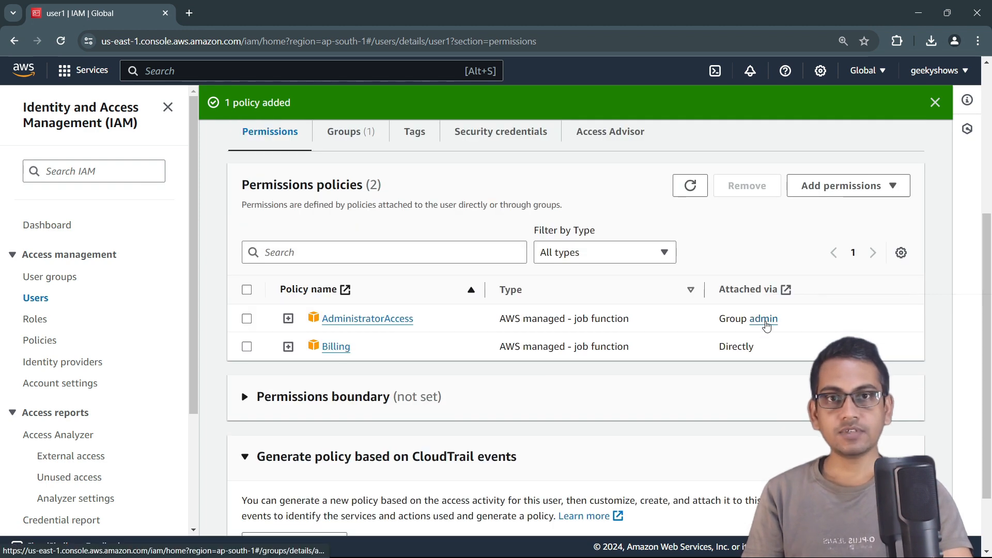
pyautogui.scroll(4, 343, 348)
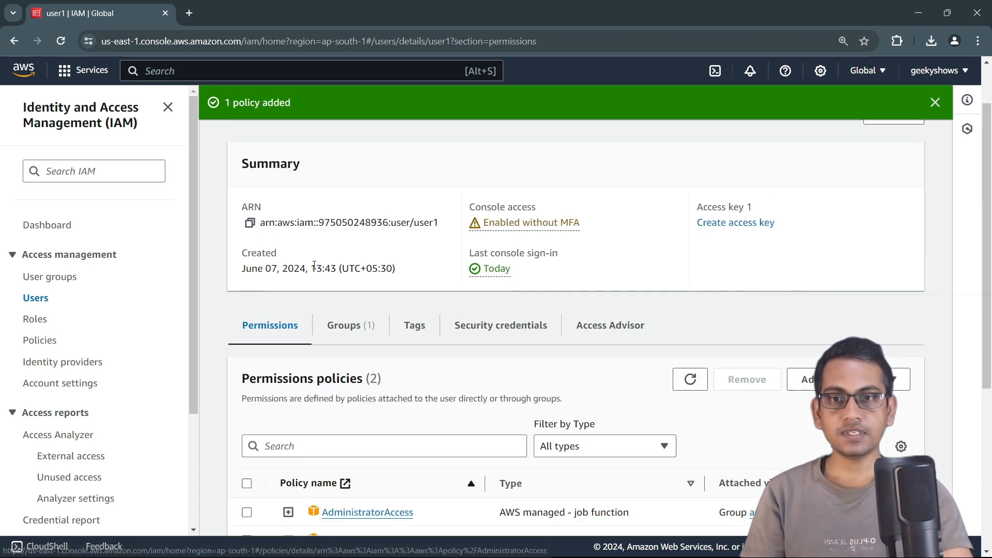
pyautogui.scroll(-2, 337, 521)
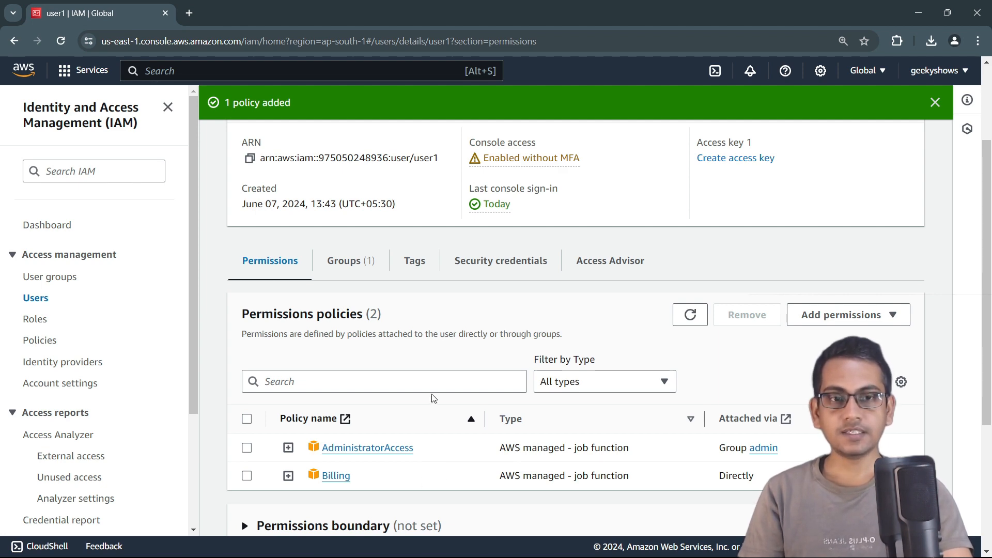
pyautogui.scroll(2, 433, 398)
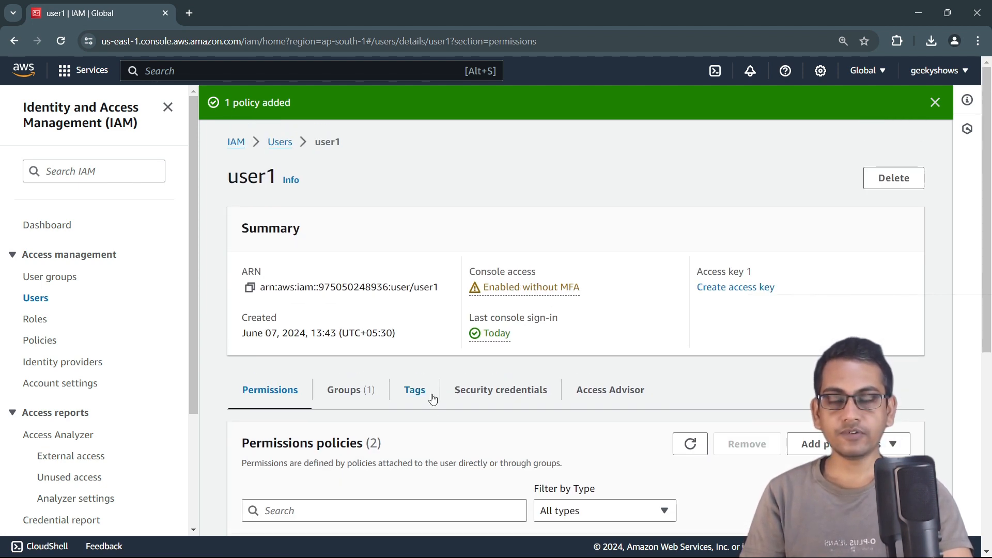
pyautogui.scroll(-6, 426, 450)
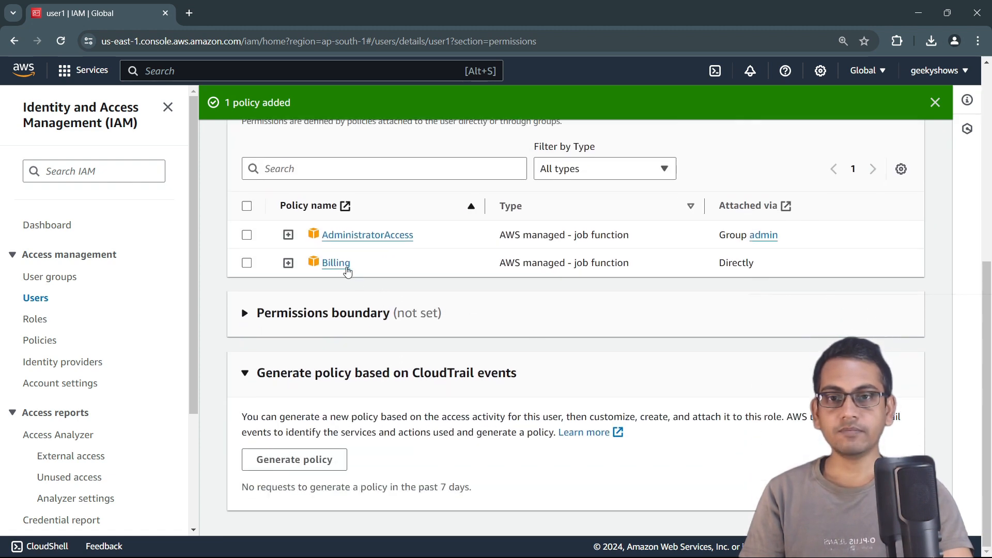
pyautogui.scroll(6, 358, 266)
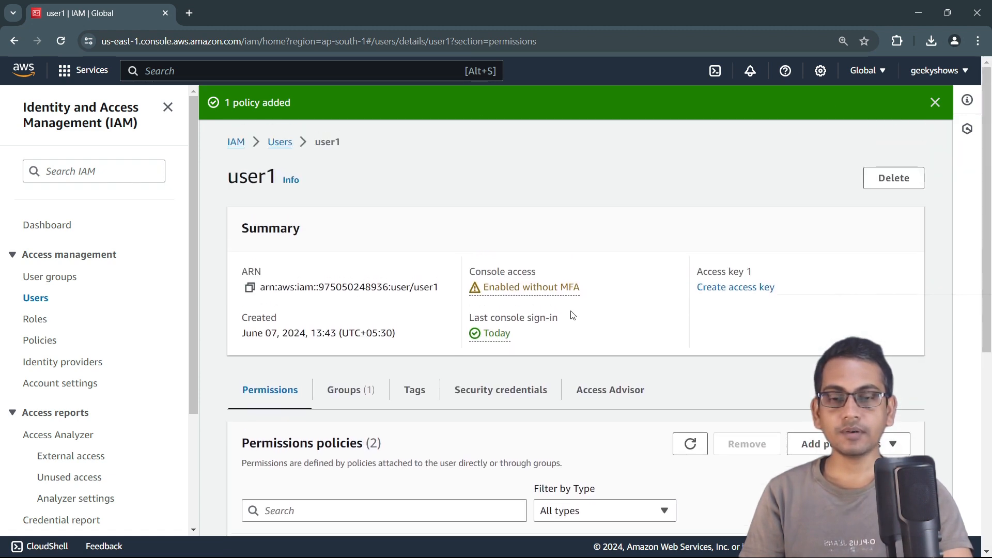
pyautogui.scroll(-5, 572, 315)
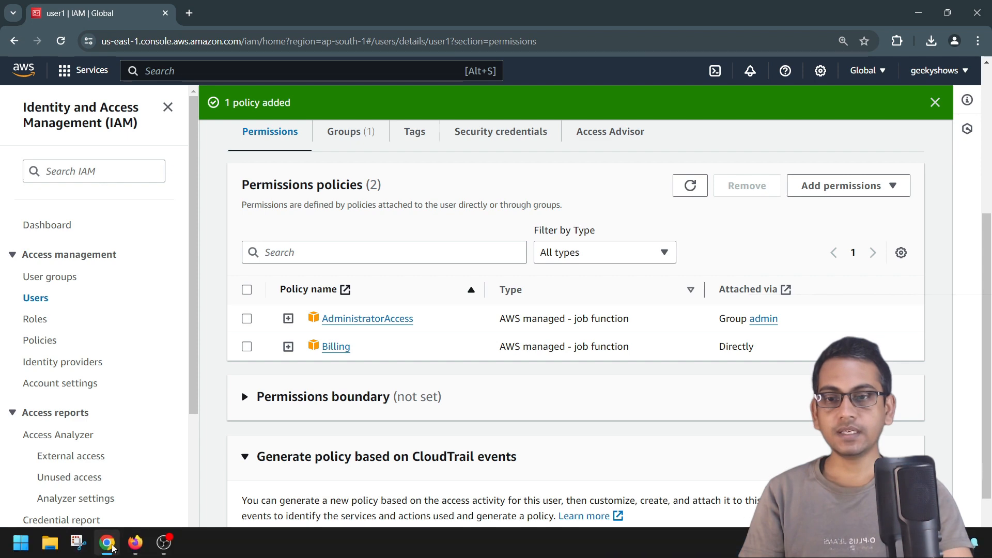
pyautogui.click(136, 543)
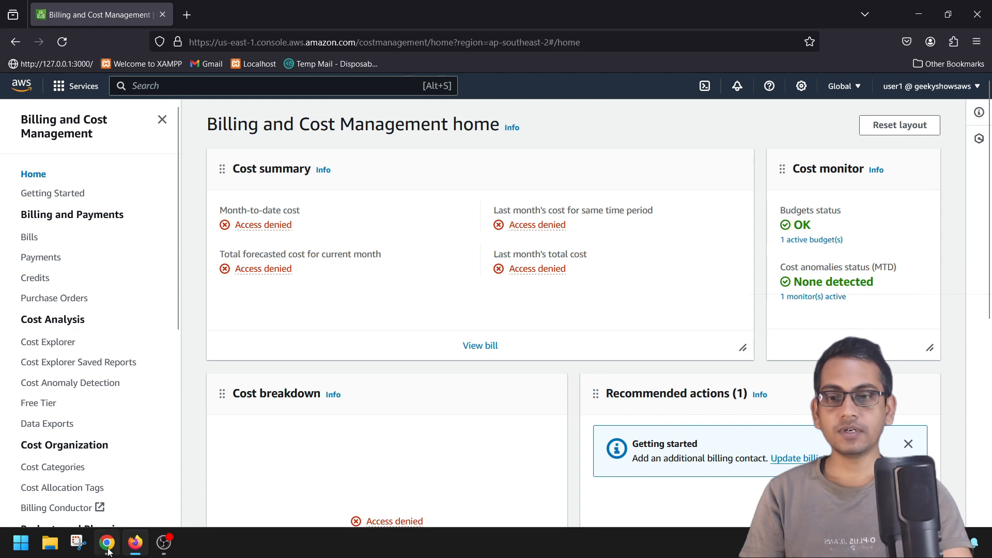
# - Open the Account settings page from the account menu and scroll to the billing access section
pyautogui.click(107, 543)
pyautogui.scroll(5, 502, 202)
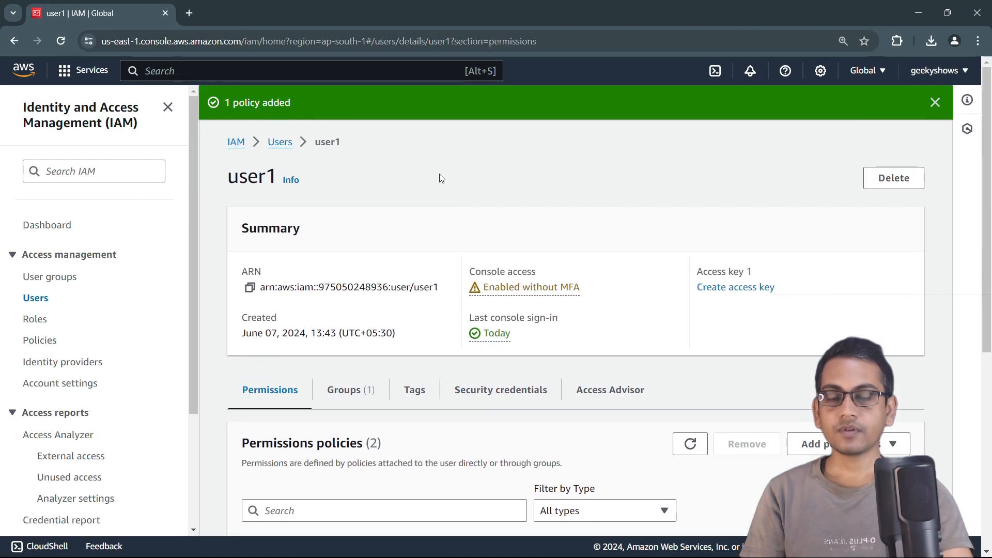
pyautogui.click(953, 76)
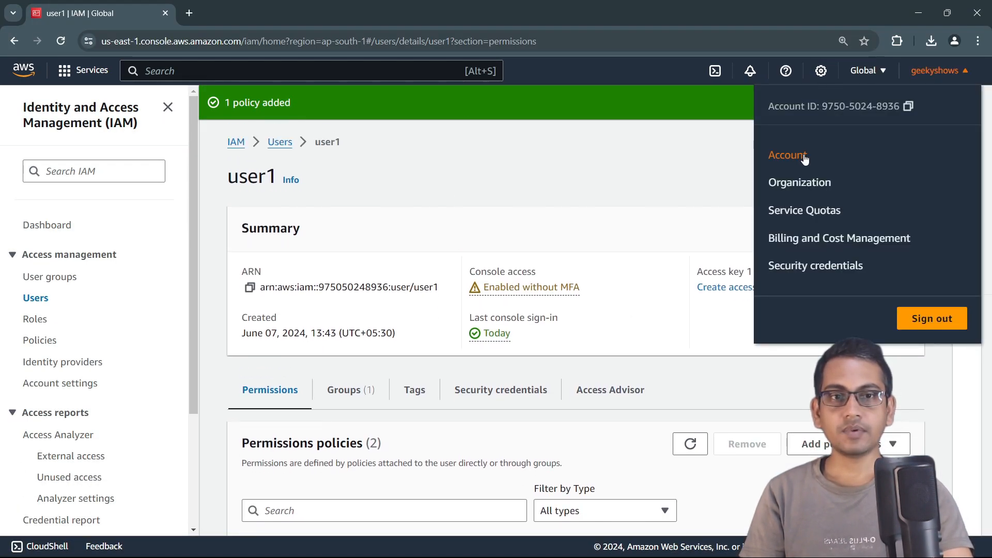
pyautogui.click(775, 154)
pyautogui.scroll(-15, 550, 193)
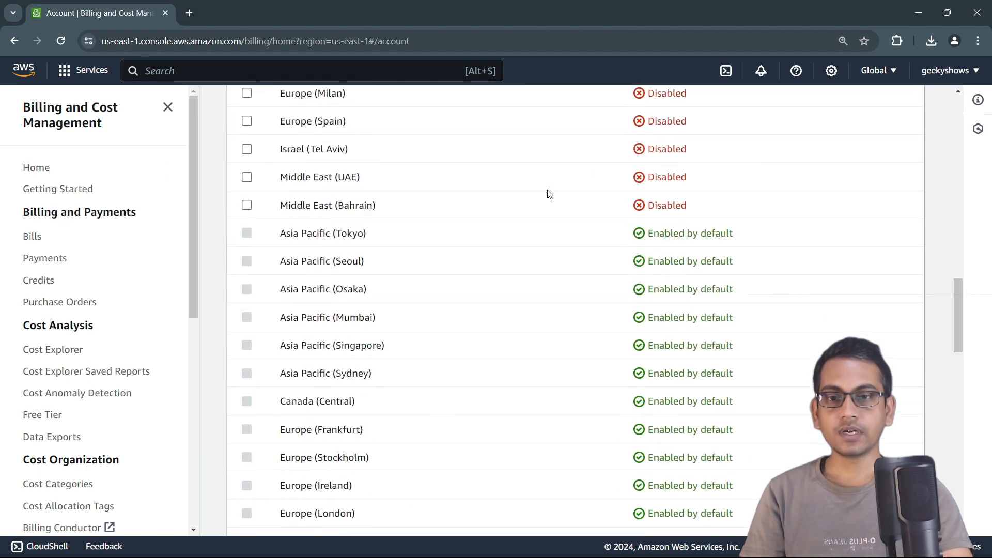
pyautogui.scroll(15, 481, 185)
pyautogui.scroll(-14, 481, 184)
pyautogui.scroll(8, 483, 184)
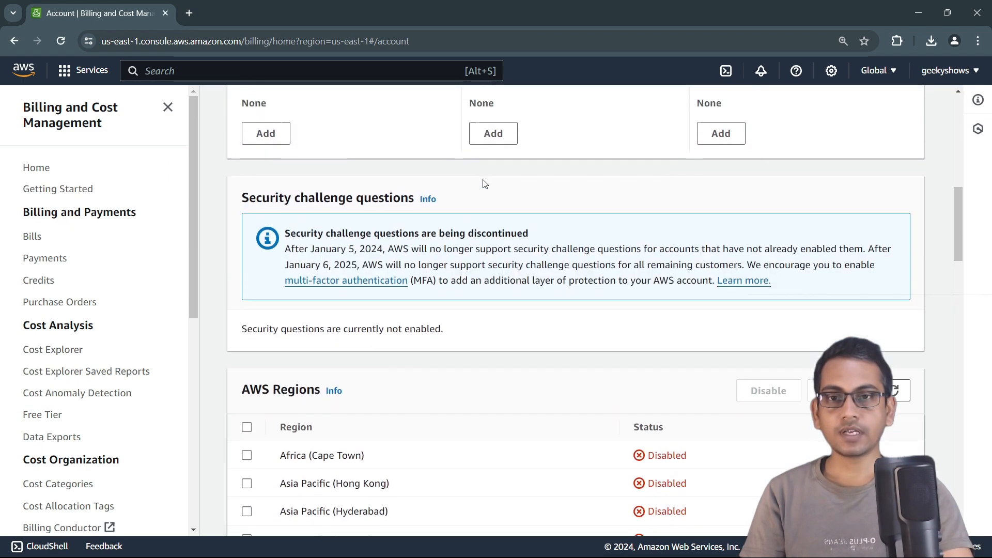
pyautogui.scroll(-13, 484, 181)
pyautogui.scroll(-12, 484, 180)
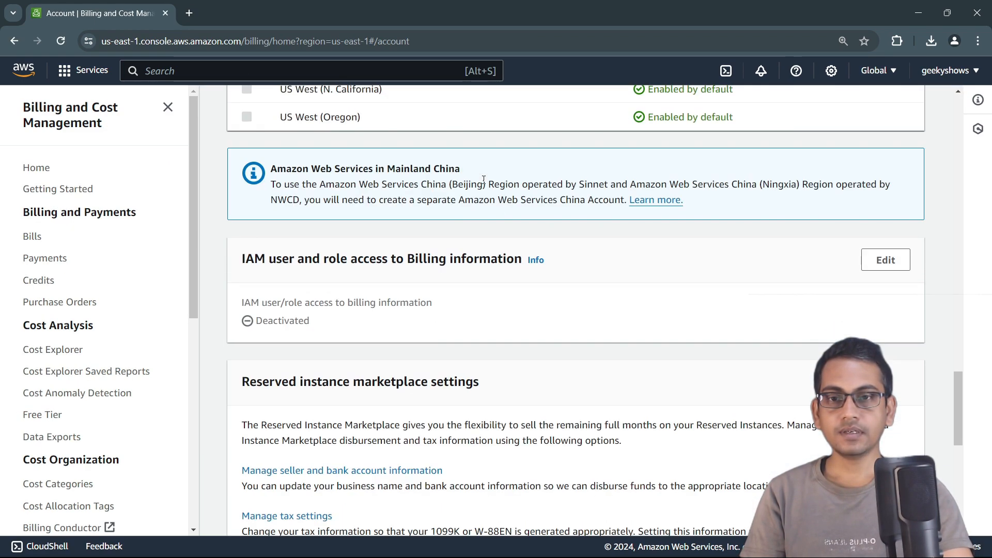
# - Inspect the IAM user and role access to Billing setting, still Deactivated, opening and closing its edit form
pyautogui.moveTo(306, 265); pyautogui.dragTo(505, 272)
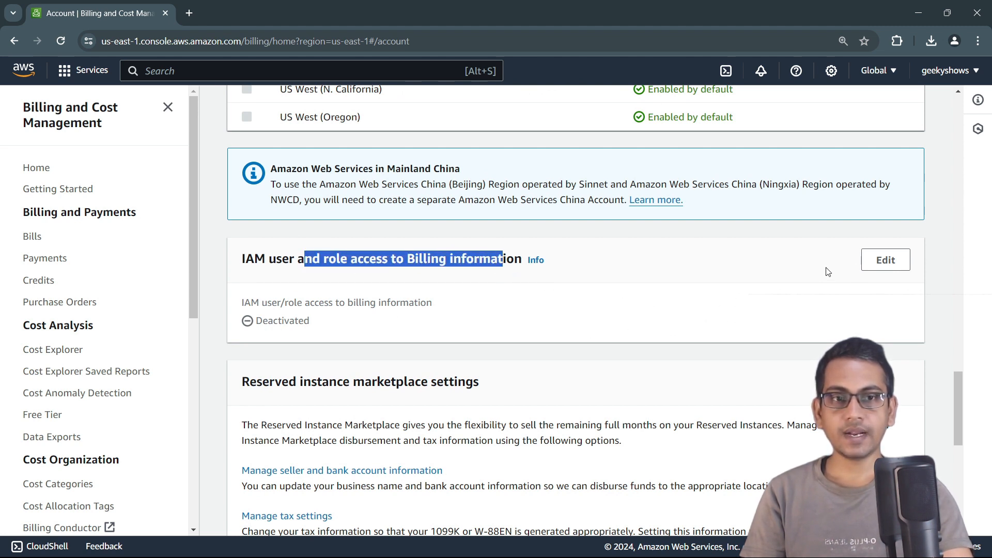
pyautogui.moveTo(273, 298); pyautogui.dragTo(404, 306)
pyautogui.click(328, 326)
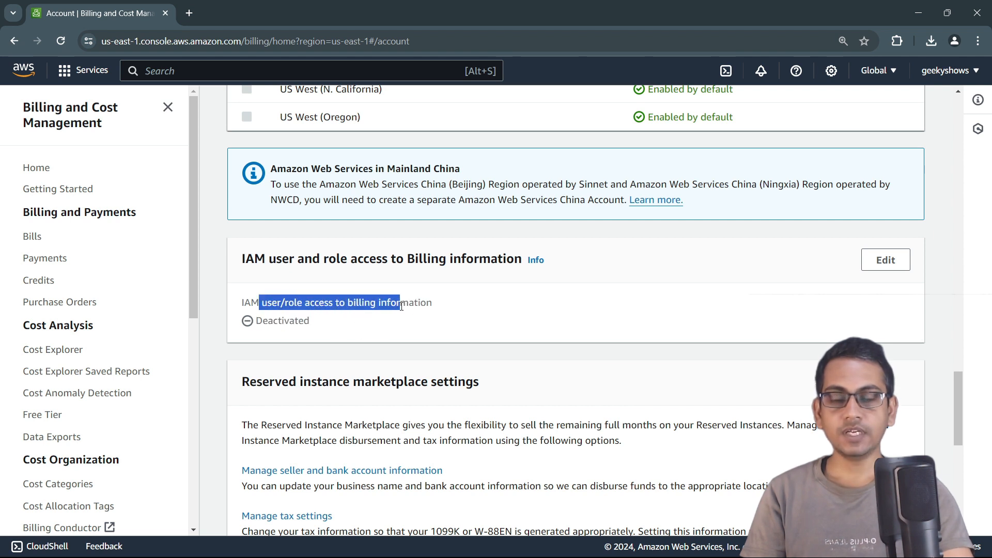
pyautogui.click(367, 327)
pyautogui.moveTo(284, 320); pyautogui.dragTo(325, 325)
pyautogui.click(385, 334)
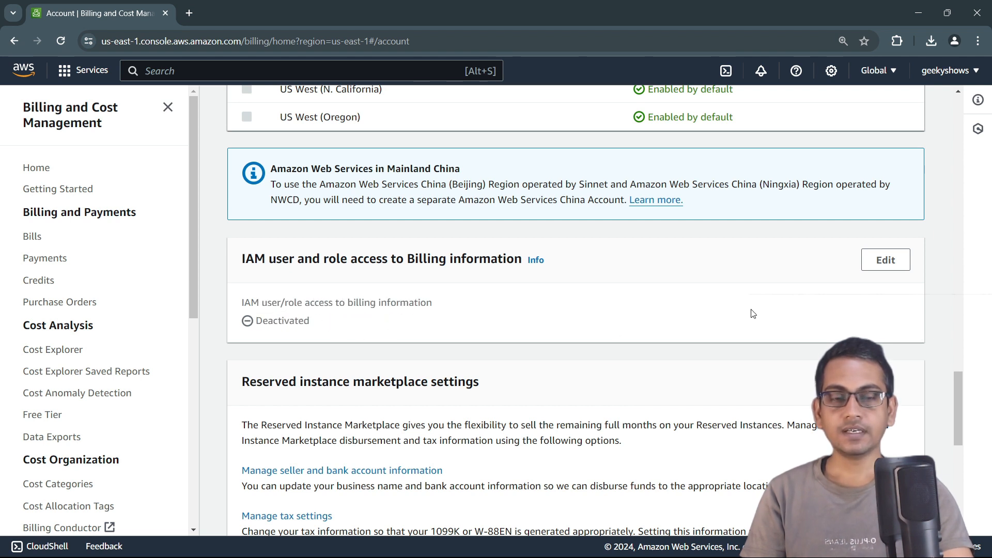
pyautogui.click(886, 259)
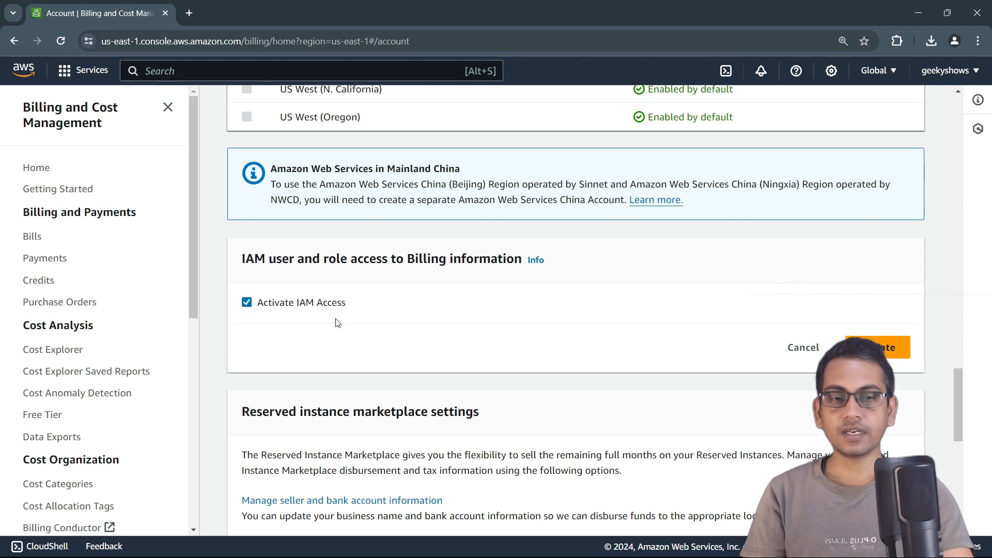
pyautogui.click(810, 354)
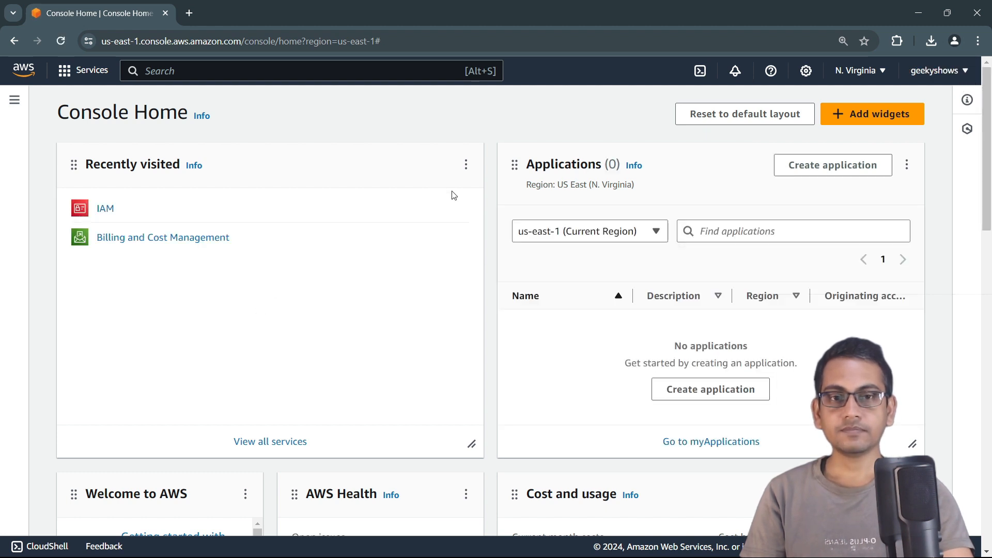
# - Return to the Account settings page and locate the IAM user and role access to Billing section
pyautogui.click(964, 72)
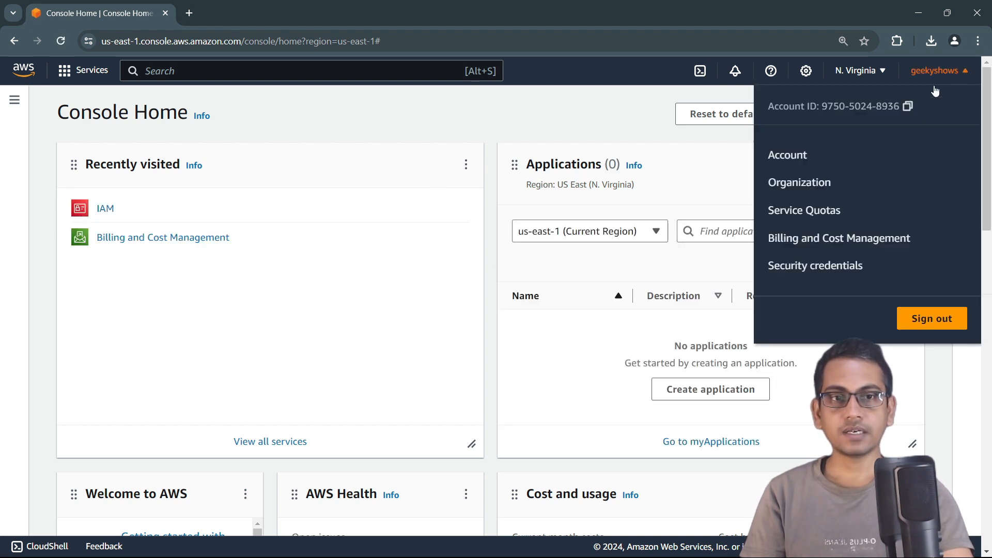
pyautogui.click(791, 155)
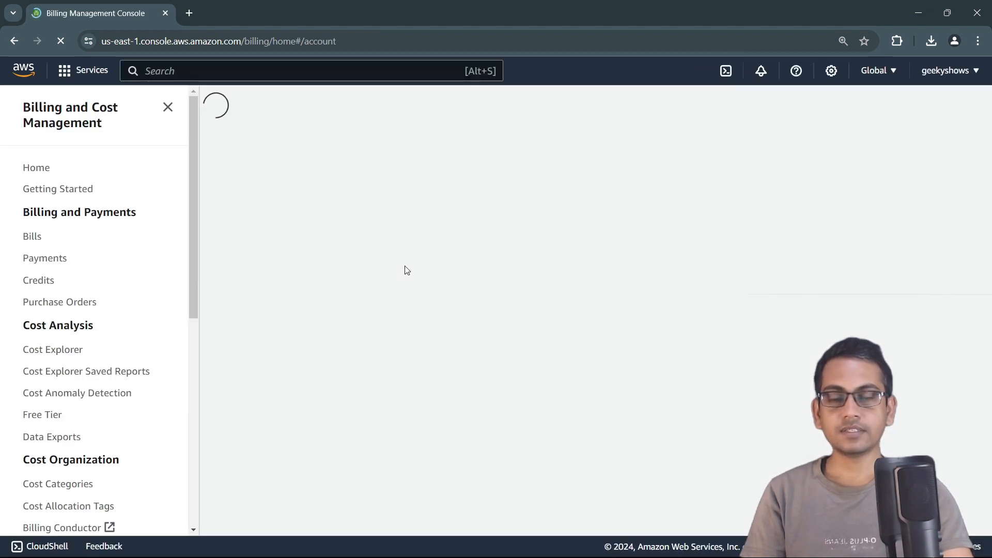
pyautogui.scroll(-15, 486, 308)
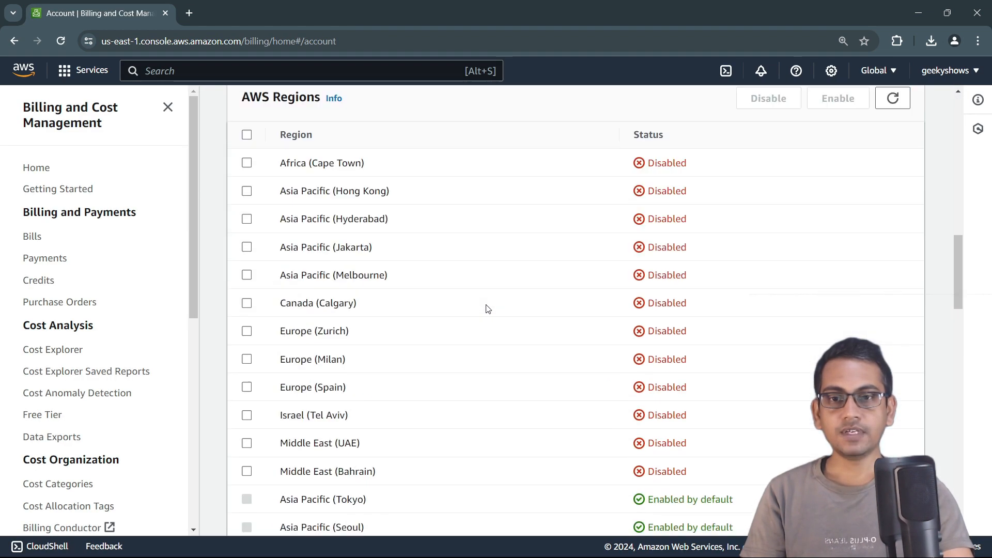
pyautogui.scroll(-10, 340, 279)
pyautogui.scroll(-2, 395, 272)
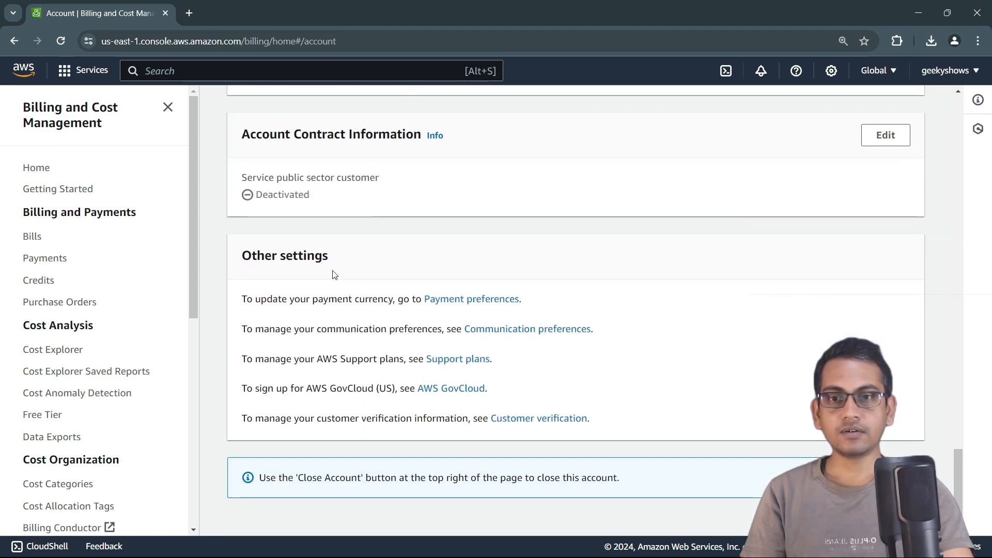
pyautogui.scroll(8, 348, 287)
pyautogui.scroll(3, 357, 298)
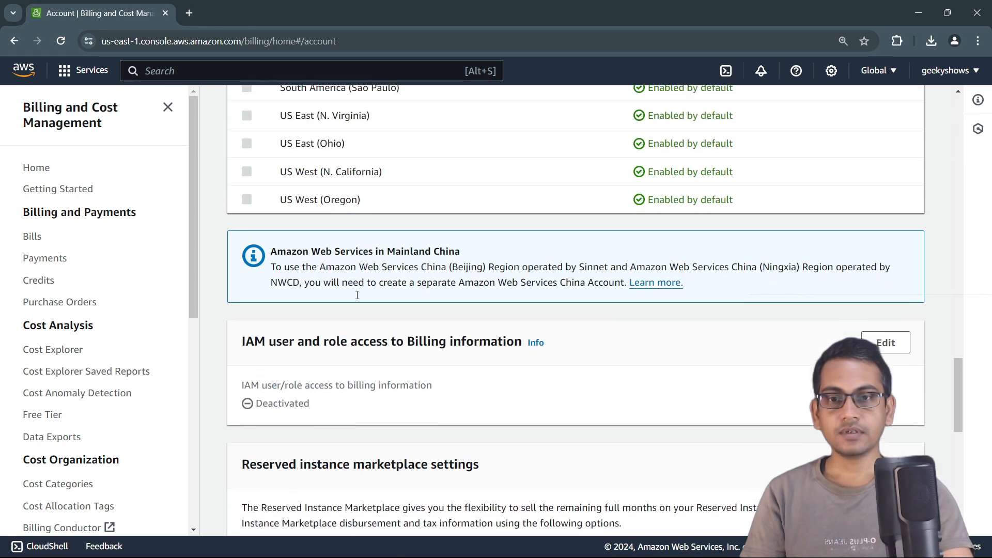
pyautogui.scroll(-3, 361, 289)
pyautogui.moveTo(265, 227); pyautogui.dragTo(454, 227)
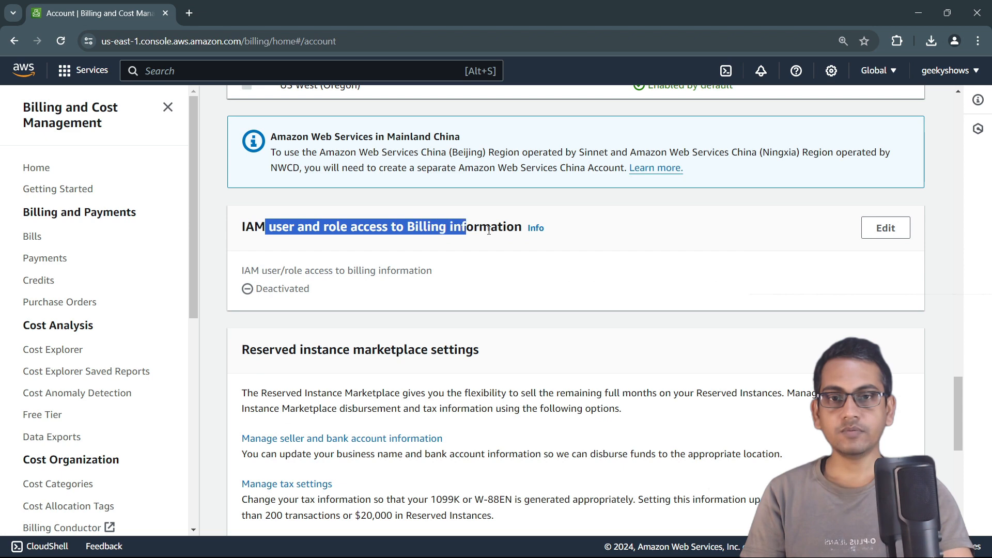
pyautogui.click(455, 228)
# - Edit the billing access setting, tick Activate IAM Access, and update it
pyautogui.click(886, 228)
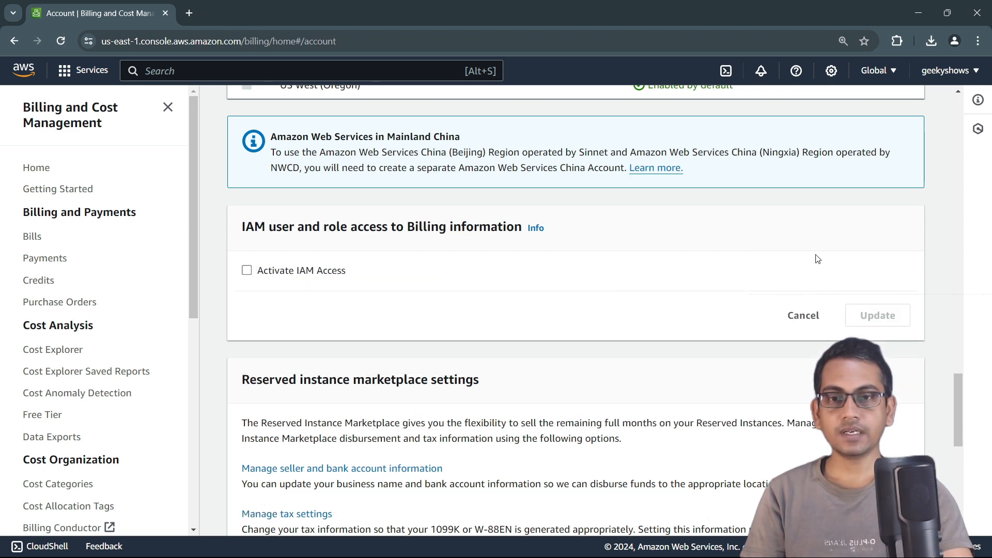
pyautogui.click(261, 274)
pyautogui.click(887, 317)
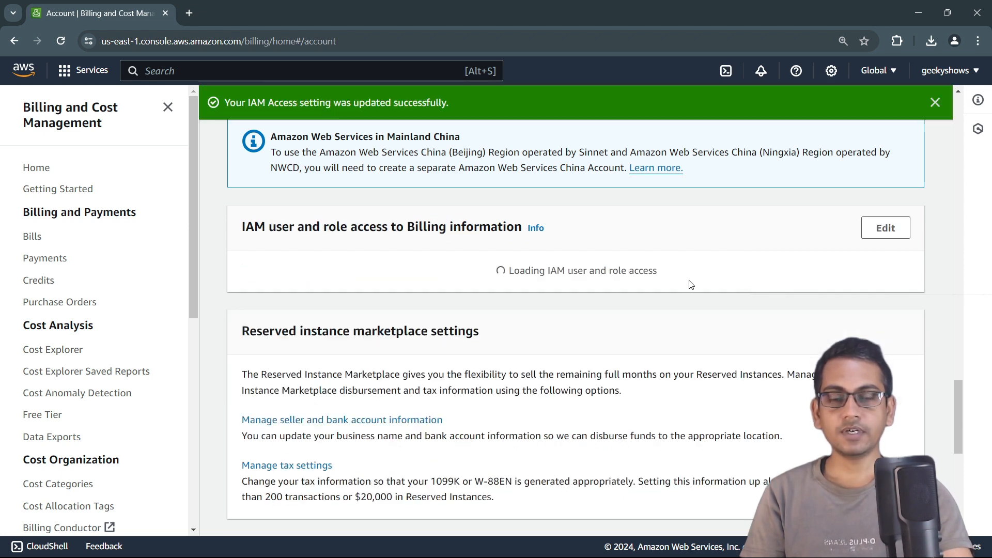
pyautogui.scroll(4, 521, 297)
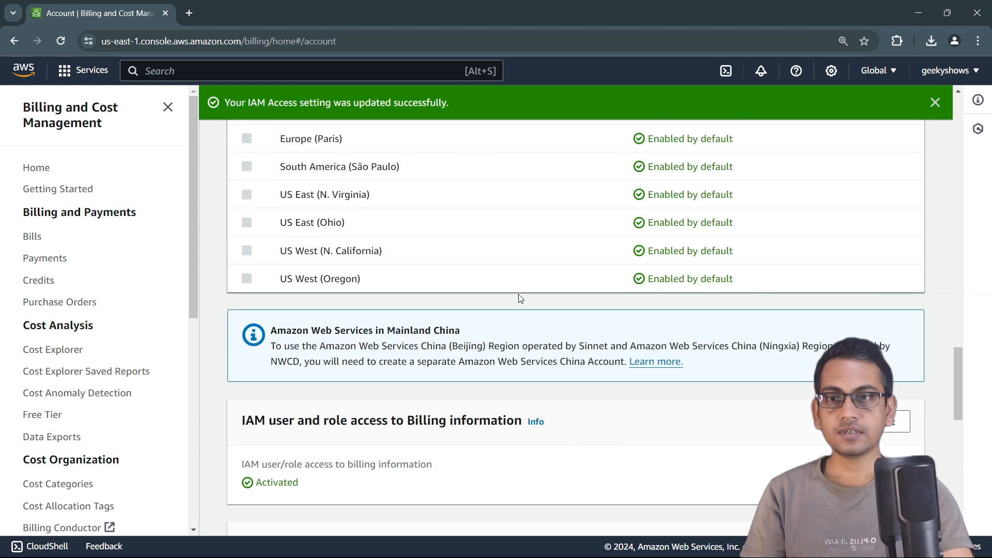
# - Reload user1's Billing home to confirm $0.00 month-to-date cost, then sign user1 out
pyautogui.click(136, 545)
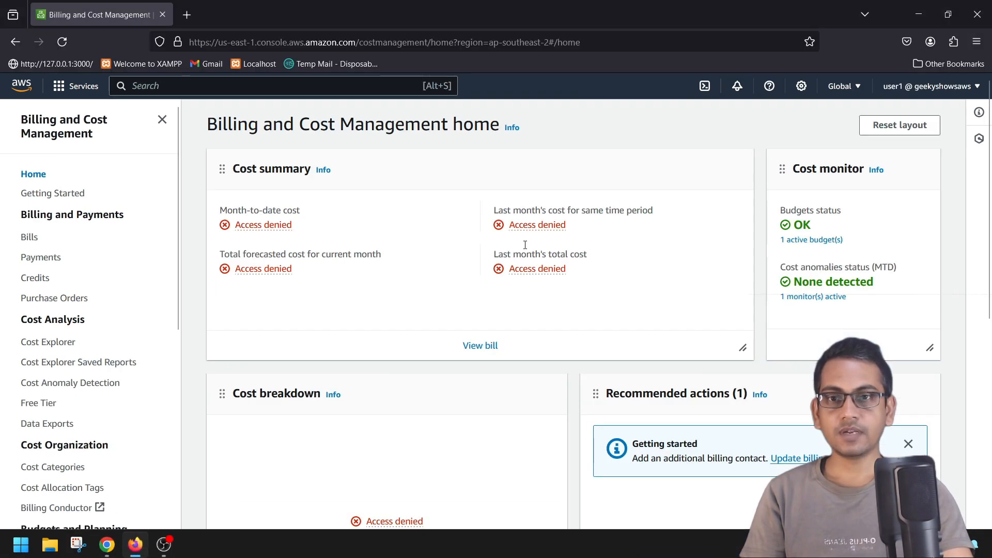
pyautogui.press('F5')
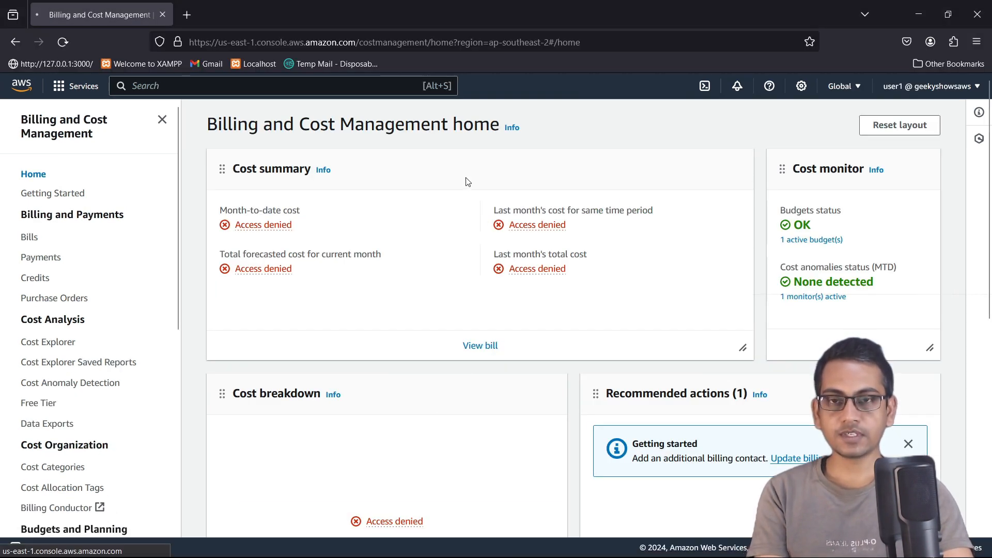
pyautogui.click(976, 90)
pyautogui.click(337, 243)
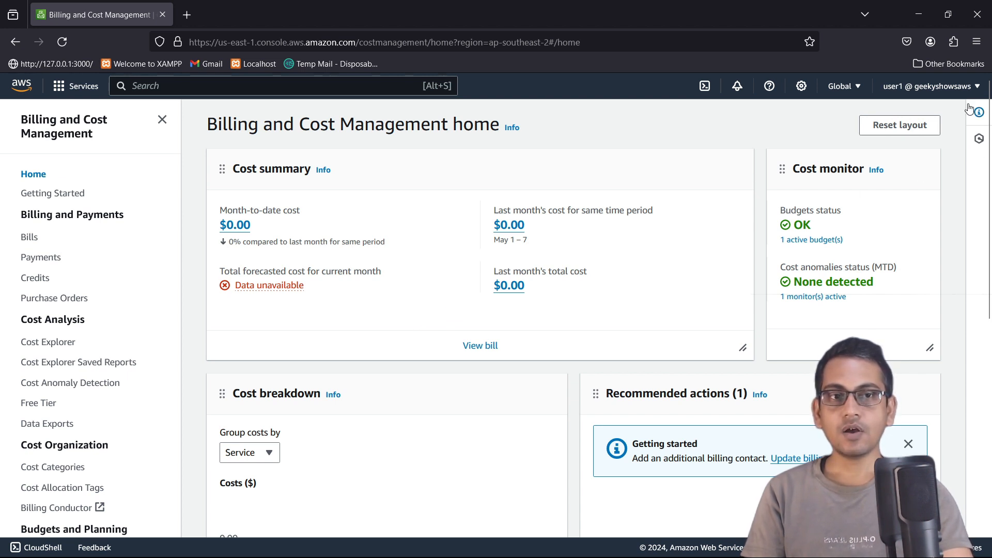
pyautogui.click(970, 87)
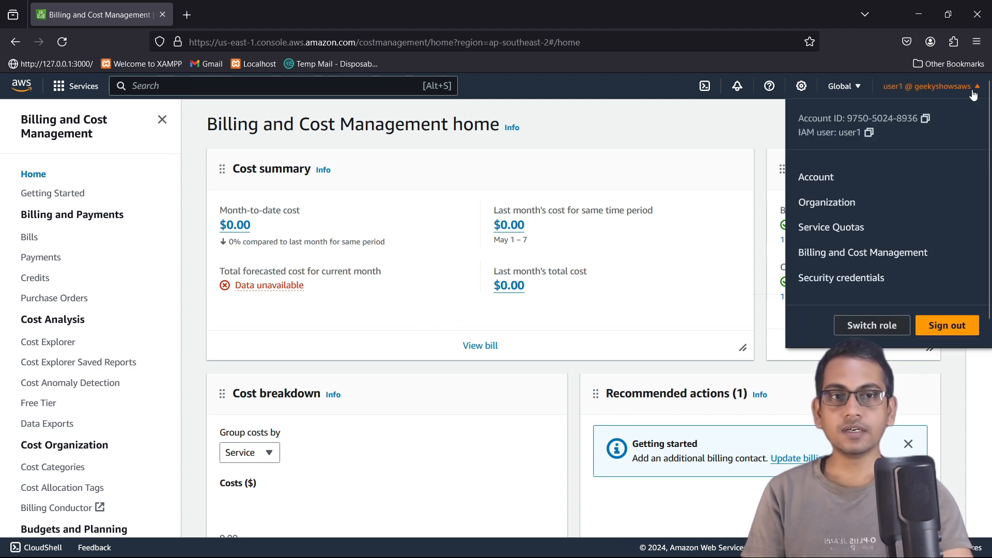
pyautogui.click(959, 334)
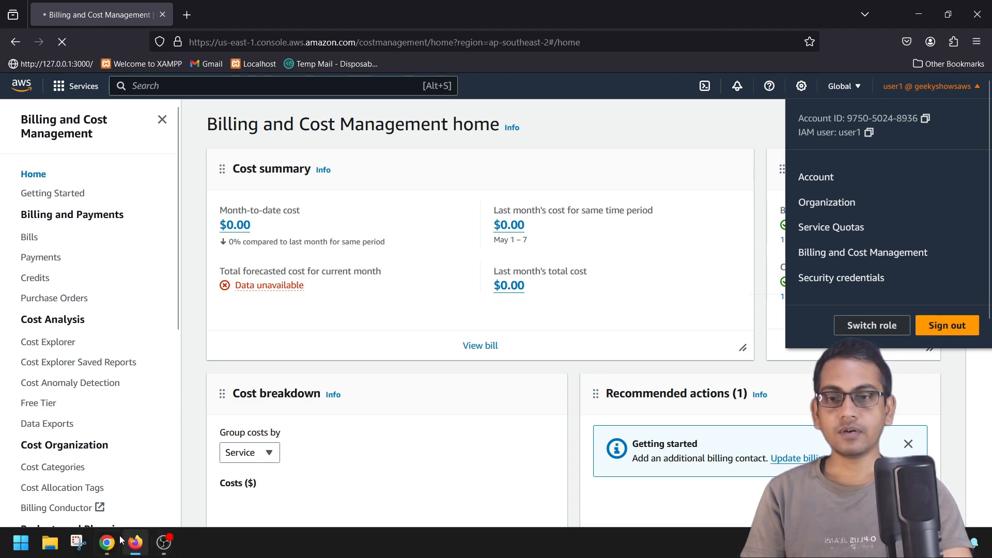
# - In the administrator's browser, search 'iam' and open the IAM service
pyautogui.click(116, 541)
pyautogui.scroll(10, 308, 254)
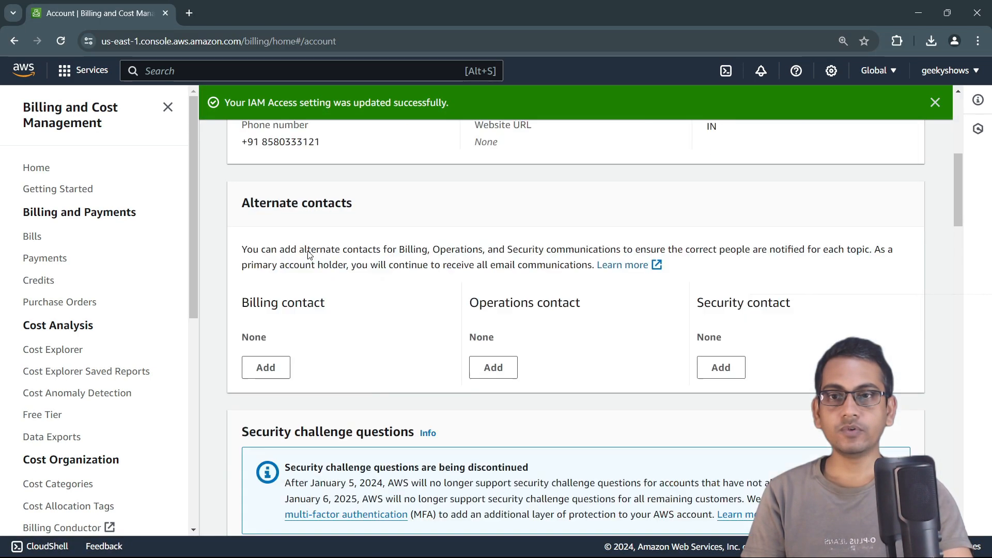
pyautogui.scroll(7, 309, 254)
pyautogui.click(180, 70)
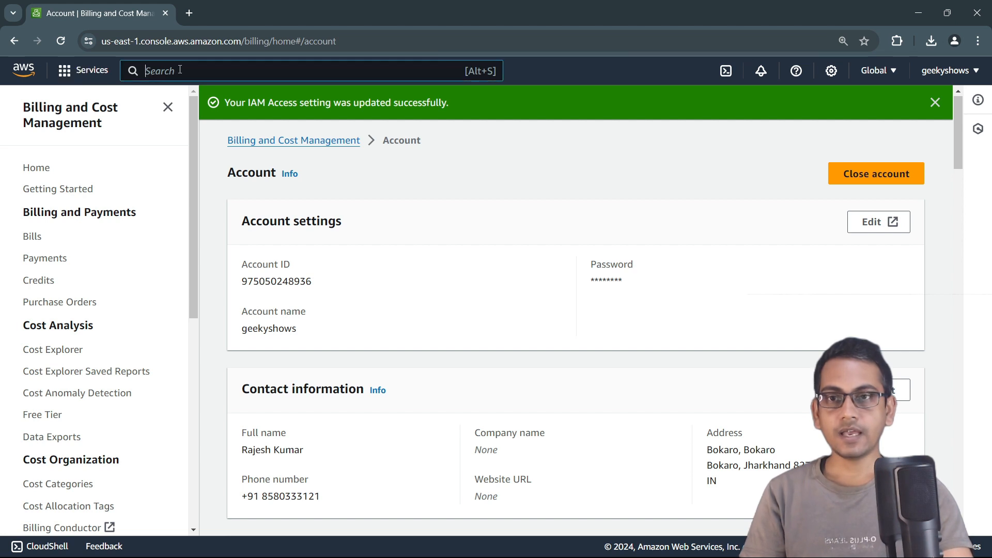
pyautogui.write('iam')
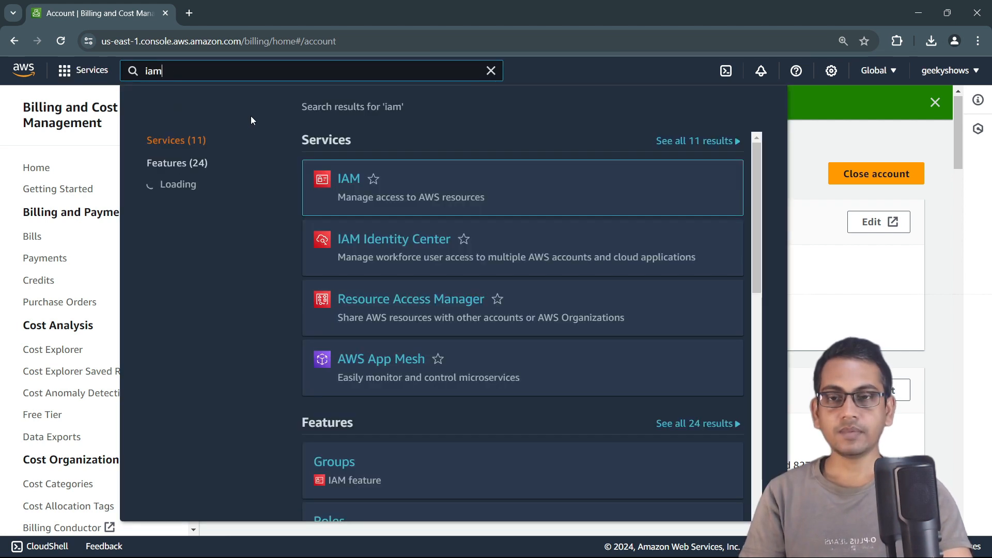
pyautogui.click(348, 185)
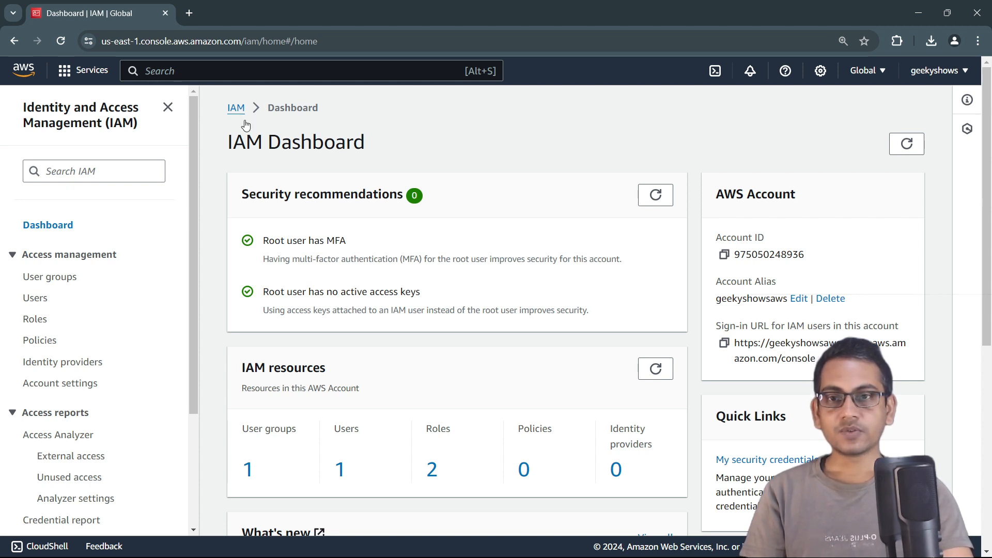
# - Open the IAM Users list, then the User groups list containing the admin group
pyautogui.moveTo(260, 147); pyautogui.dragTo(365, 146)
pyautogui.click(449, 143)
pyautogui.scroll(-3, 271, 224)
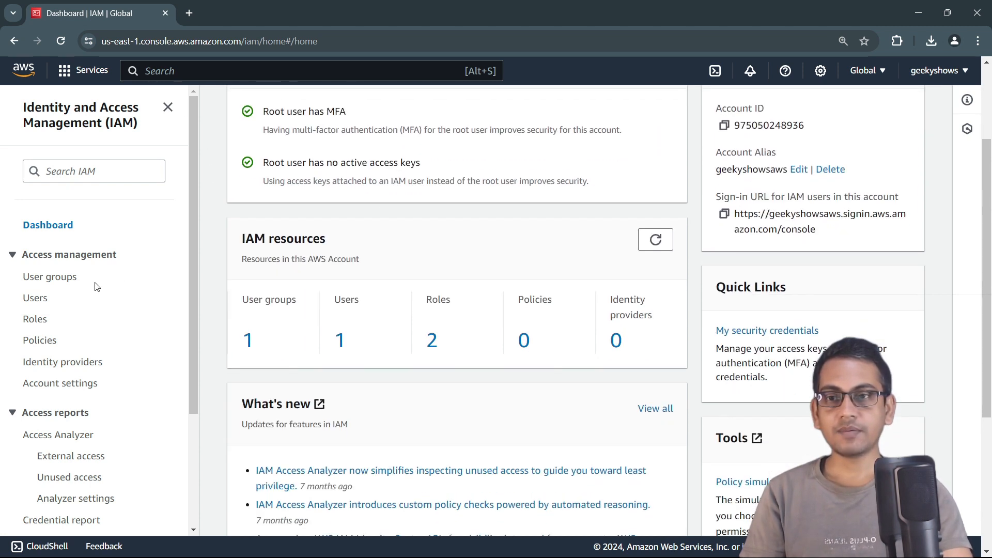
pyautogui.click(44, 300)
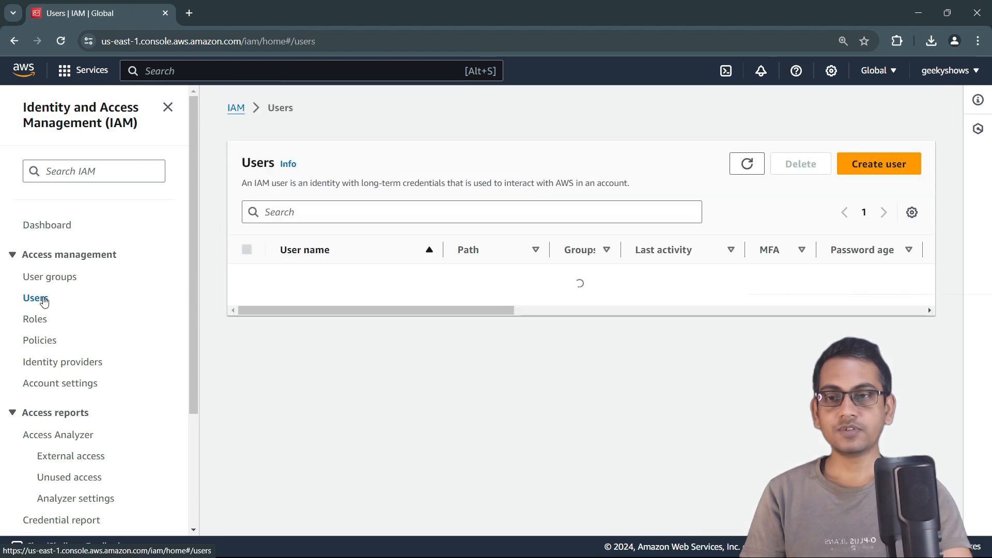
pyautogui.click(64, 281)
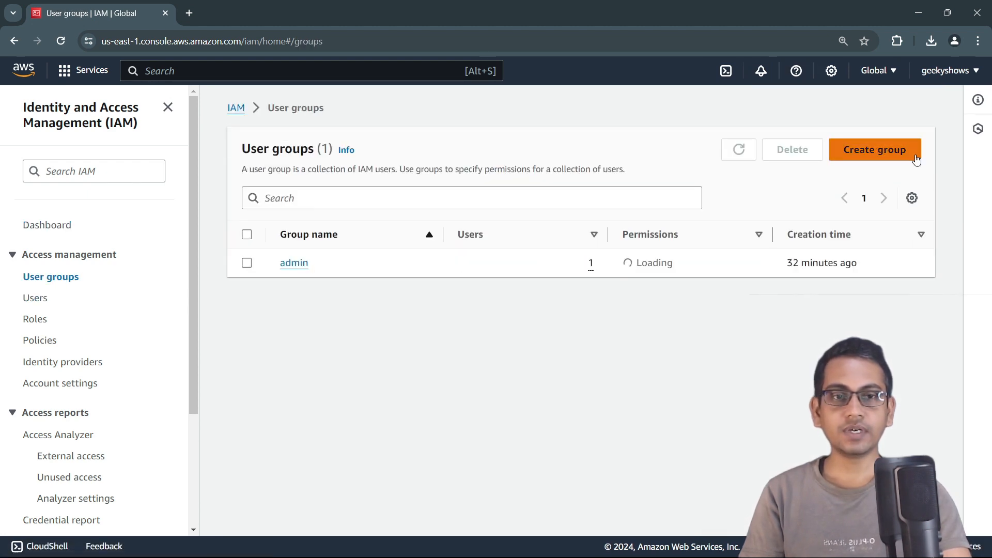
# - Create user group billing_group with the Billing policy attached, then start a new IAM user from Users
pyautogui.click(893, 160)
pyautogui.click(338, 266)
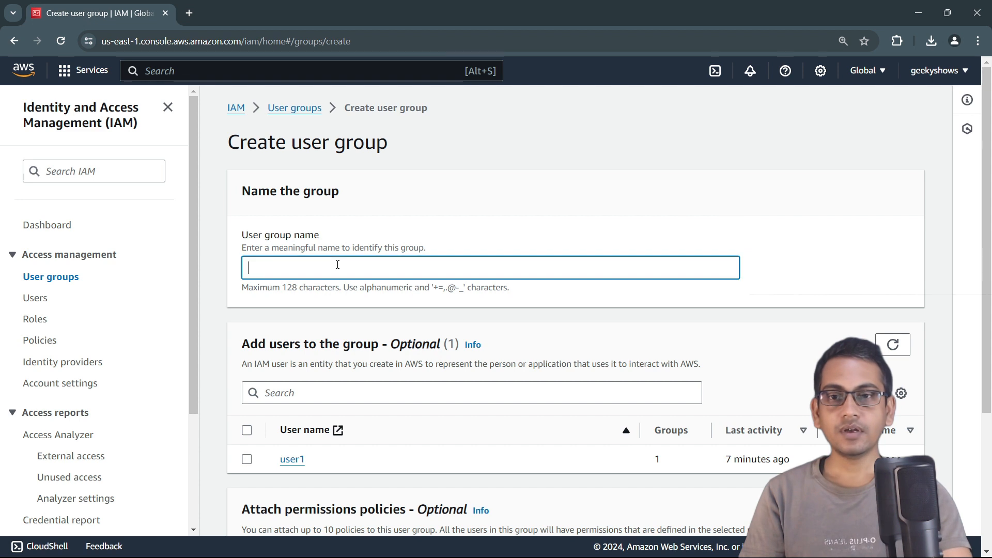
pyautogui.write('billing_group')
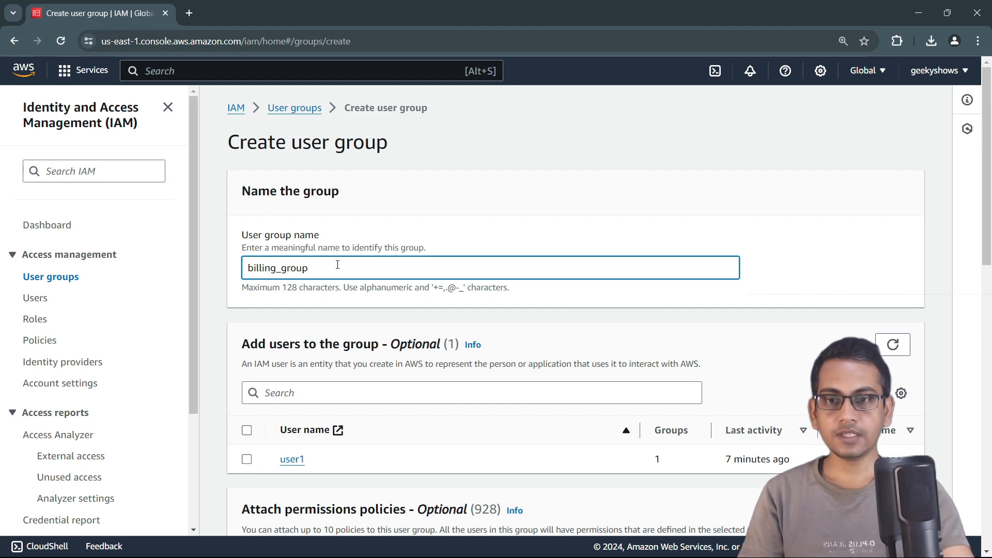
pyautogui.scroll(-7, 560, 266)
pyautogui.click(355, 190)
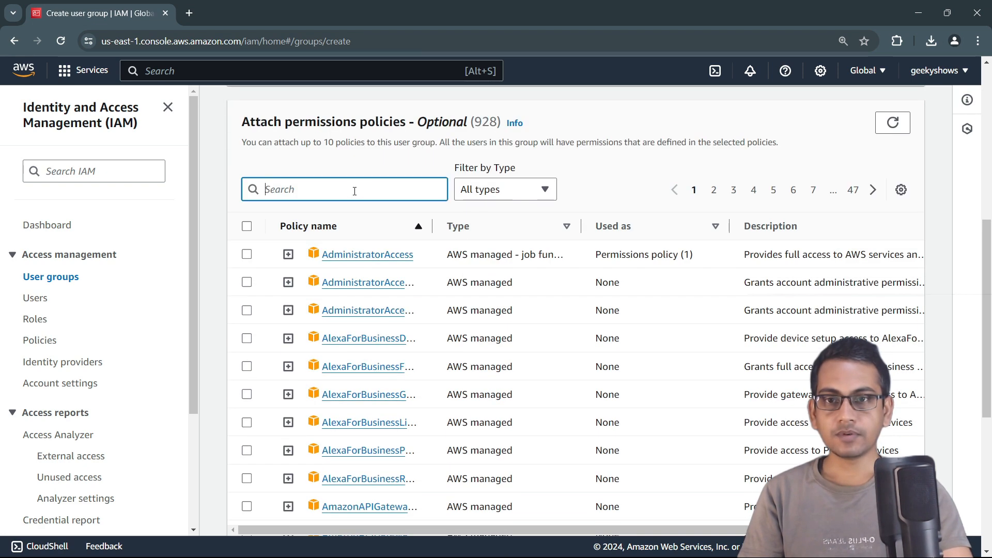
pyautogui.write('bill')
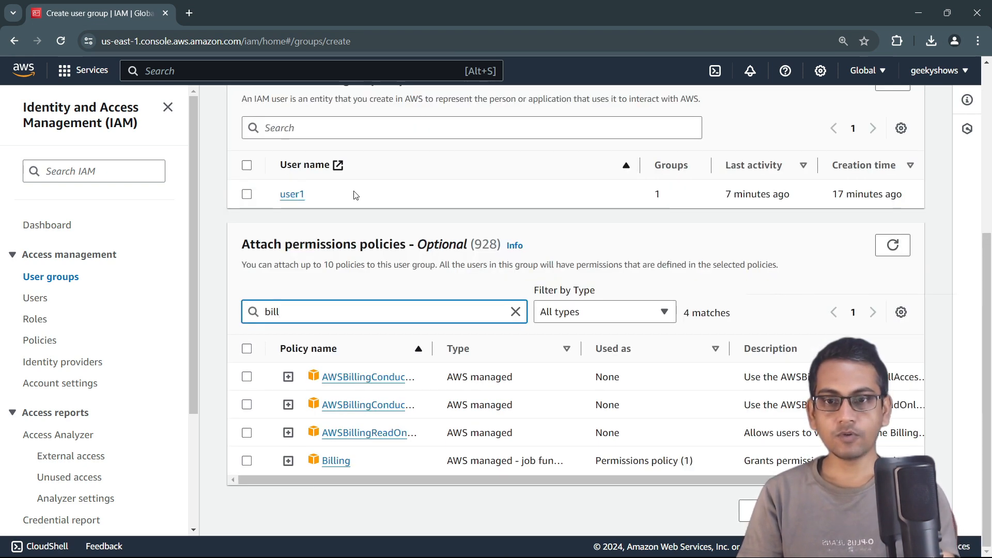
pyautogui.click(248, 460)
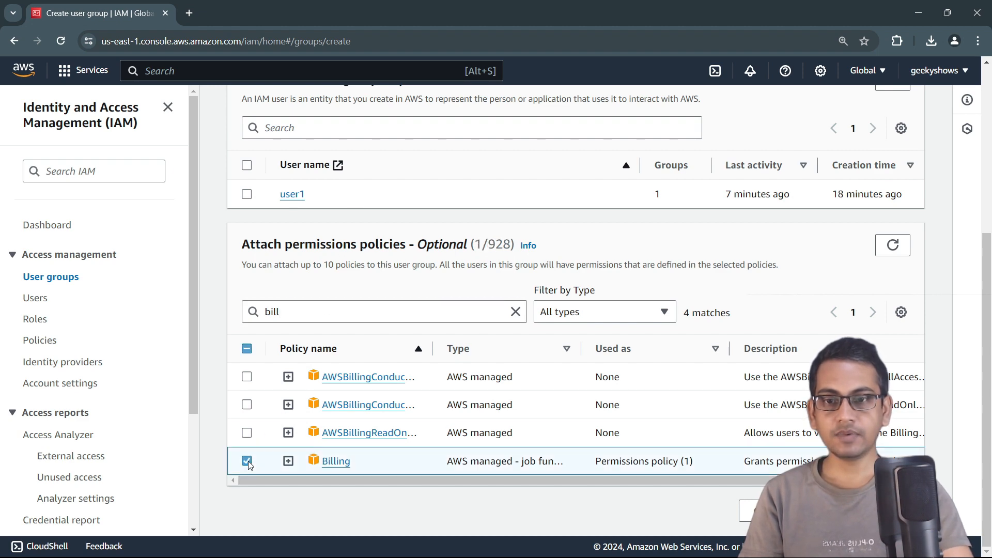
pyautogui.scroll(5, 351, 427)
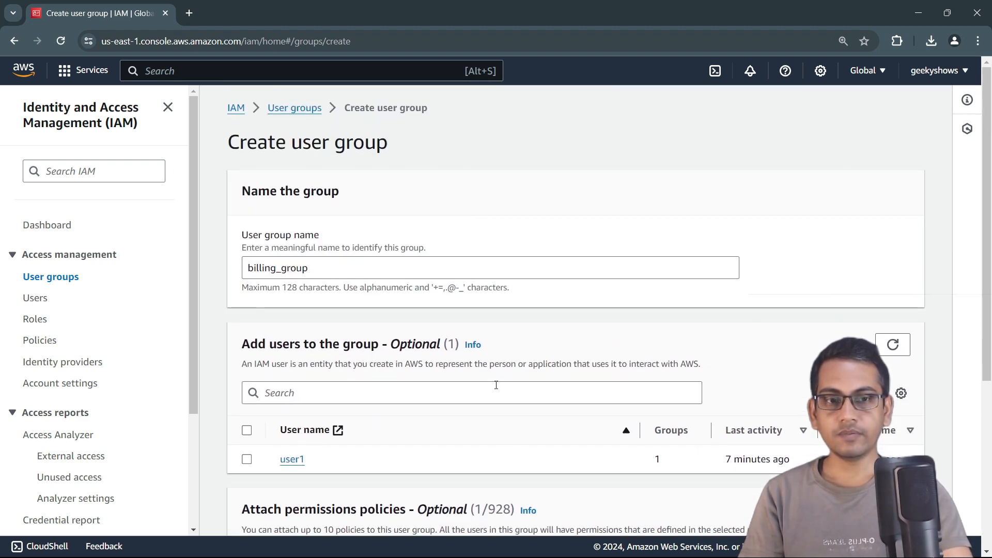
pyautogui.scroll(-5, 383, 311)
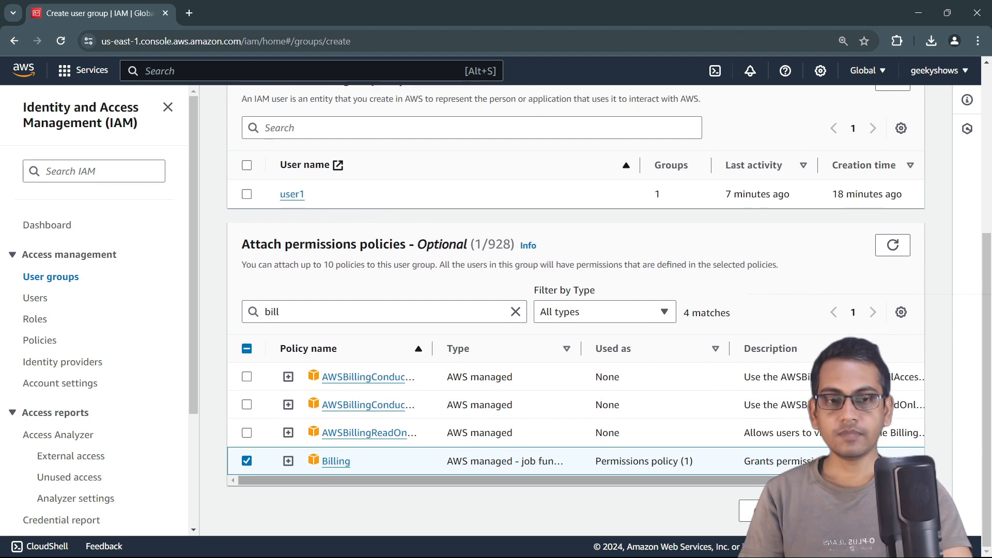
pyautogui.click(862, 511)
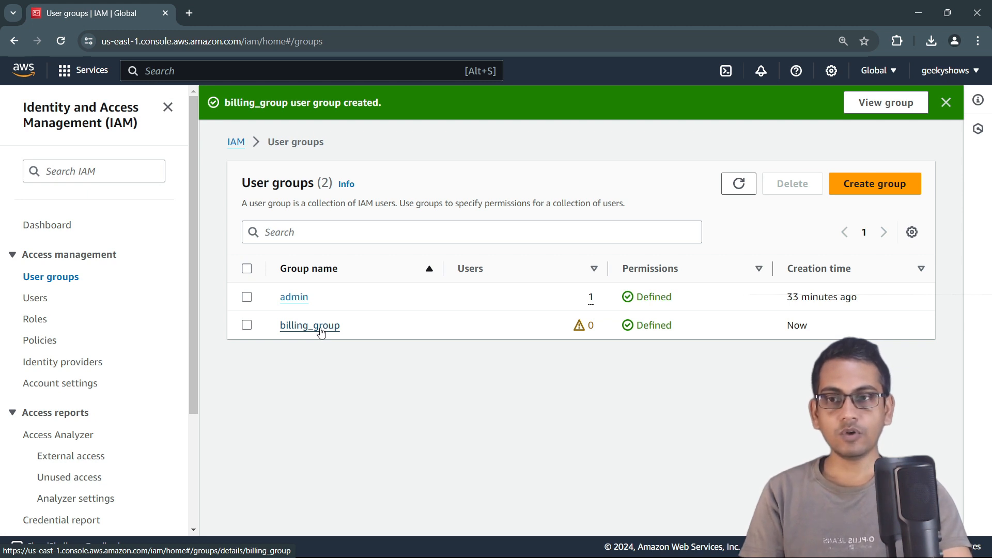
pyautogui.click(41, 299)
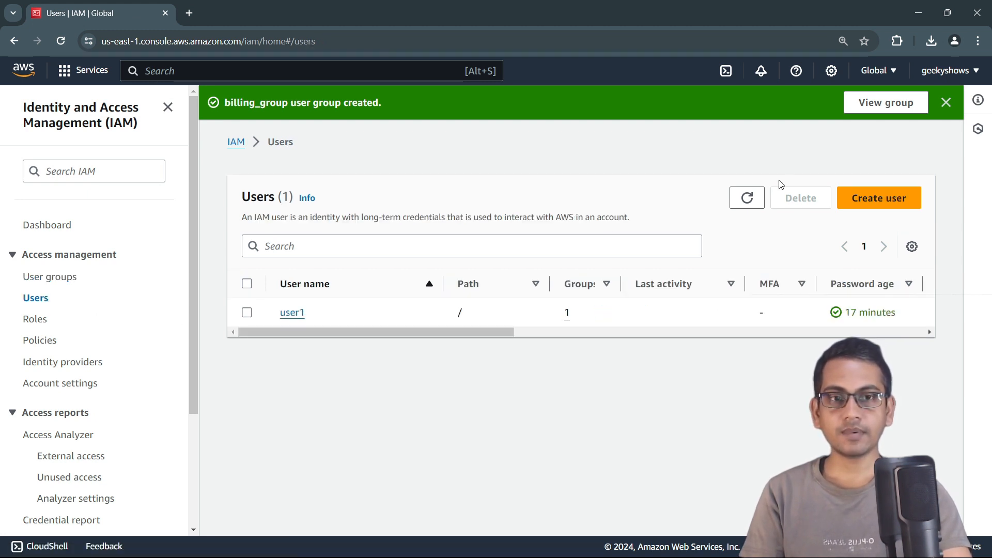
pyautogui.click(858, 204)
# - Name the new user user2 and add it to billing_group on the permissions step
pyautogui.click(355, 262)
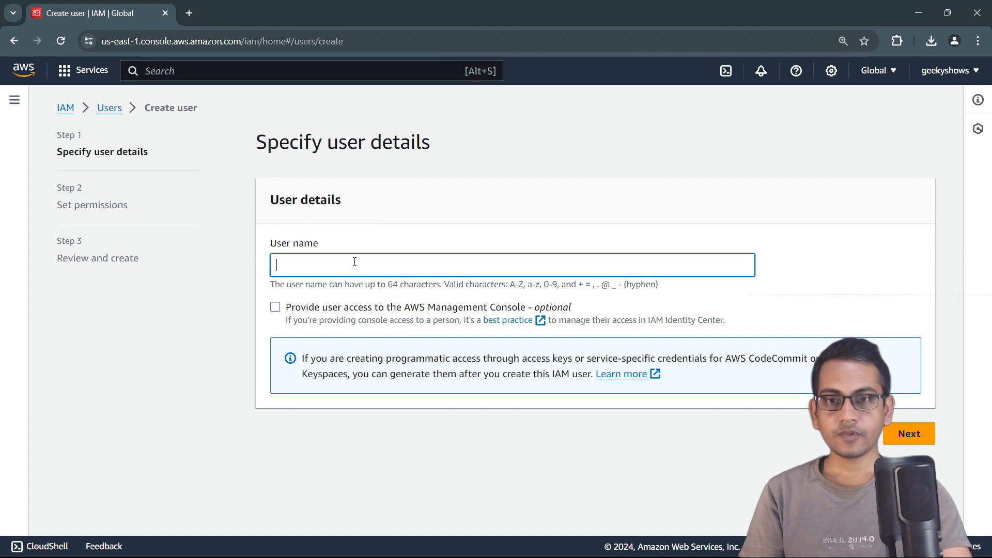
pyautogui.write('user2')
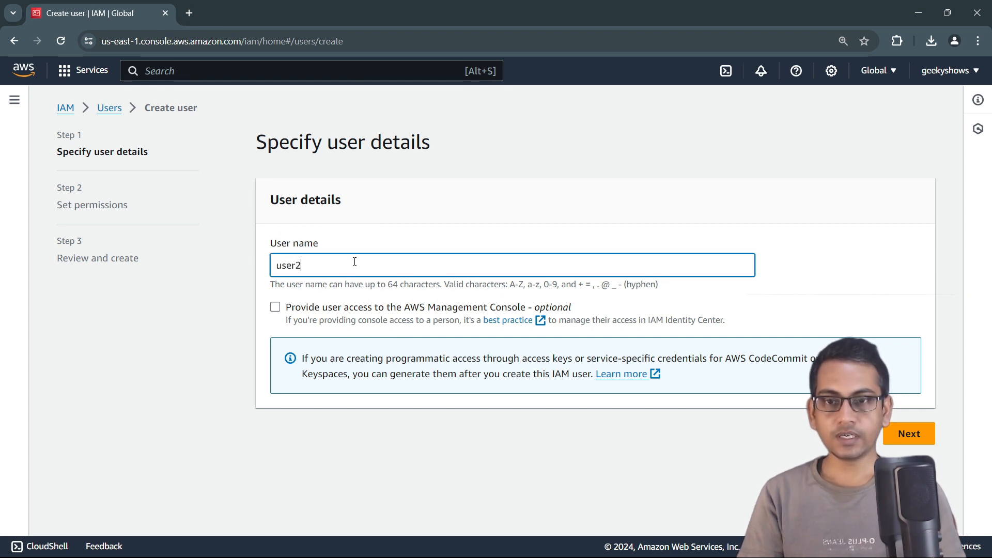
pyautogui.click(910, 434)
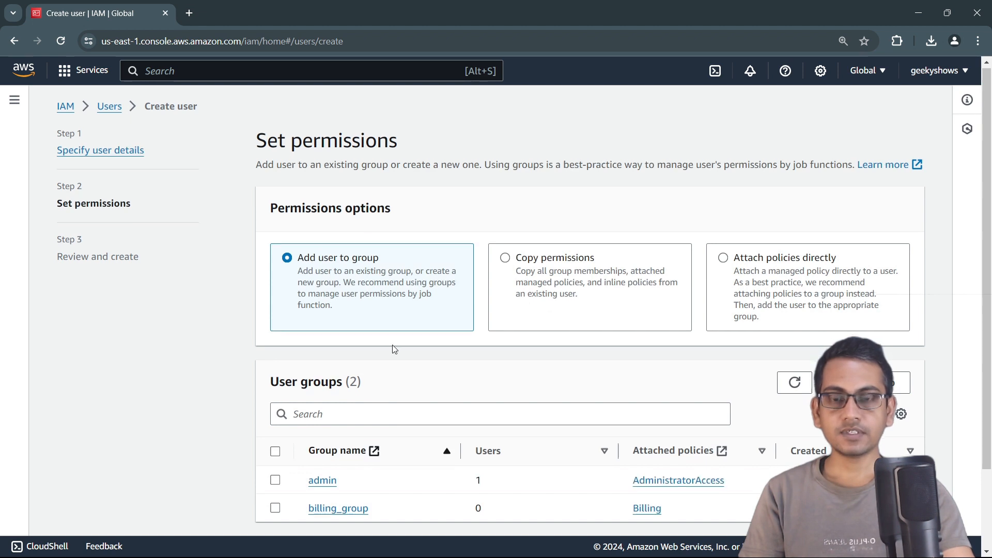
pyautogui.scroll(-2, 403, 347)
pyautogui.click(275, 412)
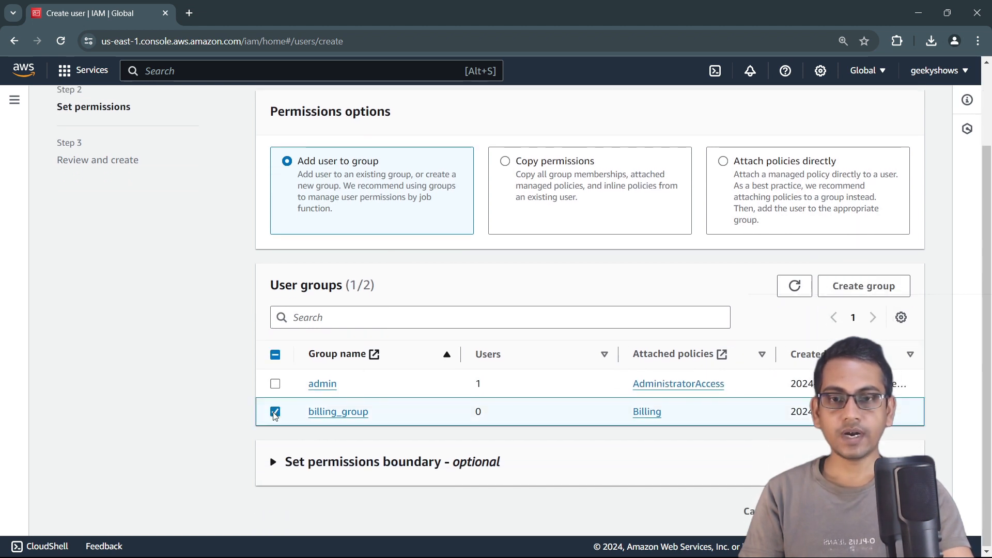
pyautogui.scroll(3, 355, 339)
pyautogui.scroll(-2, 327, 261)
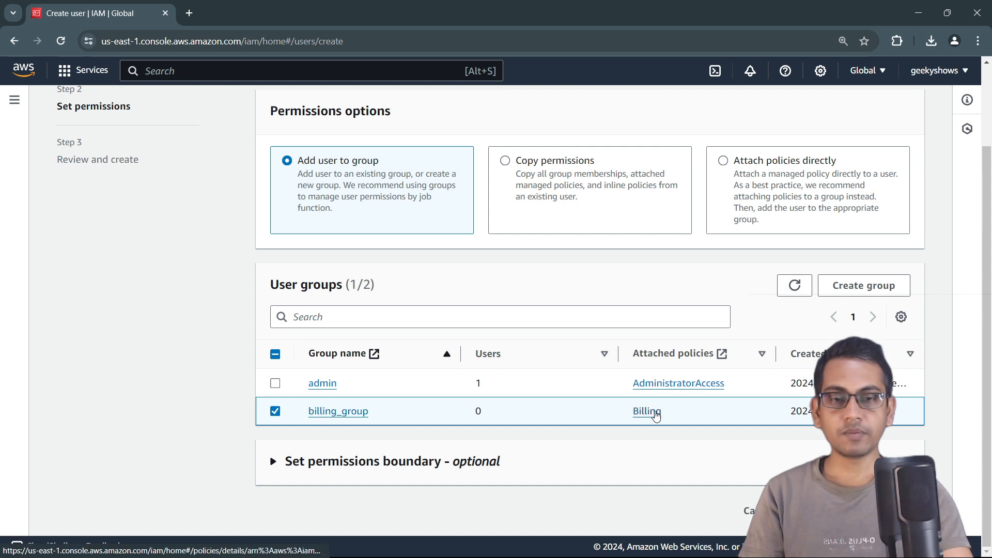
pyautogui.scroll(2, 408, 408)
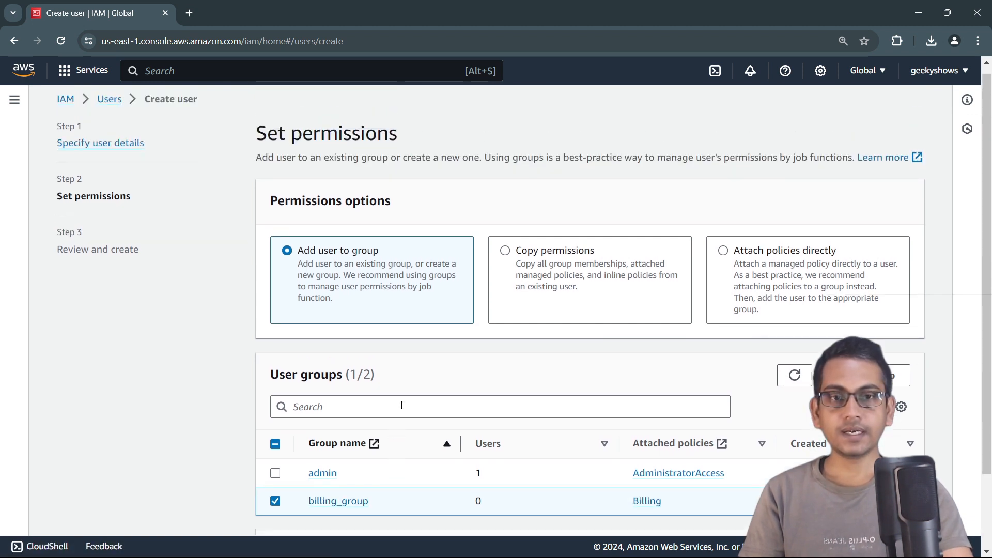
pyautogui.click(724, 259)
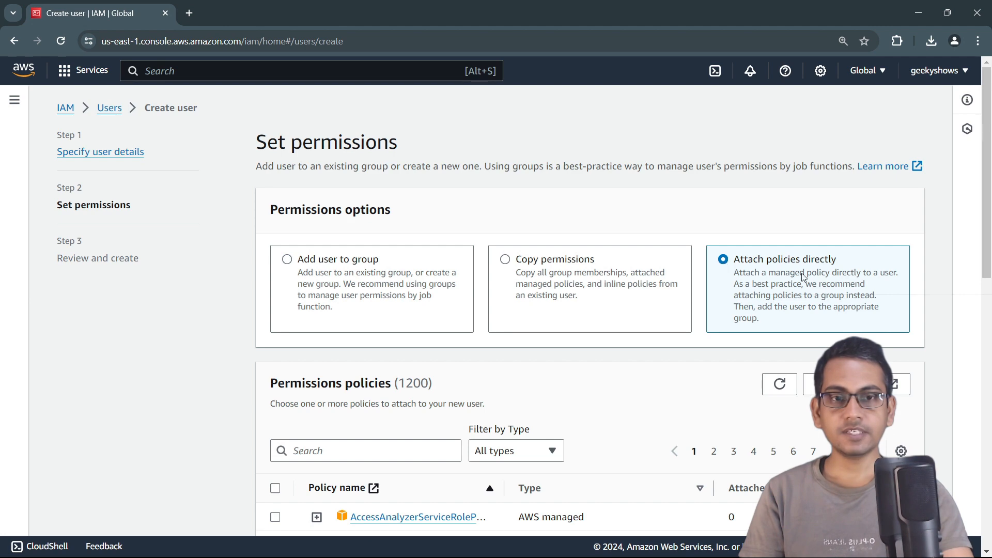
pyautogui.scroll(-4, 789, 275)
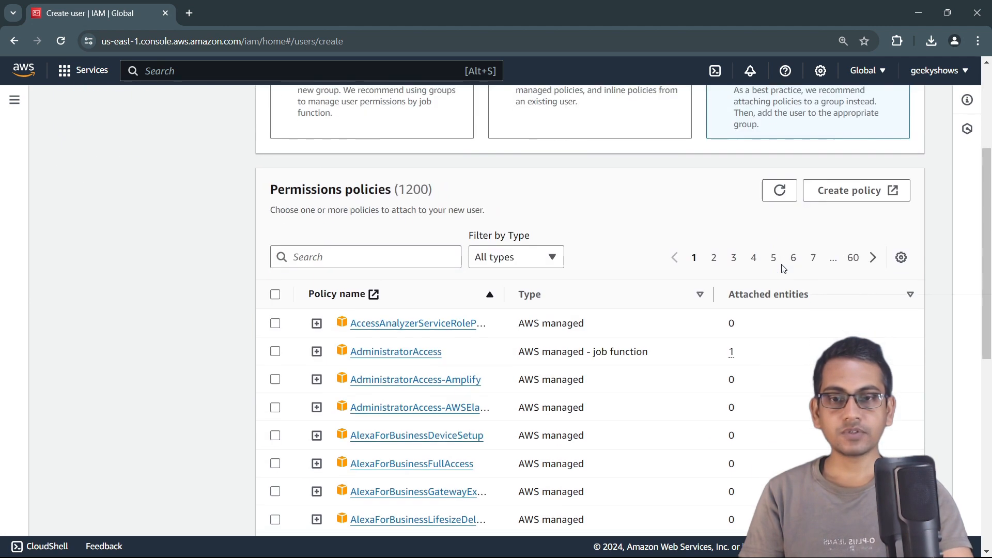
pyautogui.click(380, 250)
pyautogui.write('bill')
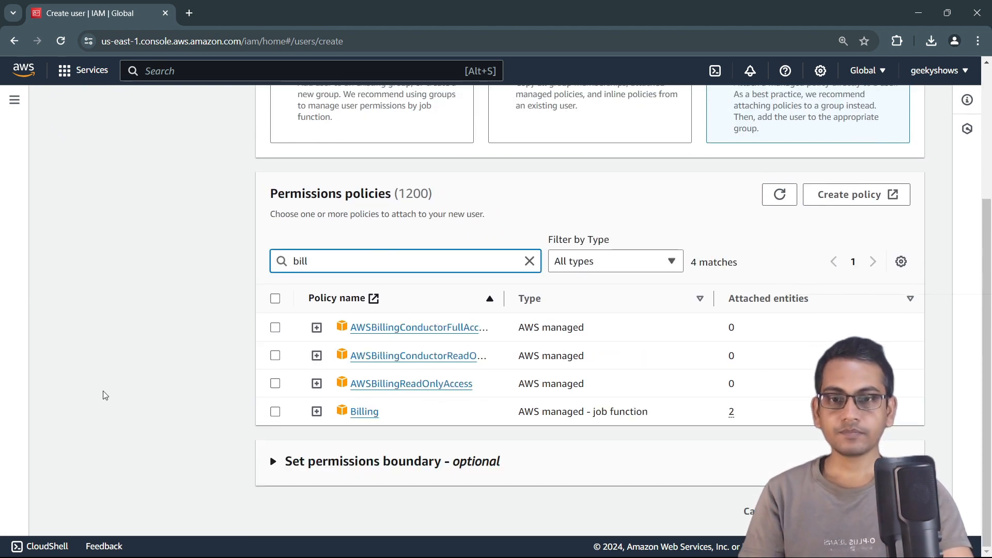
pyautogui.click(275, 412)
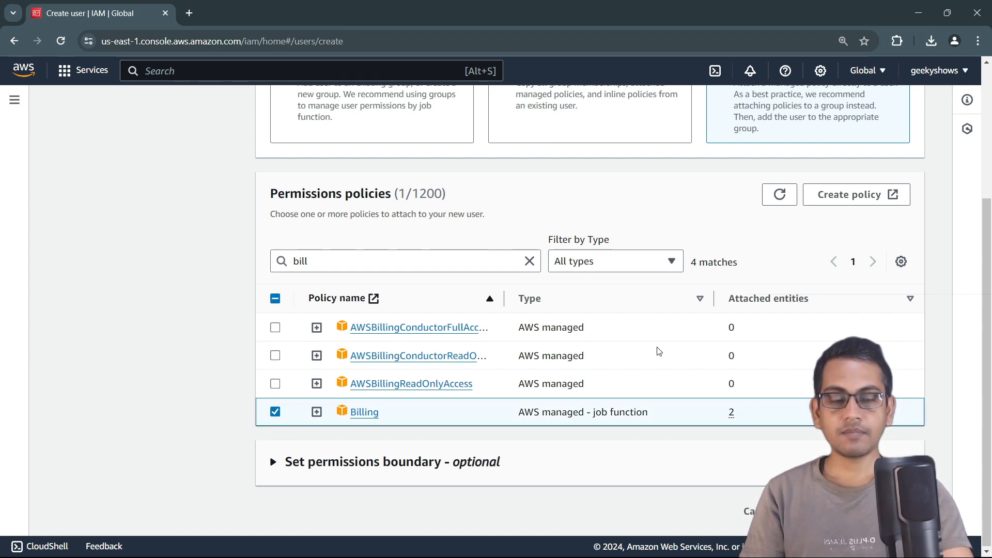
pyautogui.scroll(3, 660, 352)
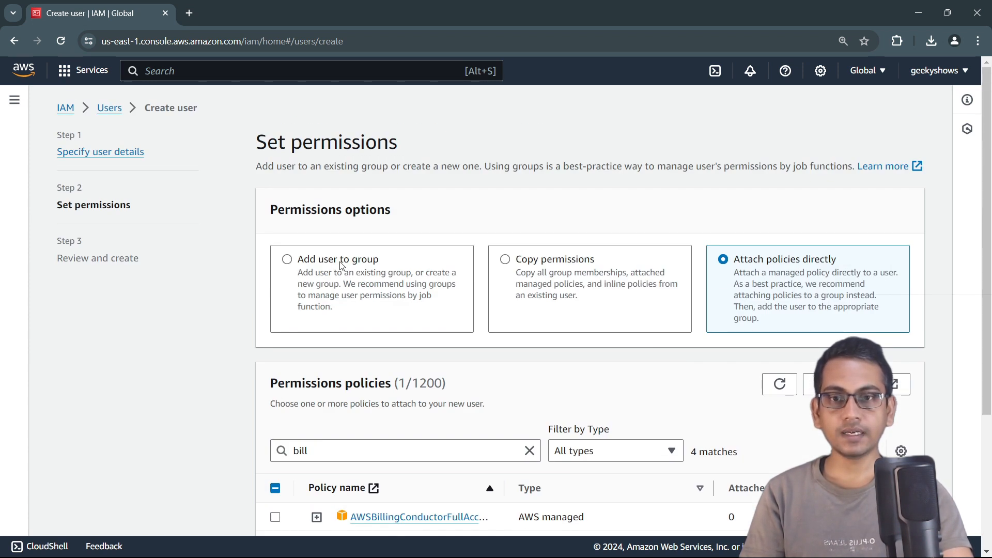
pyautogui.click(320, 261)
pyautogui.scroll(-2, 365, 272)
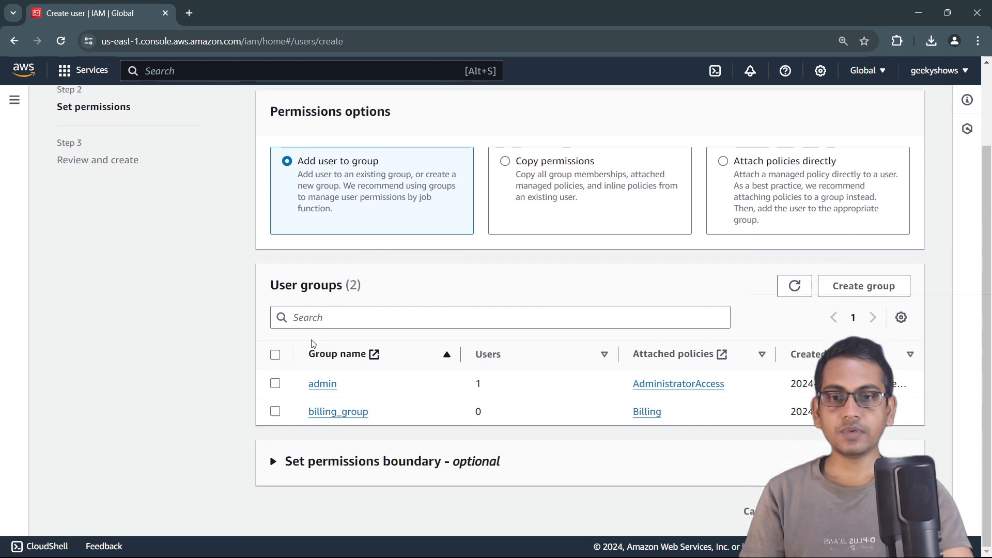
pyautogui.click(276, 412)
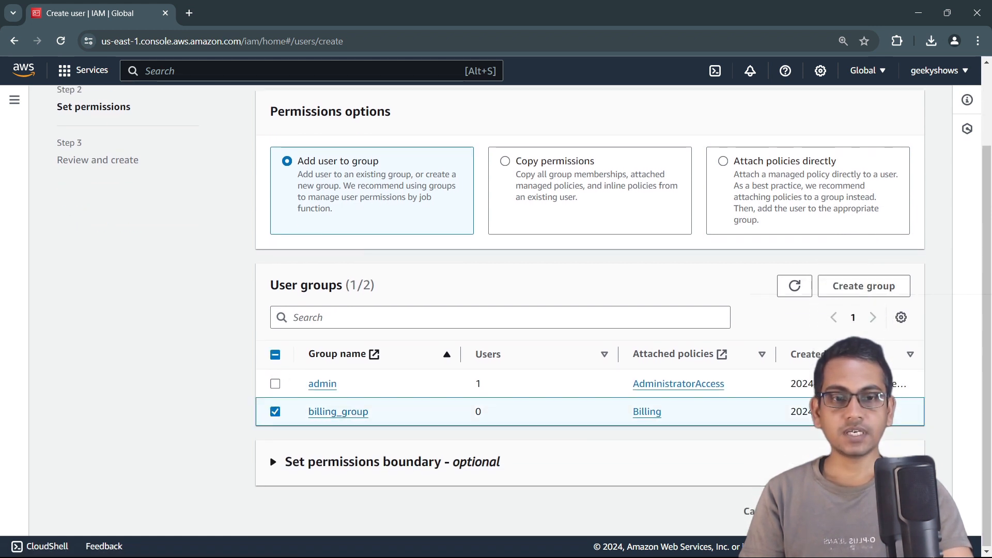
# - Review user2's name, console password type and reset requirement, then create the user
pyautogui.click(899, 511)
pyautogui.moveTo(291, 253); pyautogui.dragTo(344, 280)
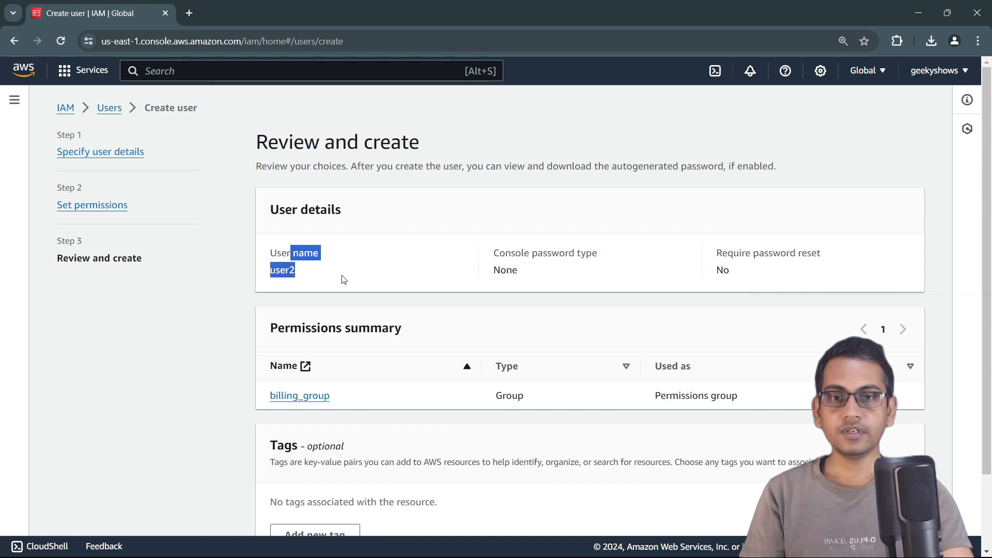
pyautogui.moveTo(514, 257); pyautogui.dragTo(519, 274)
pyautogui.moveTo(740, 253); pyautogui.dragTo(796, 275)
pyautogui.click(801, 274)
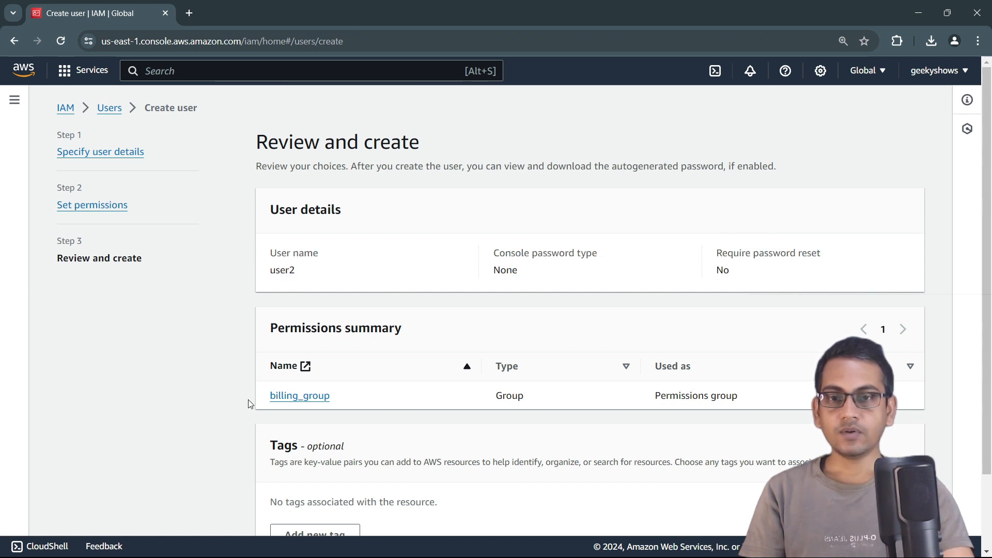
pyautogui.scroll(-2, 417, 409)
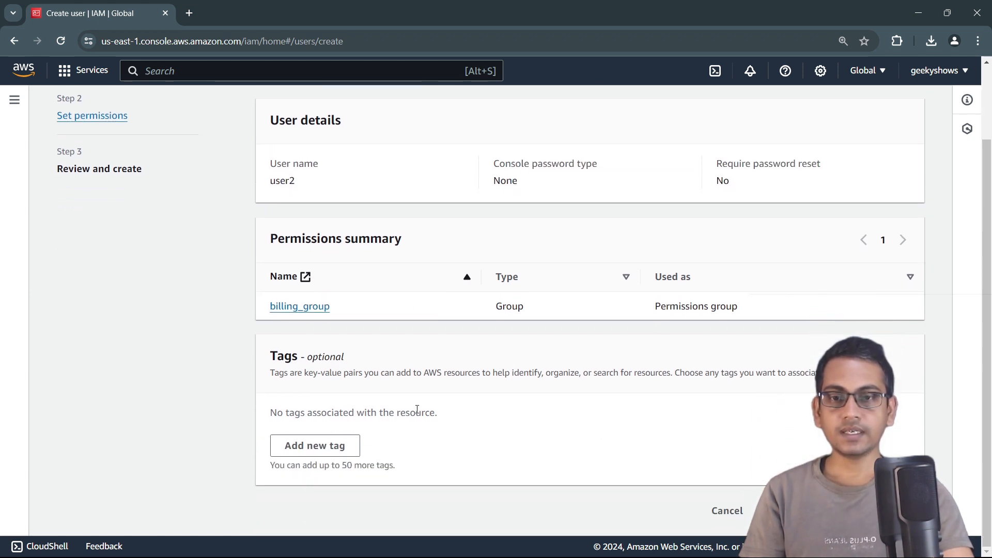
pyautogui.click(879, 511)
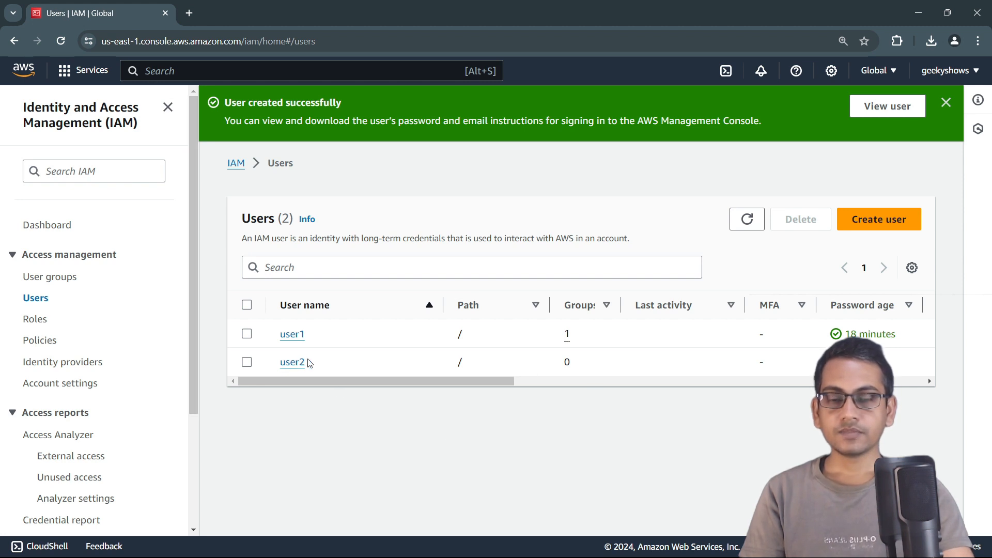
# - Check billing_group in User groups, prepare the console sign-in in the other browser, and open user2's details
pyautogui.click(58, 275)
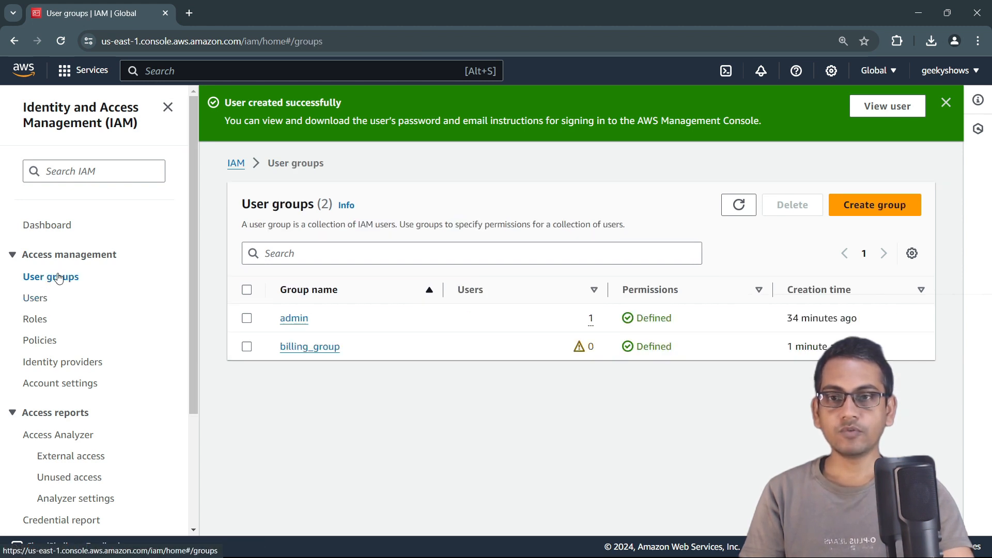
pyautogui.click(43, 305)
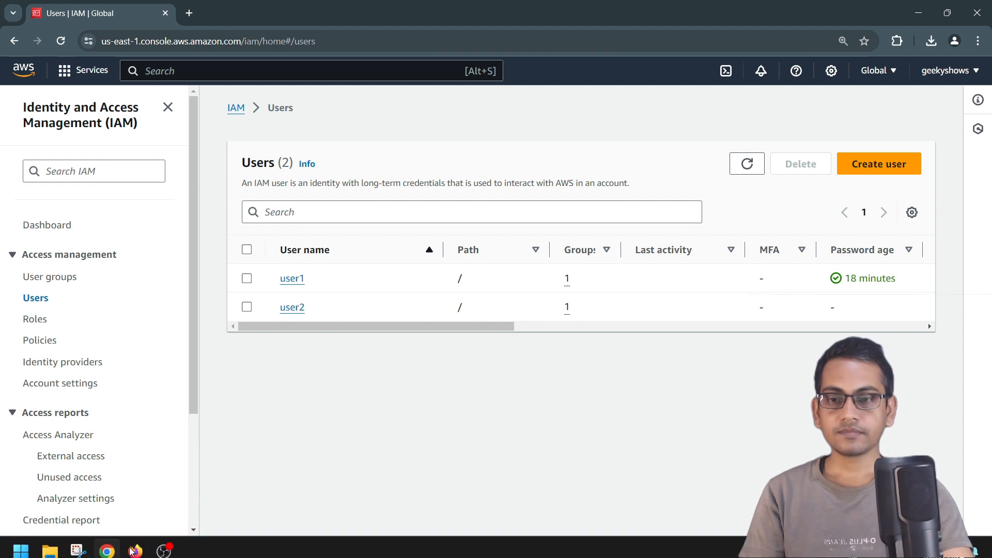
pyautogui.click(132, 552)
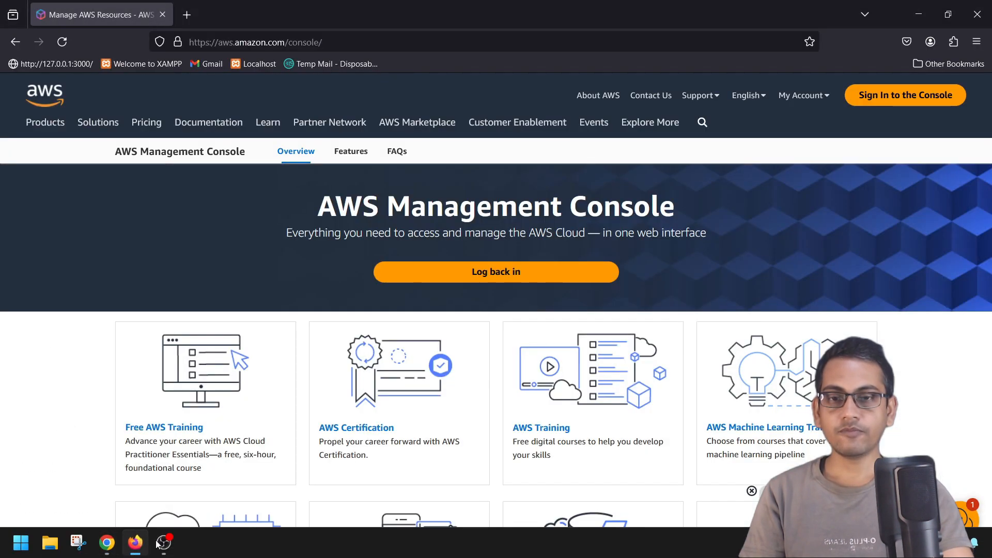
pyautogui.click(852, 97)
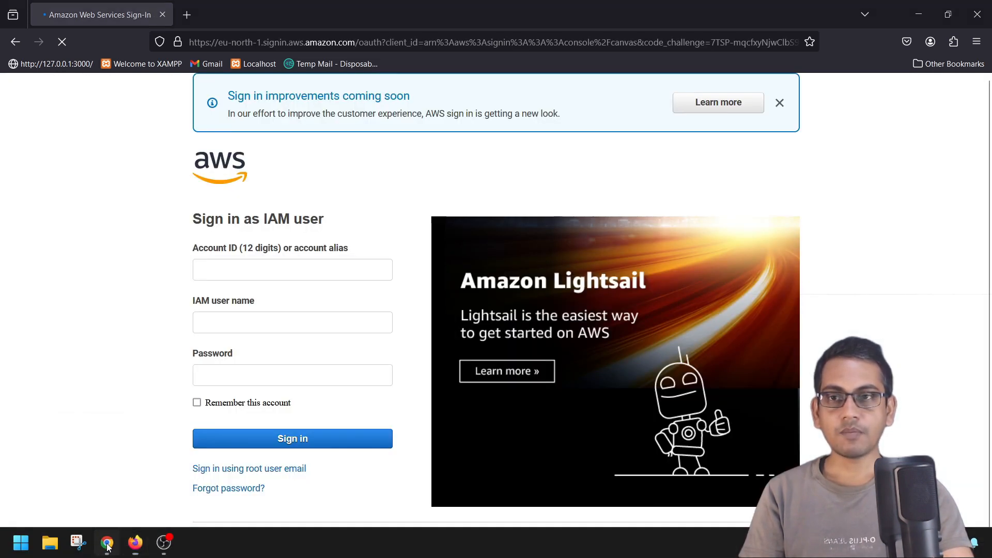
pyautogui.click(107, 547)
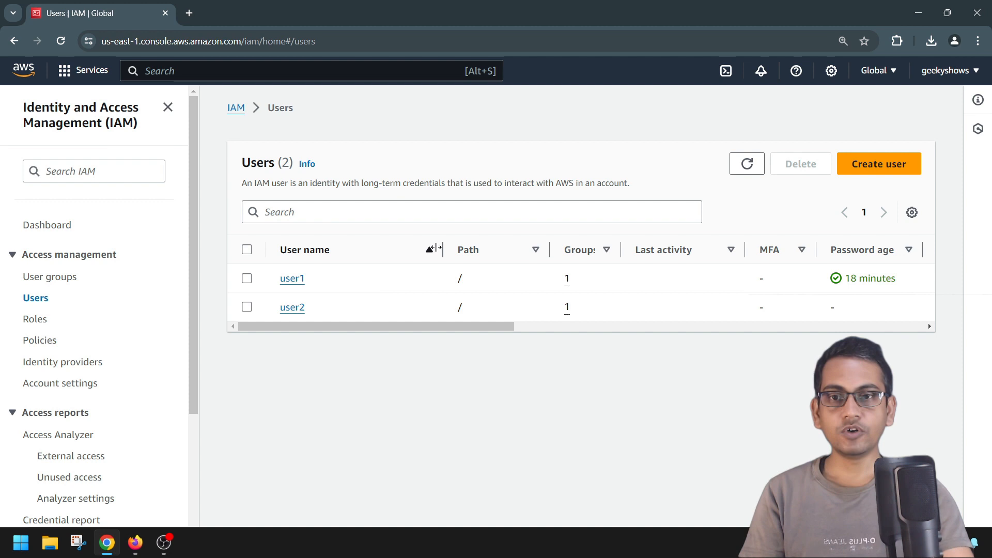
pyautogui.click(292, 307)
pyautogui.scroll(-3, 463, 234)
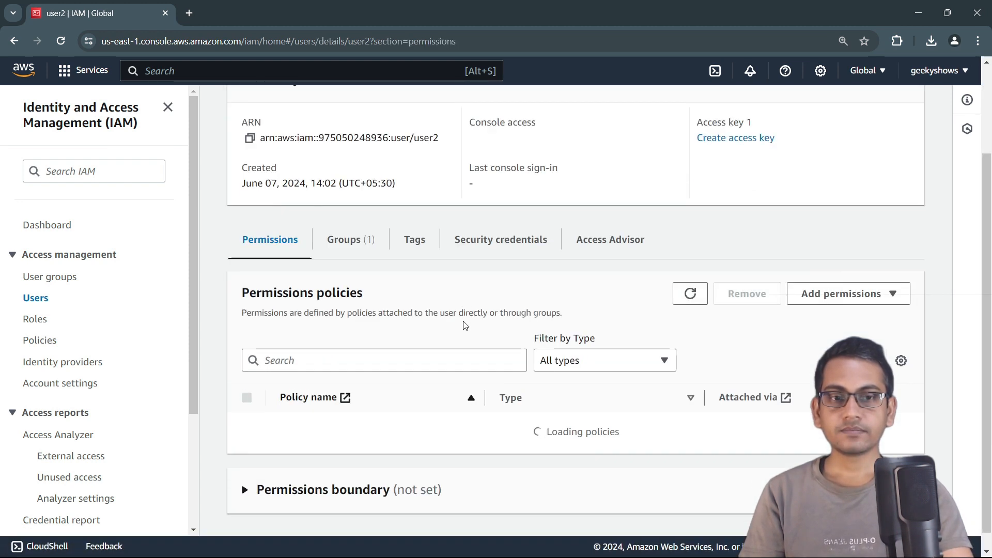
# - Enable console access for user2 under Security credentials with a pasted custom password, downloading the credentials
pyautogui.click(501, 223)
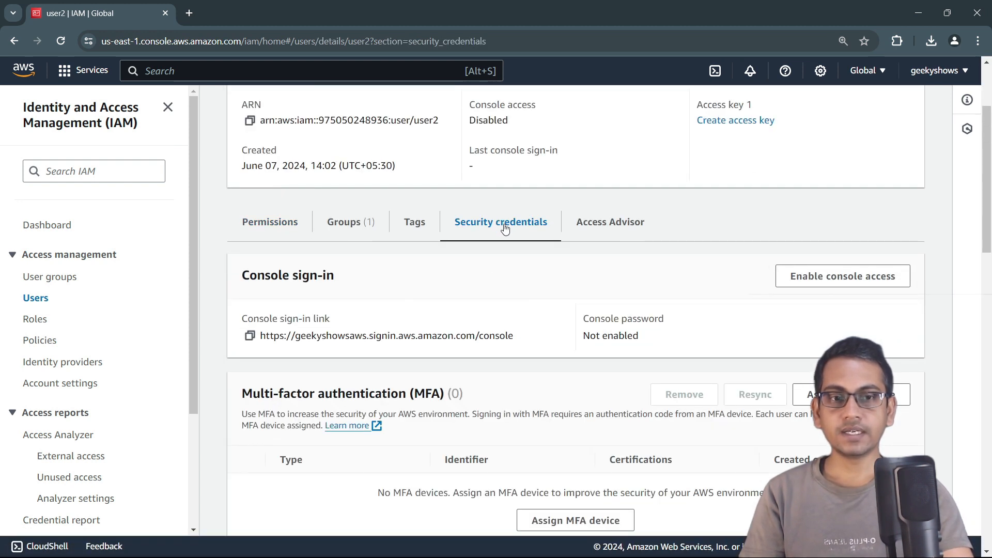
pyautogui.click(847, 278)
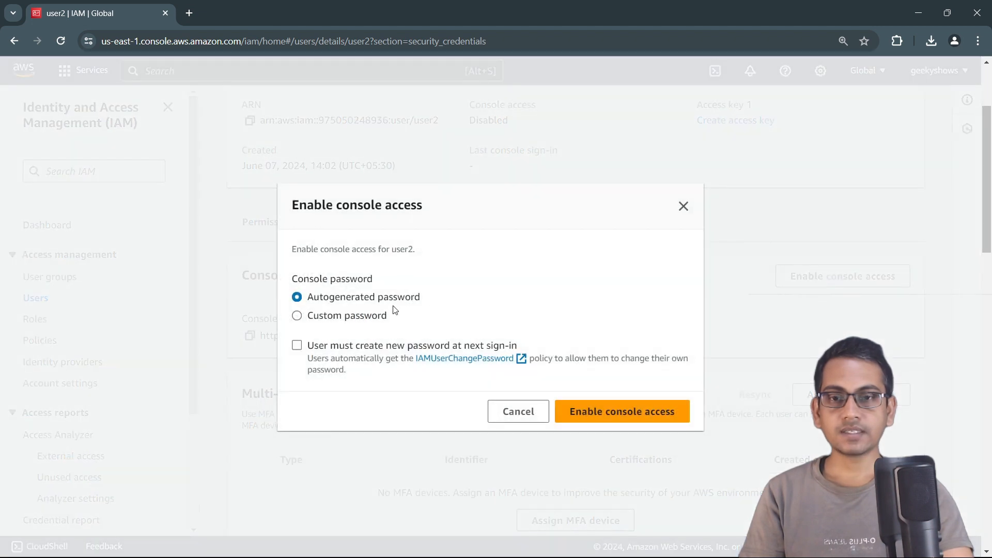
pyautogui.click(297, 316)
pyautogui.click(365, 283)
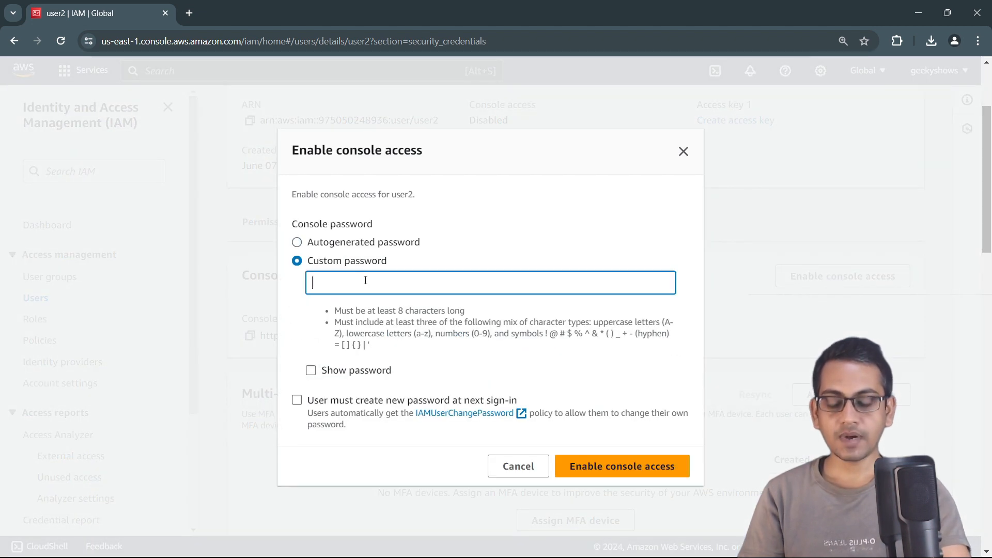
pyautogui.press('BackSpace')
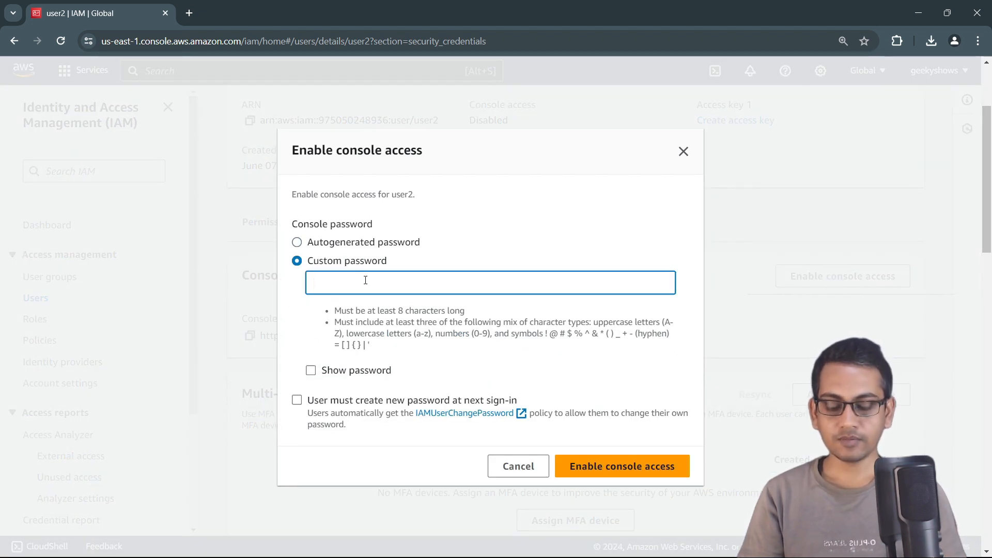
pyautogui.hotkey('ctrl', 'v')
pyautogui.click(625, 467)
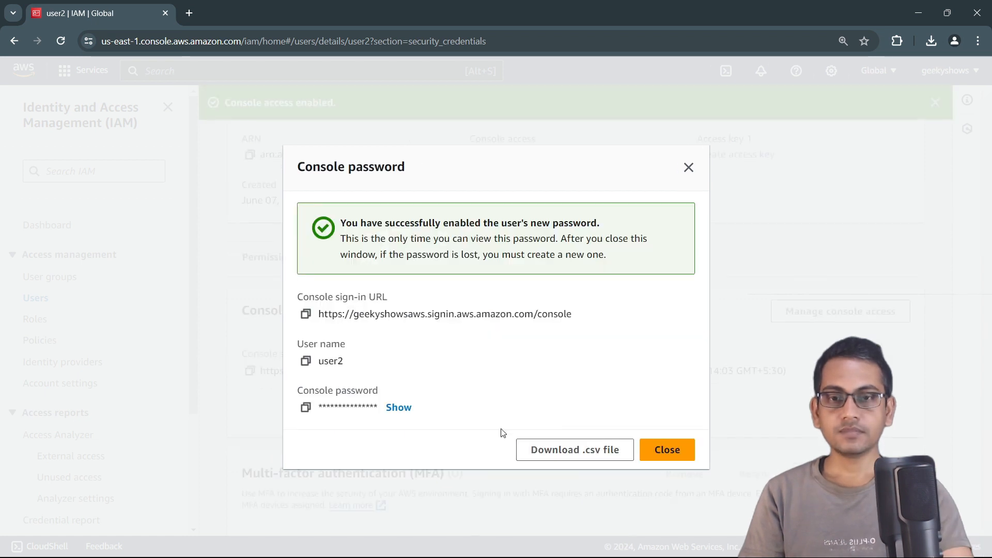
pyautogui.click(549, 454)
pyautogui.click(662, 452)
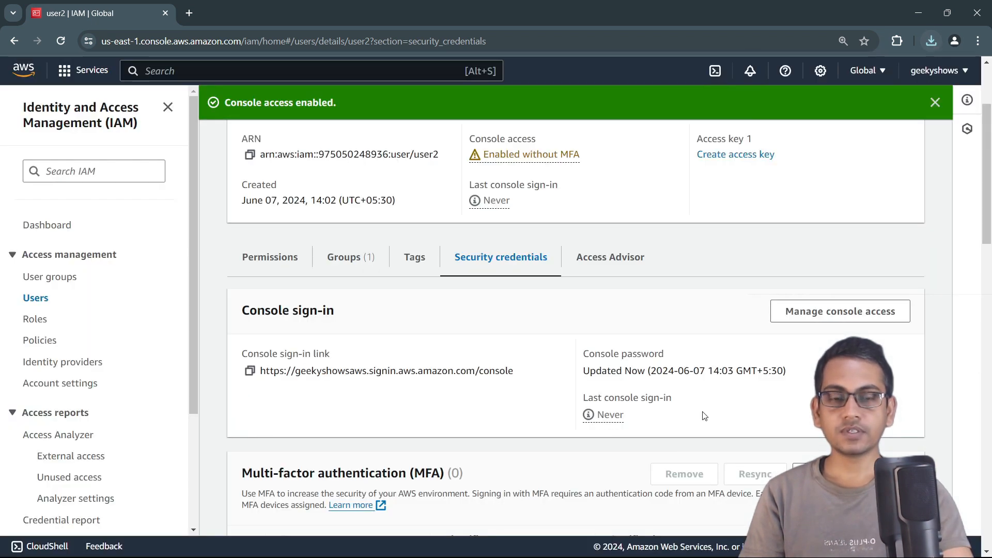
# - Go back to the IAM Dashboard showing 2 user groups and 2 users
pyautogui.scroll(3, 505, 353)
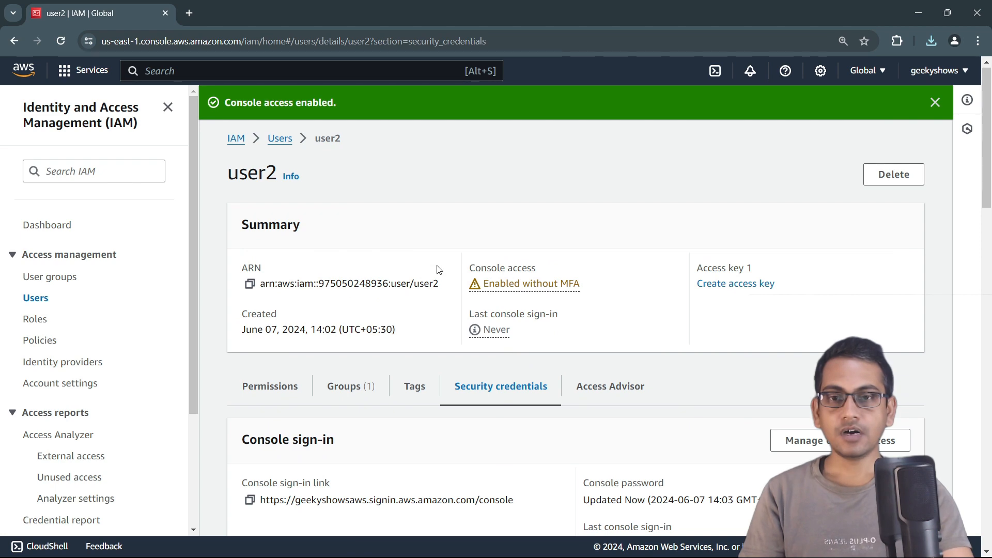
pyautogui.click(168, 107)
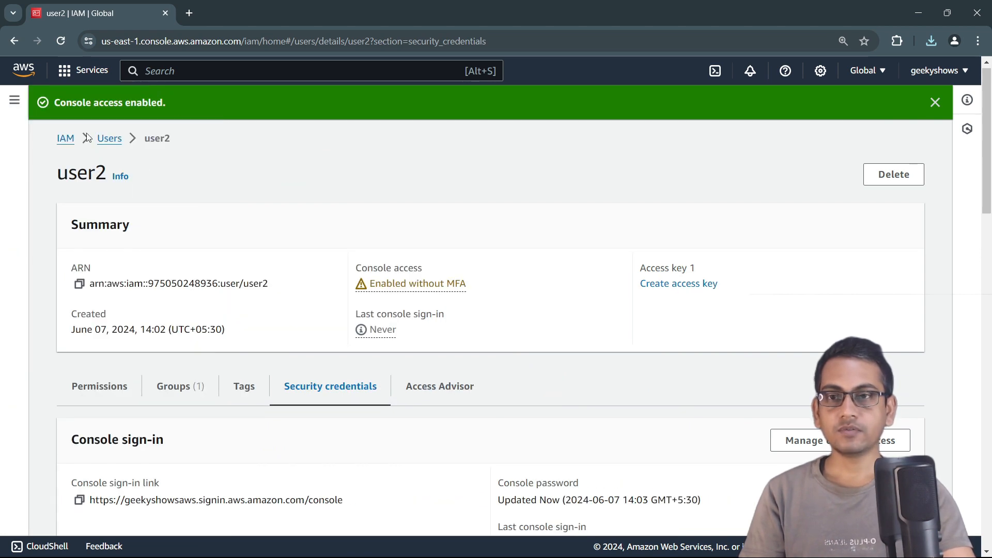
pyautogui.click(14, 100)
pyautogui.click(65, 224)
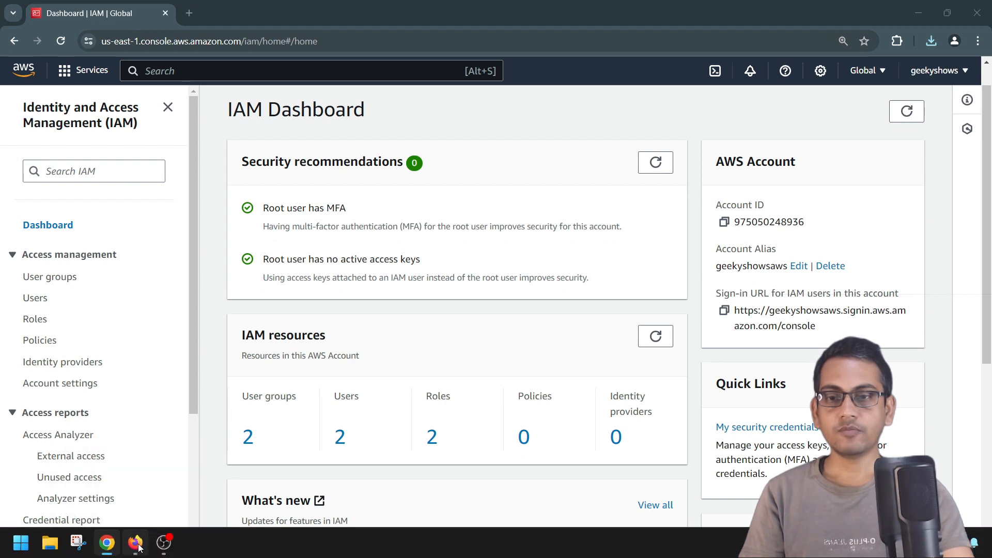
# - Sign in on the IAM user page with the account alias, user name user2 and its password
pyautogui.click(135, 542)
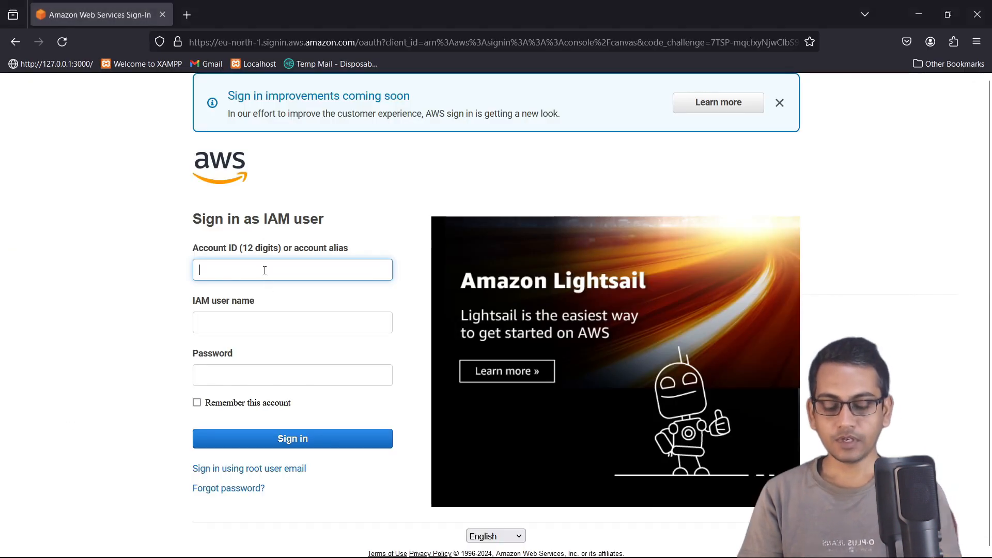
pyautogui.write('geekyshowsa')
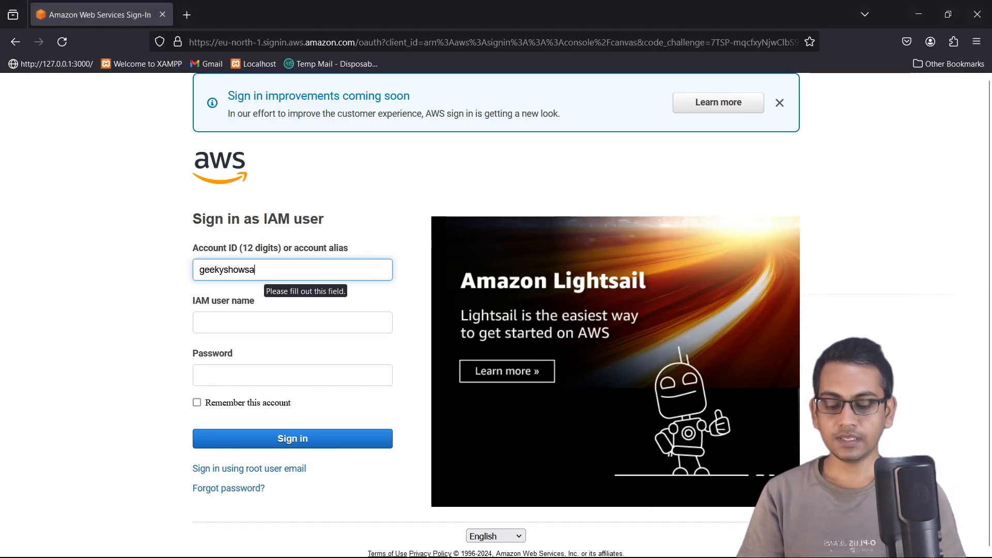
pyautogui.write('ws')
pyautogui.click(262, 315)
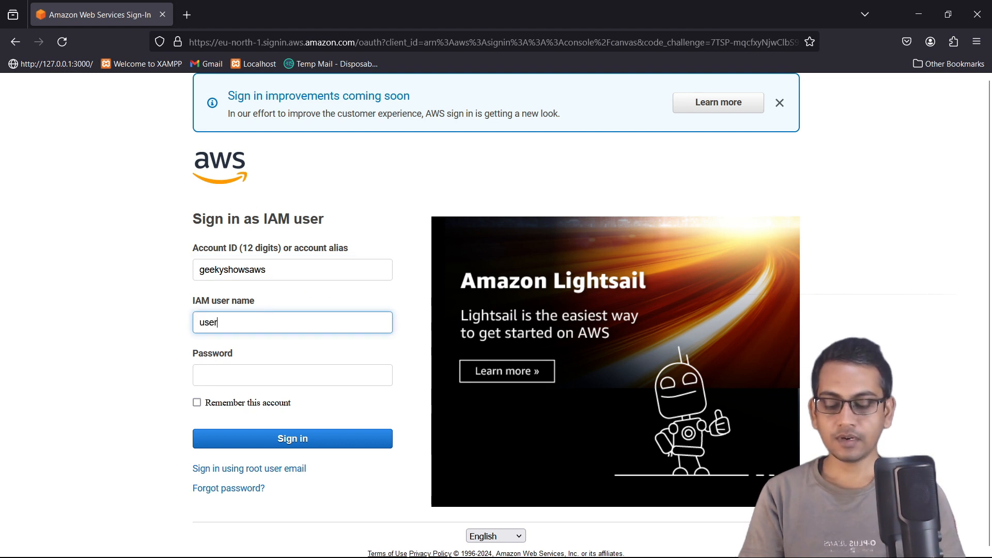
pyautogui.click(251, 372)
pyautogui.write('••')
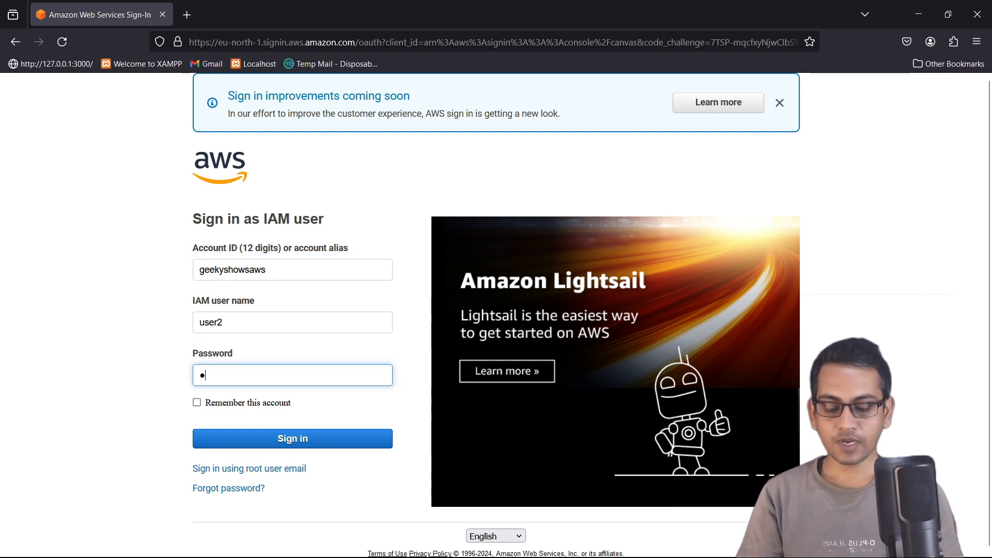
pyautogui.write('•••••••')
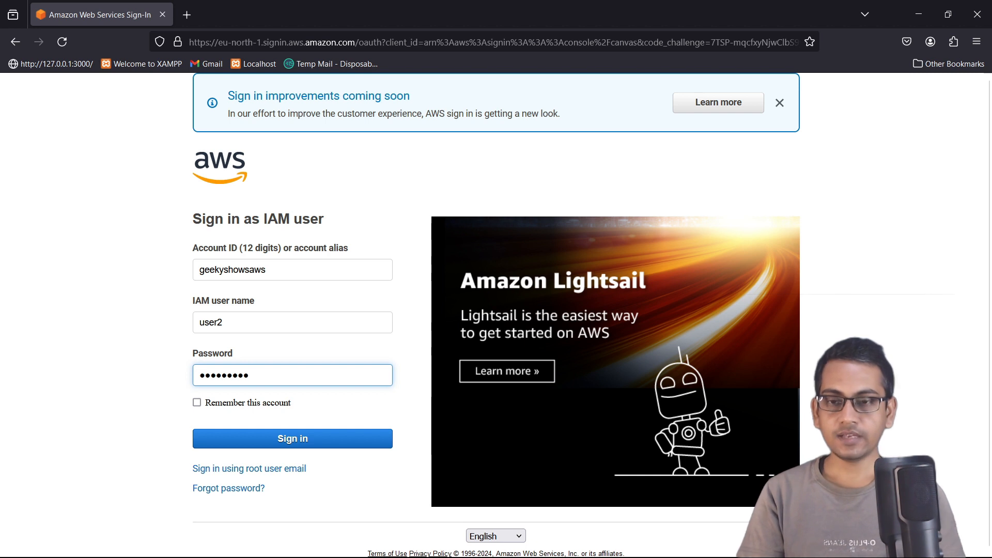
pyautogui.click(279, 438)
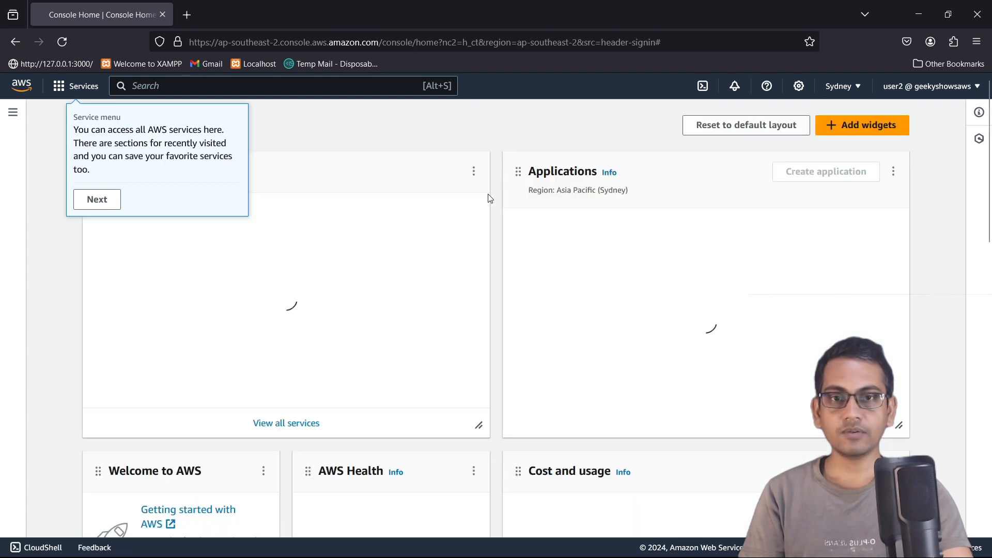
# - Dismiss the four console onboarding tips and open the recently visited Billing and Cost Management
pyautogui.click(97, 200)
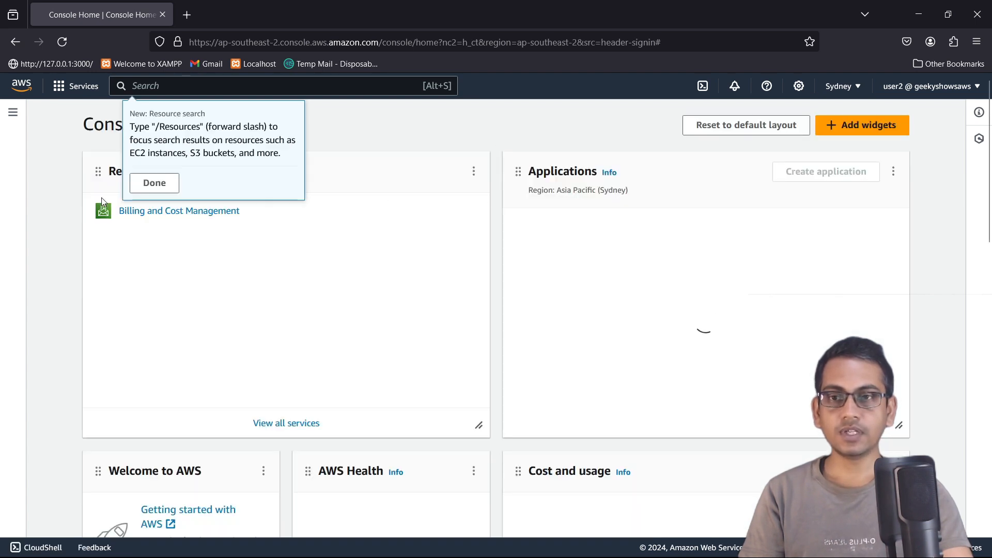
pyautogui.click(171, 190)
pyautogui.click(758, 191)
pyautogui.click(822, 231)
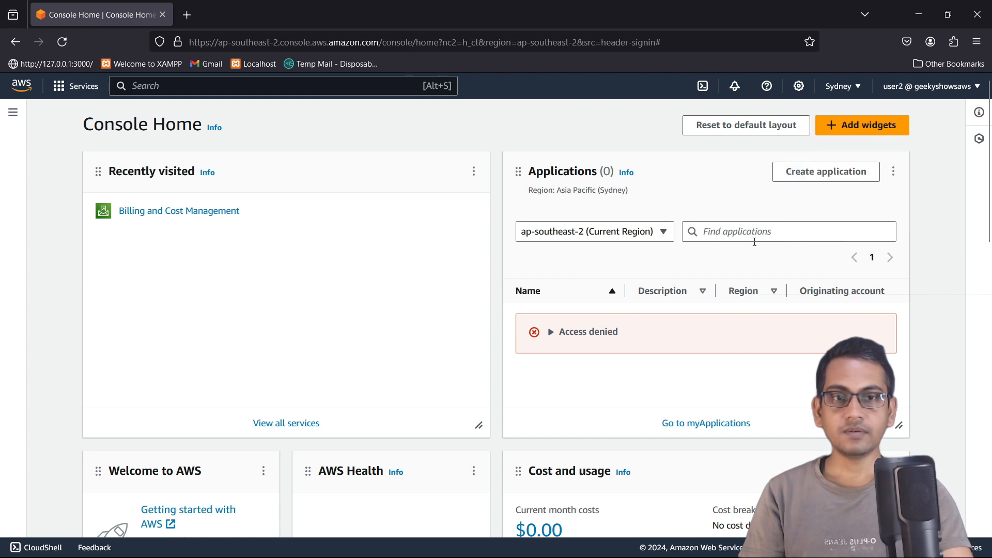
pyautogui.scroll(-5, 672, 280)
pyautogui.scroll(5, 602, 341)
pyautogui.scroll(-6, 597, 319)
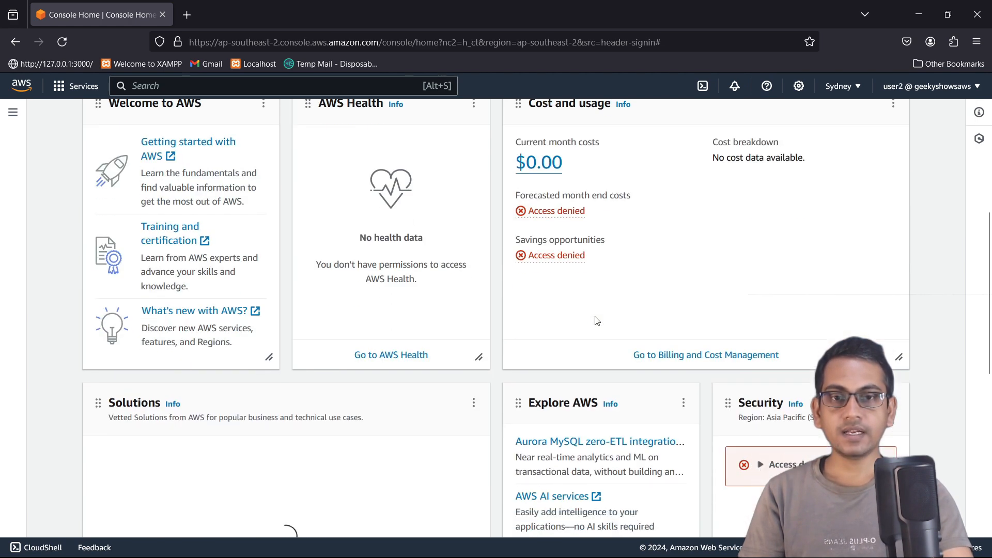
pyautogui.scroll(2, 597, 321)
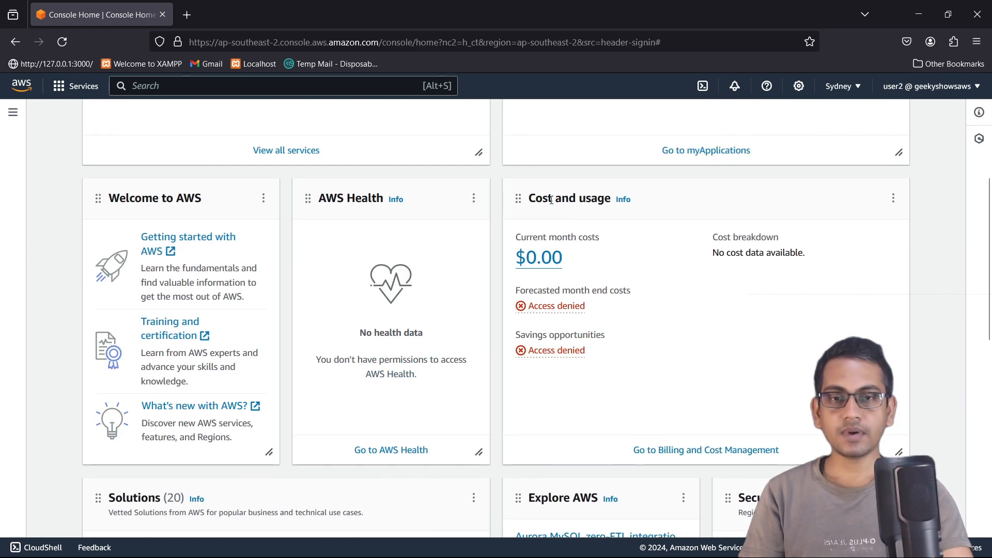
pyautogui.scroll(5, 584, 260)
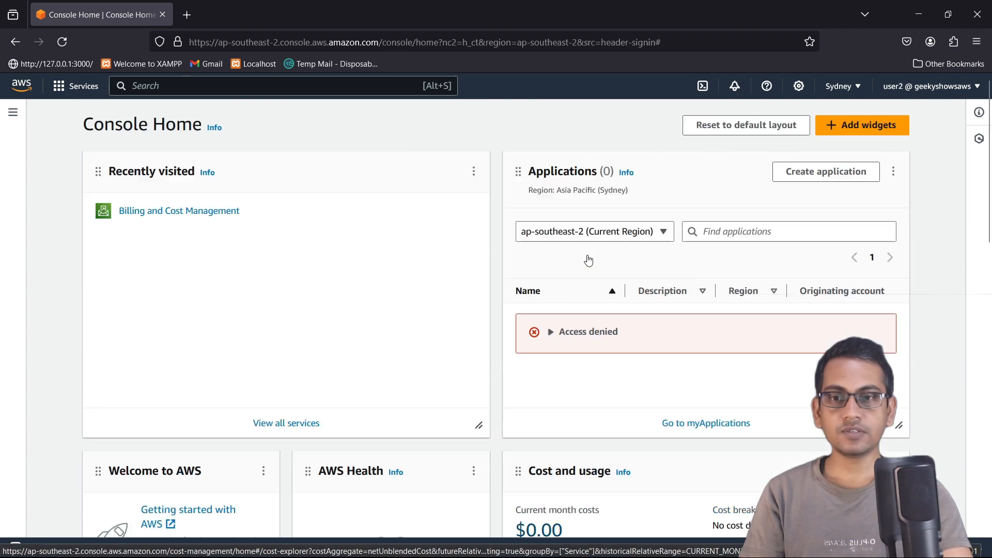
pyautogui.click(179, 216)
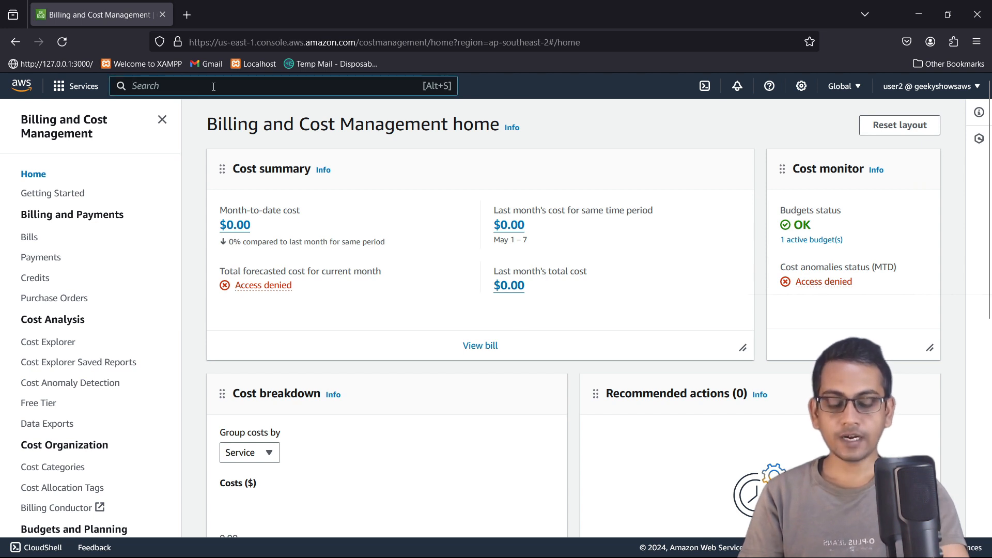
# - Open IAM to confirm its dashboard shows Access denied, then return to Billing and Cost Management
pyautogui.write('iam')
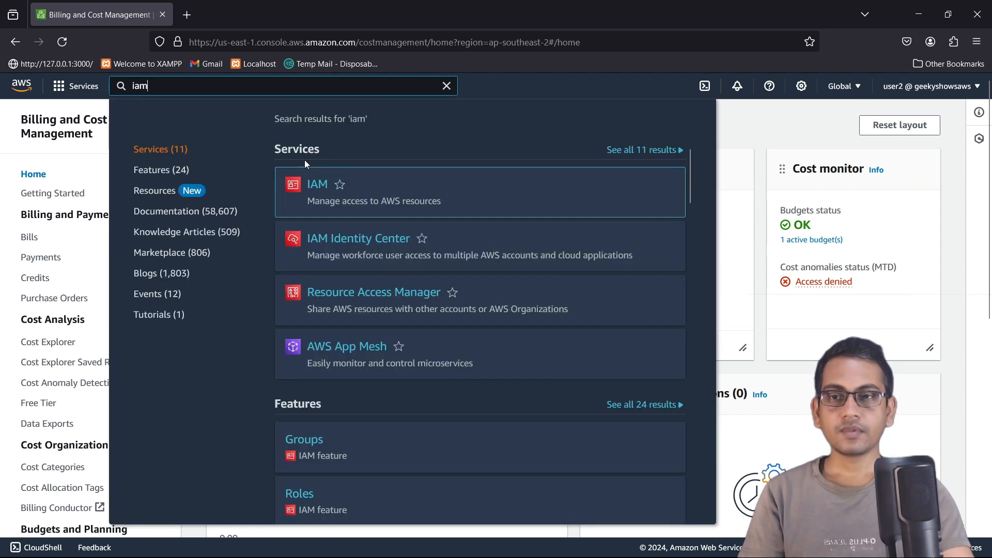
pyautogui.click(315, 185)
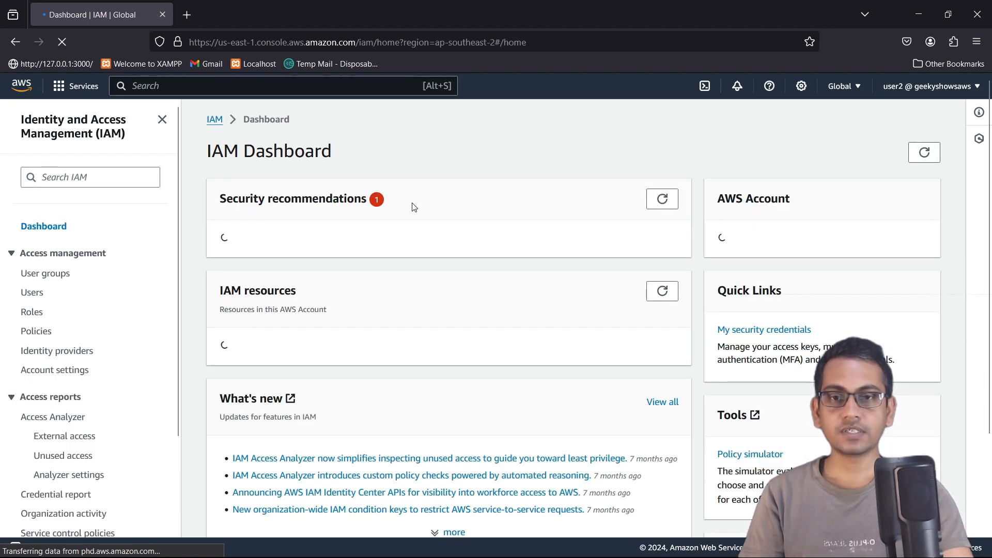
pyautogui.scroll(-5, 376, 356)
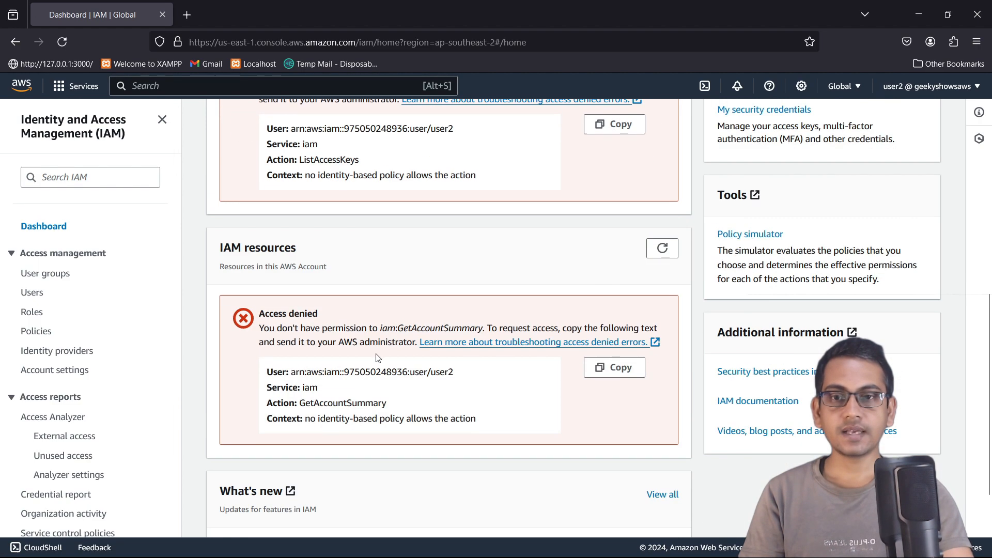
pyautogui.scroll(4, 377, 357)
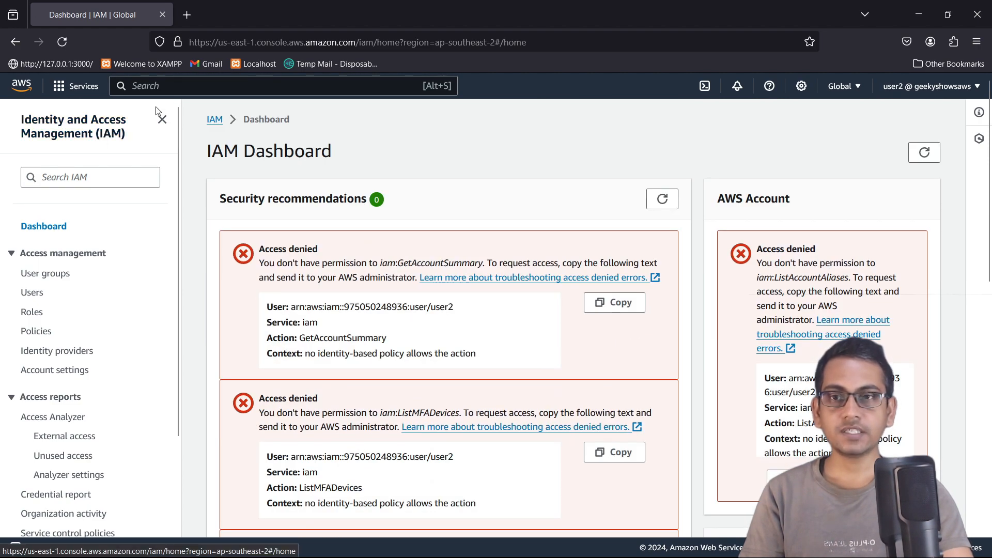
pyautogui.write('bill')
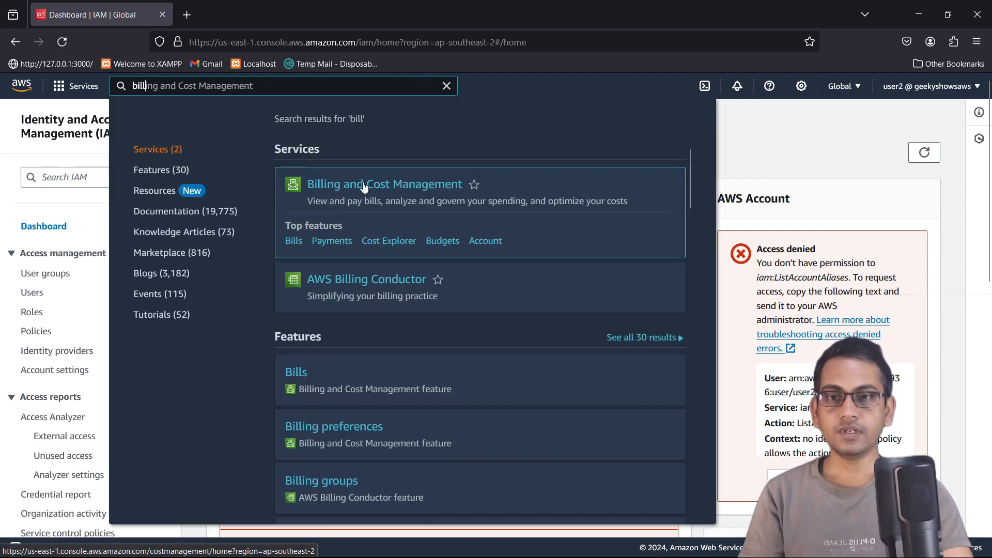
pyautogui.click(365, 185)
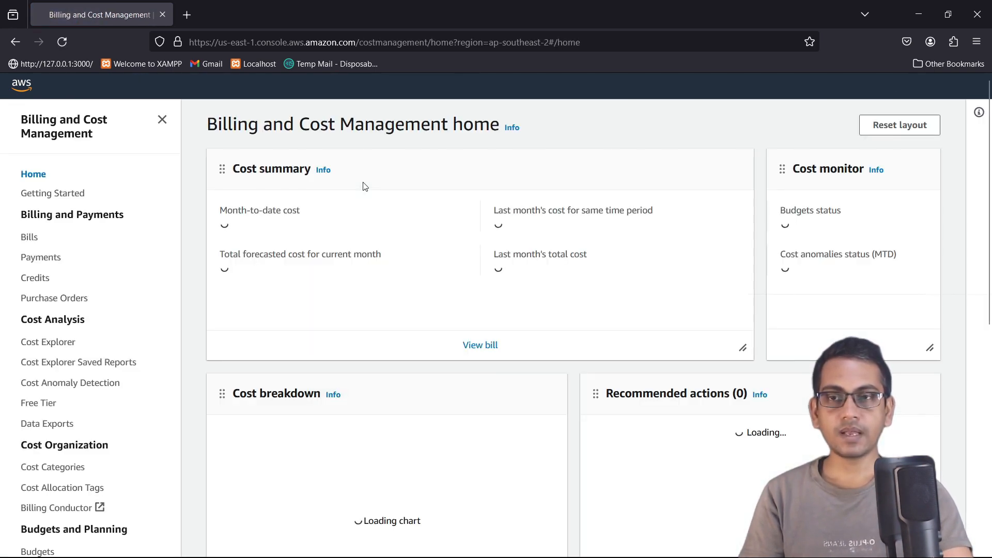
# - Open the Bills page showing the June 2024 estimated bill as Pending at $0.00
pyautogui.click(29, 236)
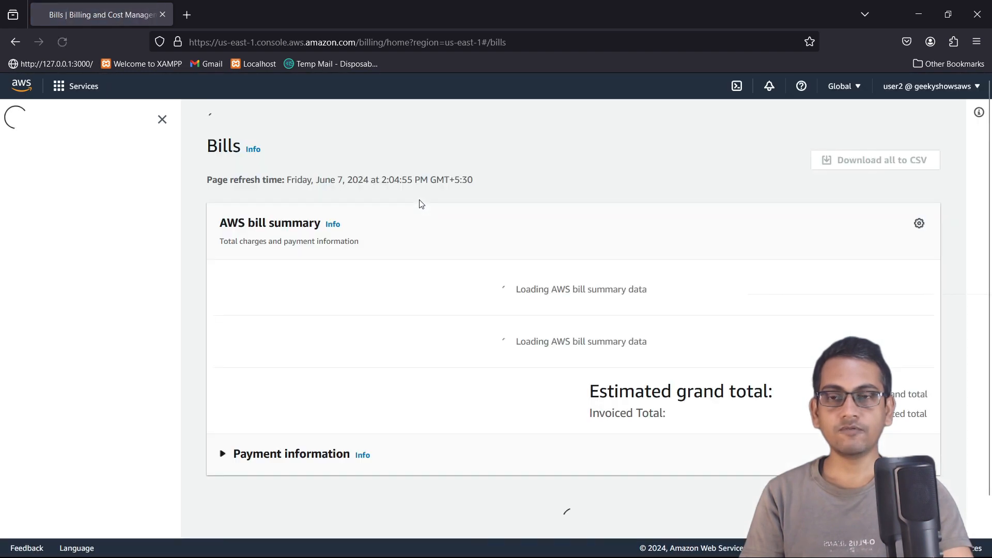
pyautogui.scroll(-8, 449, 381)
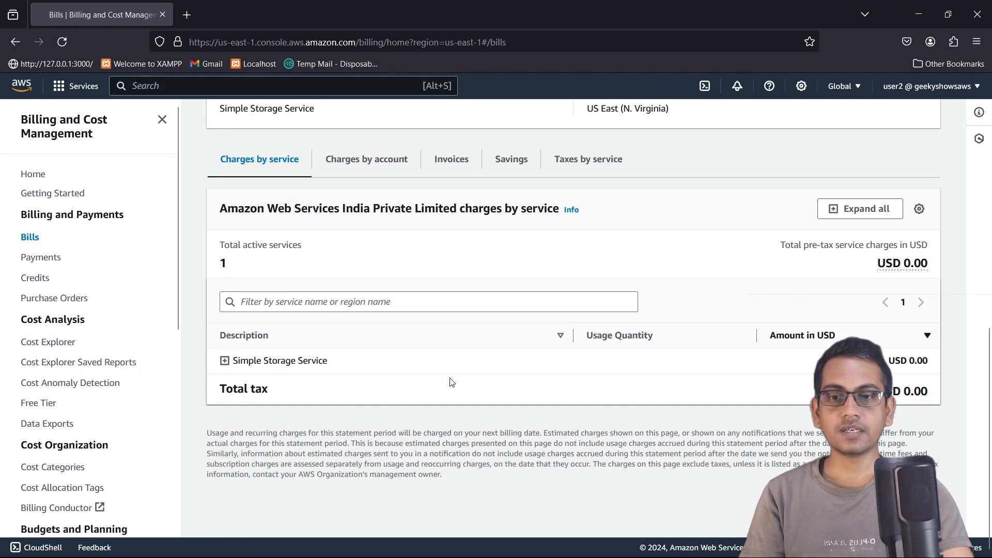
pyautogui.scroll(8, 453, 383)
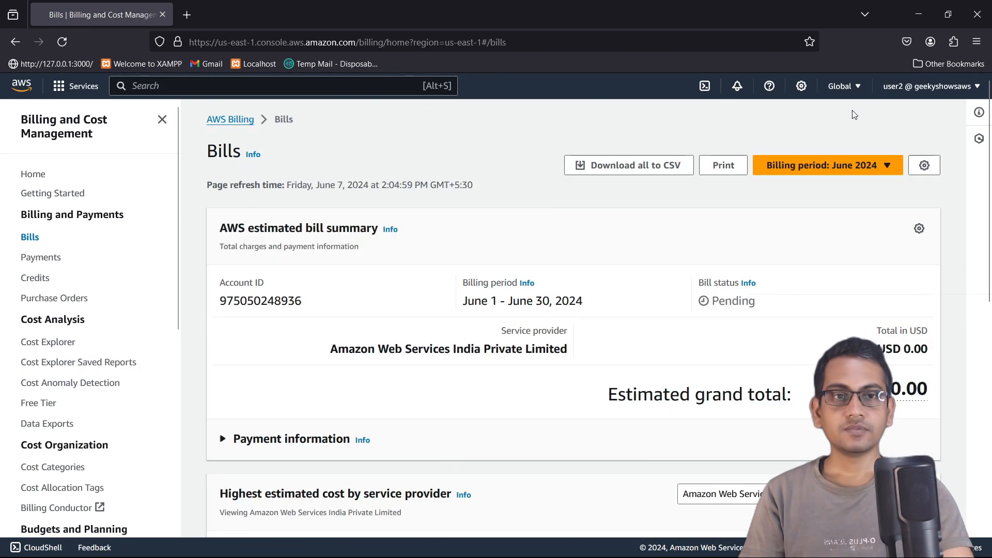
pyautogui.click(962, 88)
pyautogui.click(760, 121)
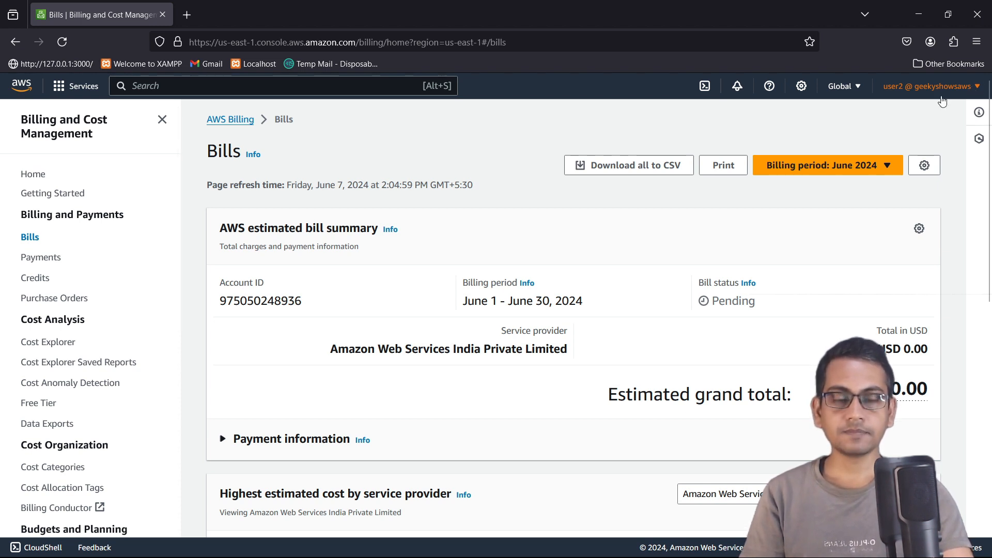
# - Sign user2 out and go back to the account owner's browser window
pyautogui.click(978, 89)
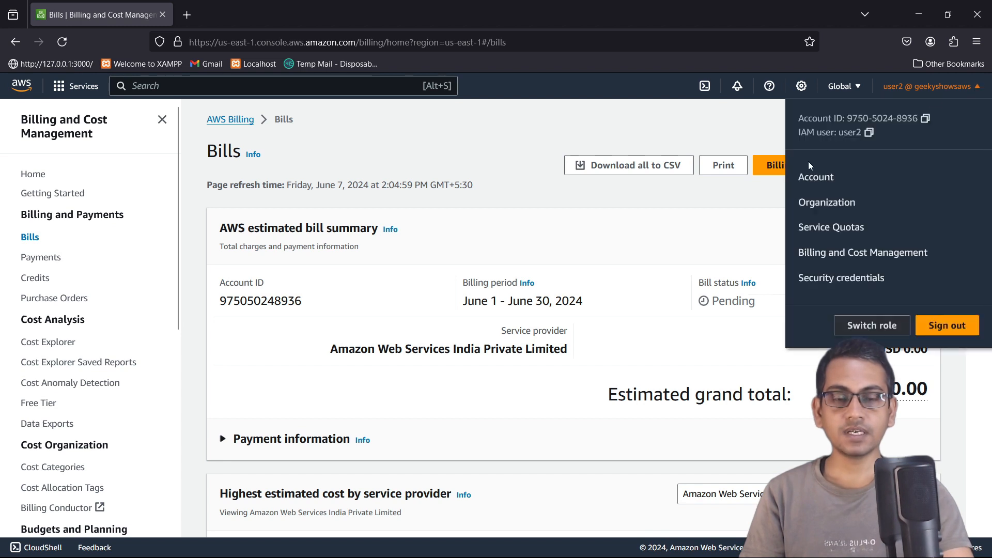
pyautogui.click(872, 325)
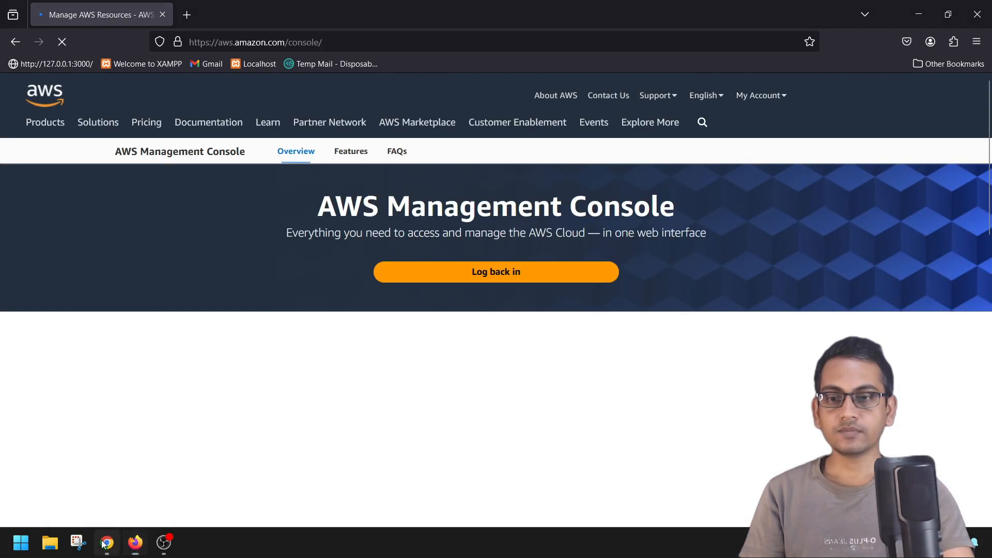
pyautogui.click(106, 543)
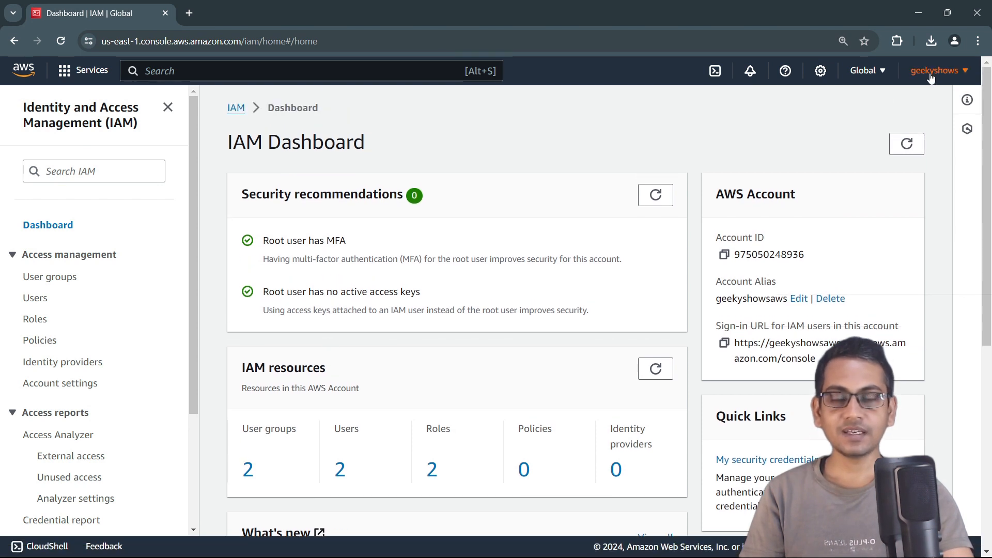
# - Delete IAM user user2, confirming by typing 'user2', leaving only user1
pyautogui.click(37, 298)
pyautogui.click(247, 307)
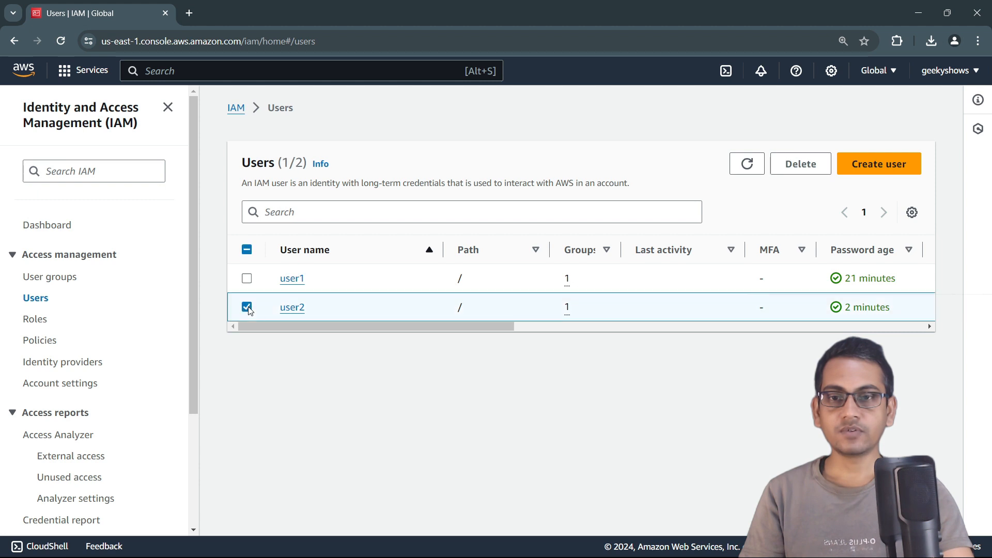
pyautogui.click(796, 165)
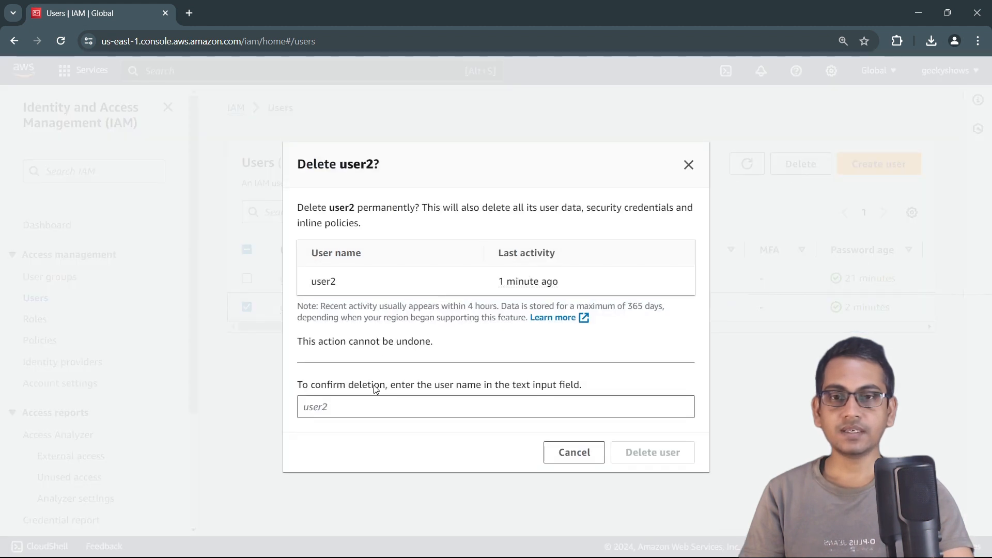
pyautogui.click(368, 408)
pyautogui.write('user2')
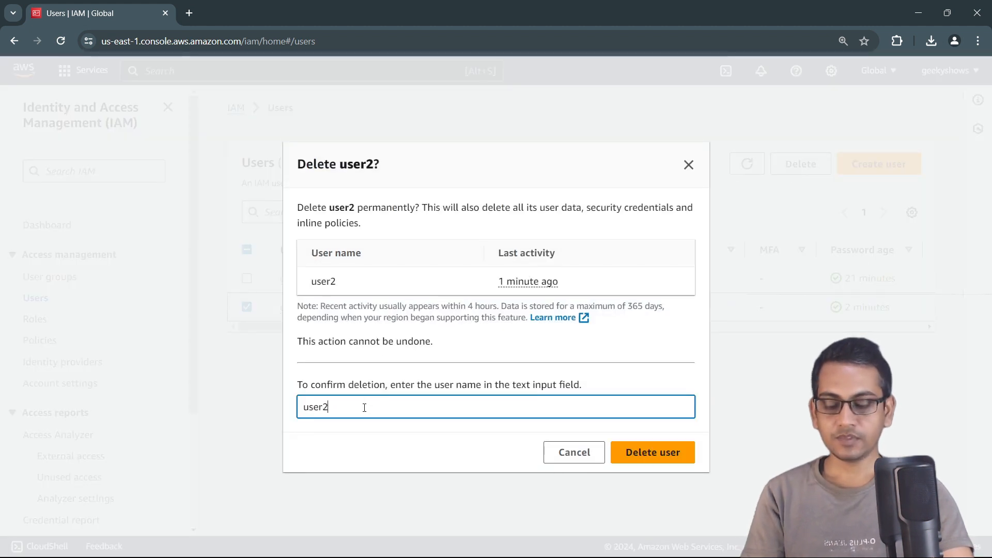
pyautogui.click(646, 453)
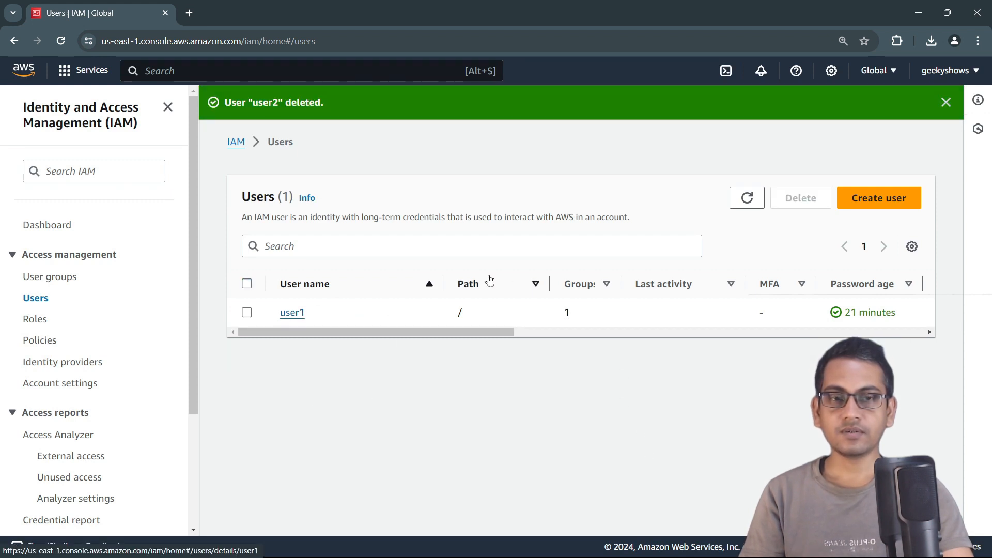
pyautogui.click(870, 198)
# - Name the new IAM user 'geek' and continue to permissions
pyautogui.click(323, 299)
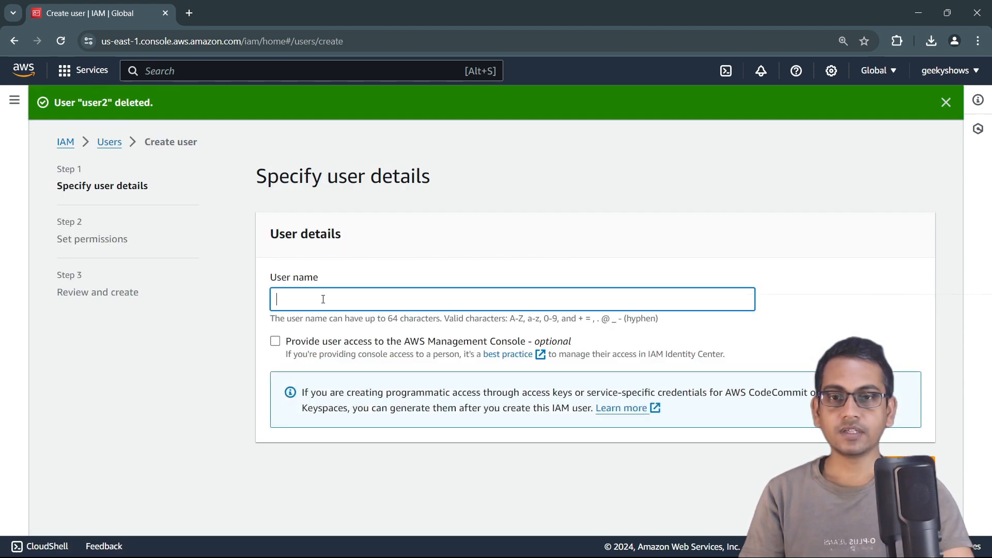
pyautogui.write('geek')
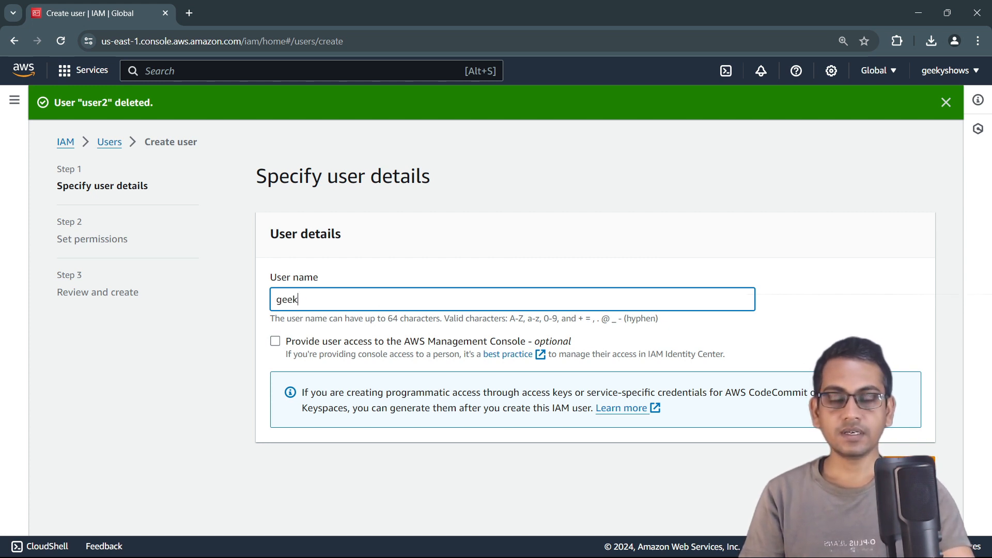
pyautogui.click(910, 468)
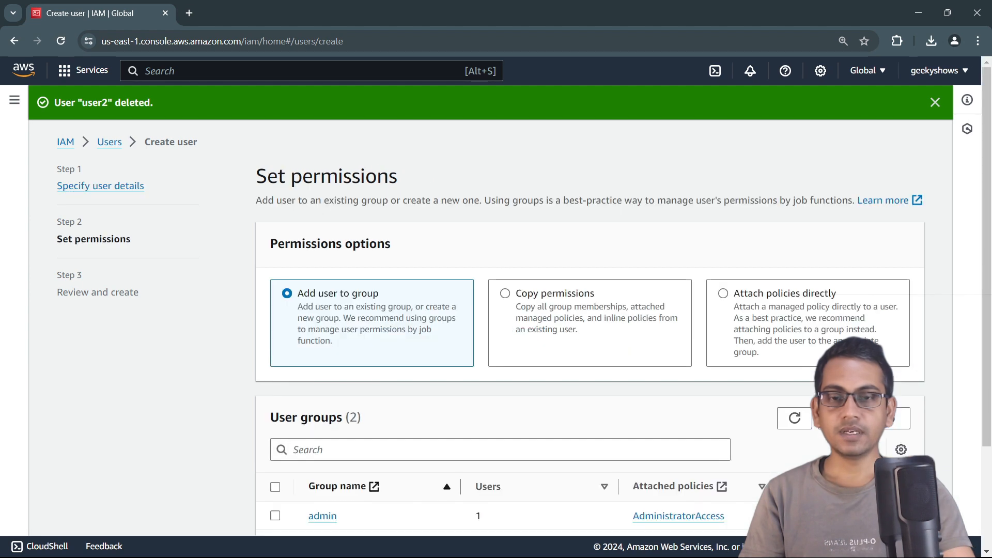
# - Add geek to the admin and billing_group groups, review, and create the user
pyautogui.scroll(-2, 550, 417)
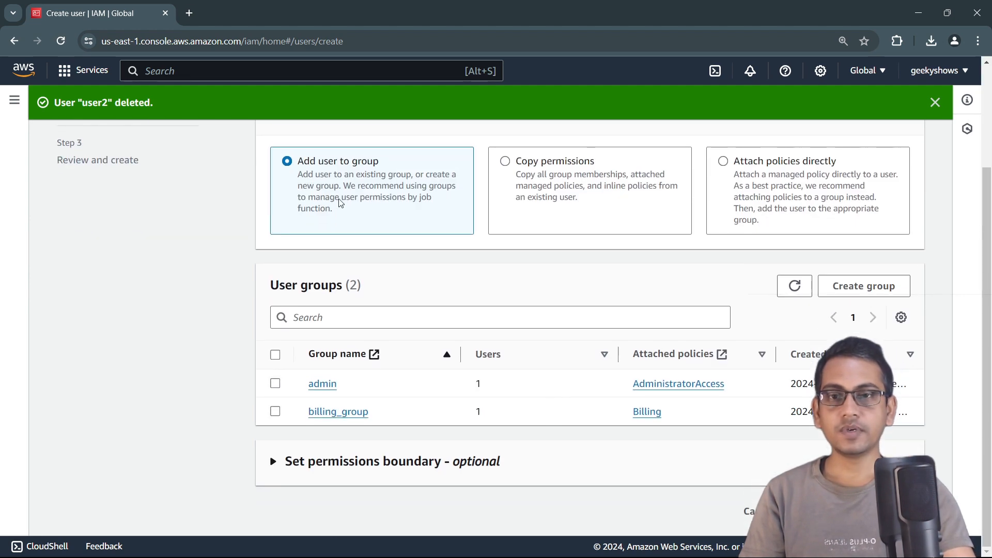
pyautogui.scroll(2, 356, 287)
pyautogui.scroll(-3, 356, 287)
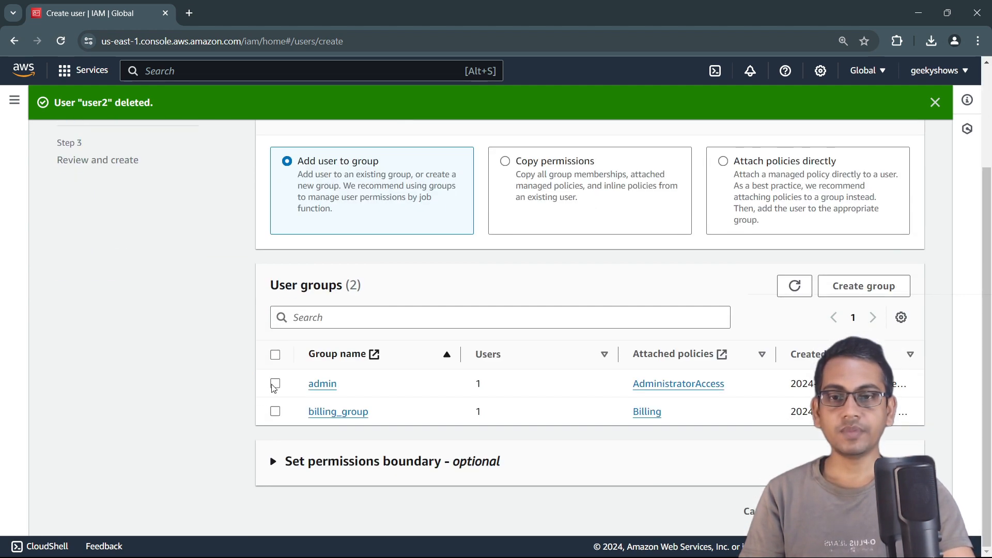
pyautogui.click(275, 384)
pyautogui.click(275, 411)
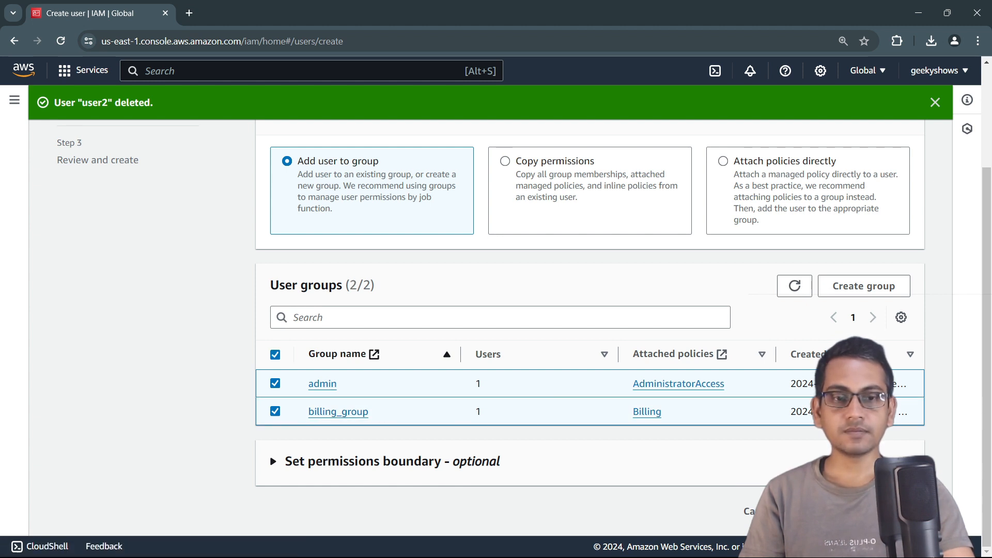
pyautogui.click(898, 512)
pyautogui.scroll(-3, 491, 417)
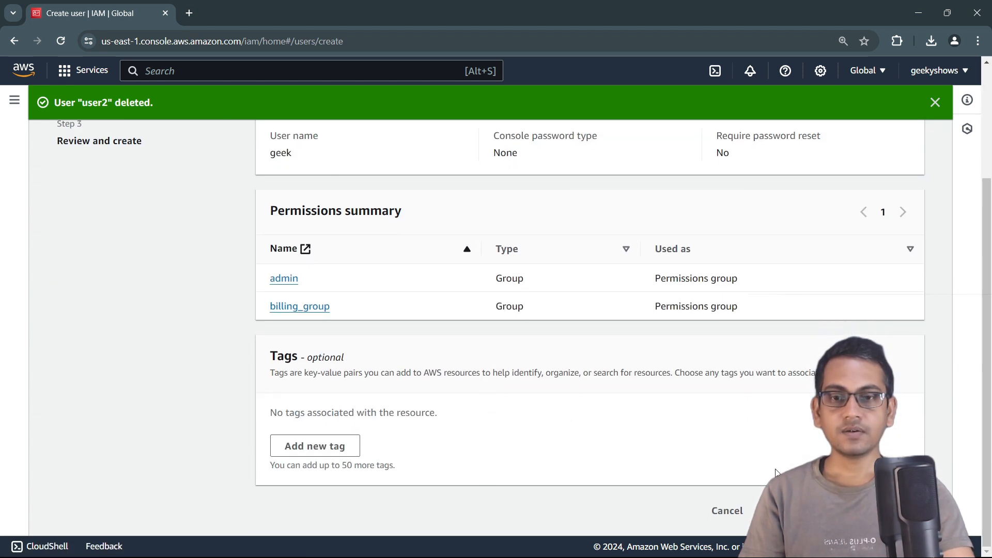
pyautogui.click(884, 510)
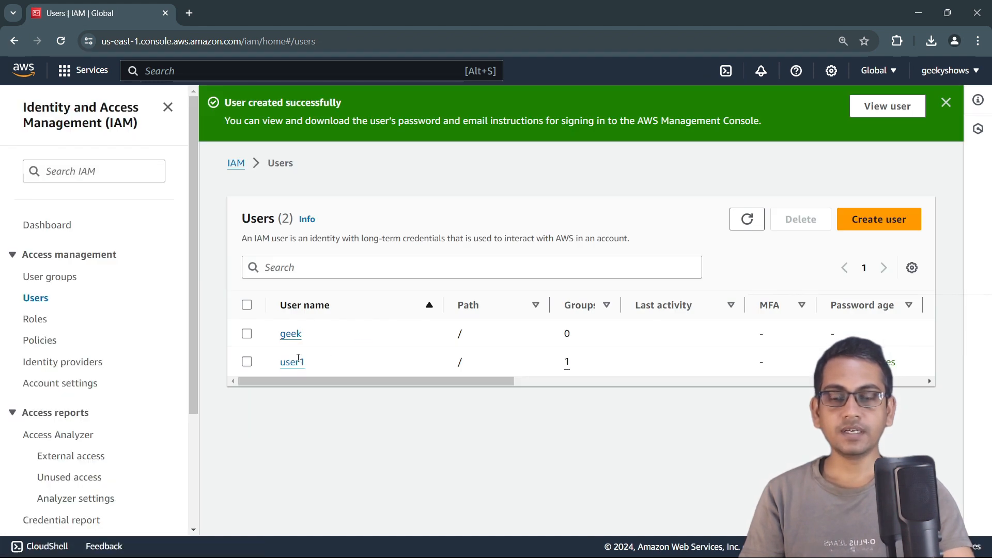
# - Delete IAM user user1, confirming by typing 'user1'
pyautogui.click(247, 363)
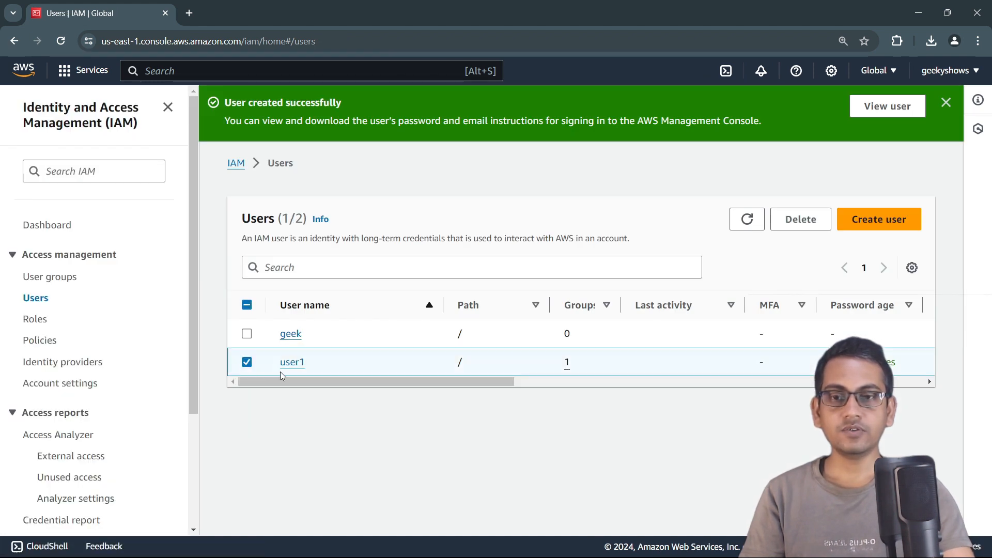
pyautogui.click(801, 219)
pyautogui.click(351, 405)
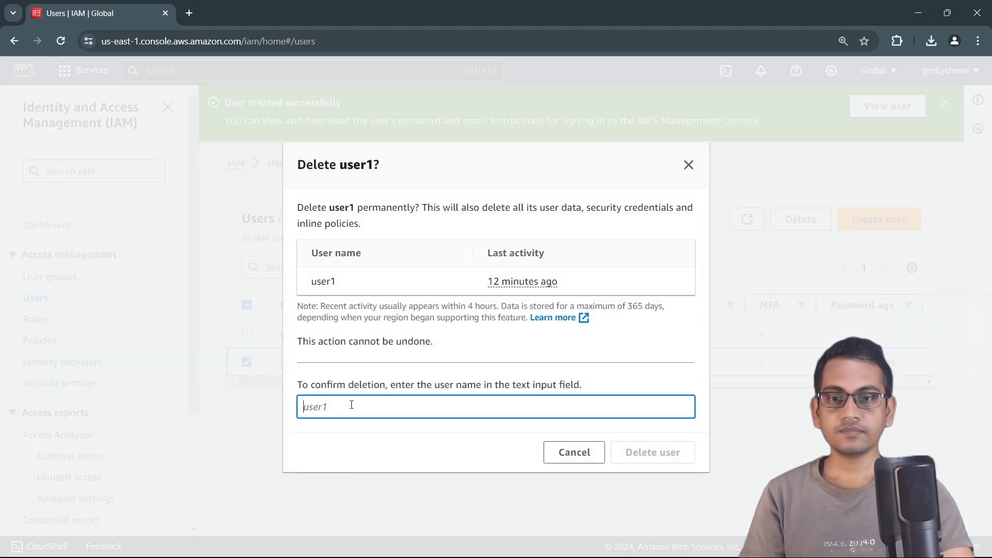
pyautogui.write('user1')
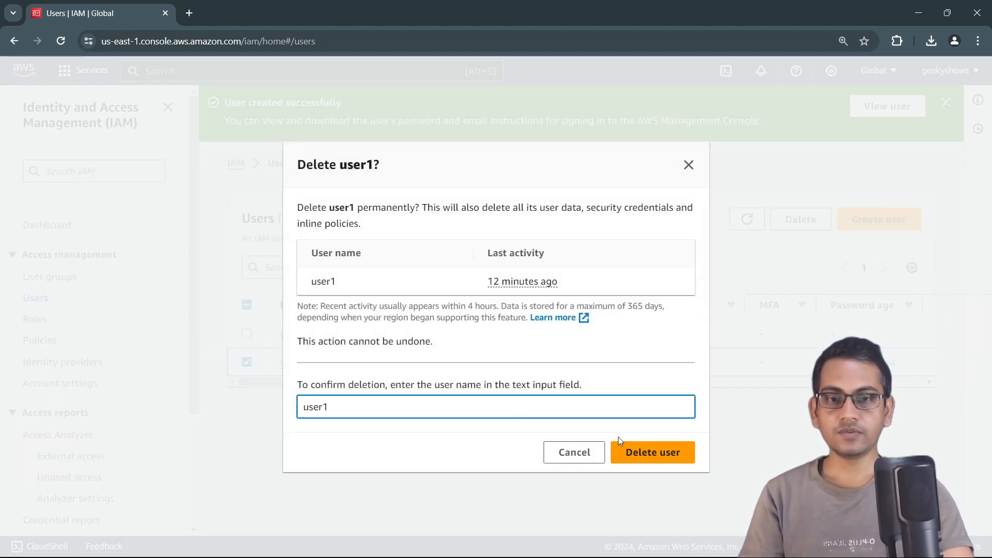
pyautogui.click(641, 452)
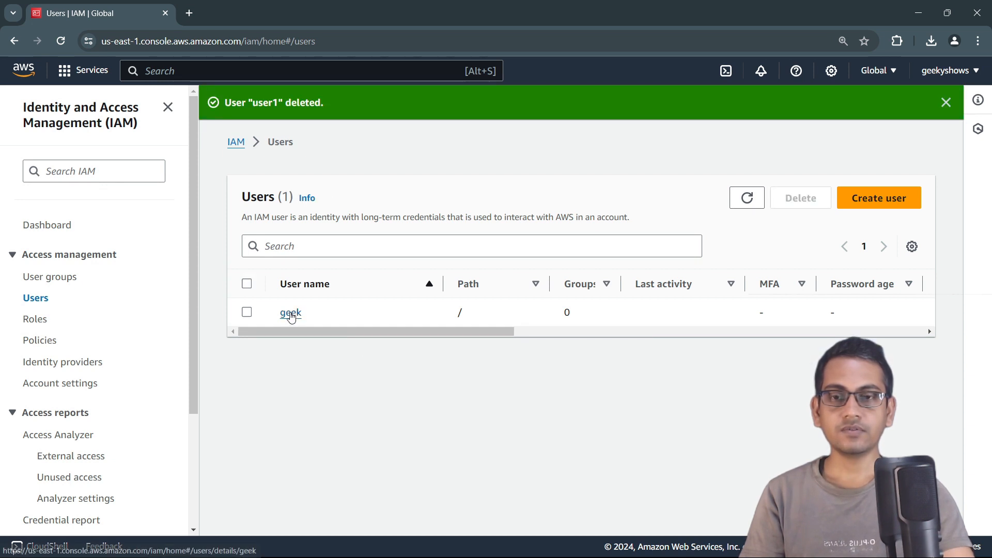
# - Enable console access for geek with a custom password and download the sign-in .csv
pyautogui.click(291, 313)
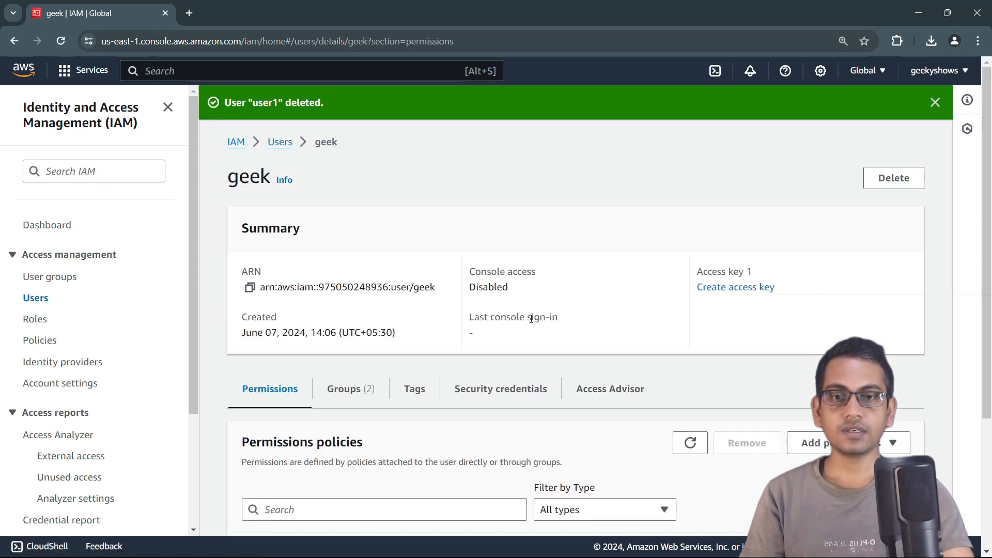
pyautogui.scroll(-3, 689, 356)
pyautogui.click(507, 320)
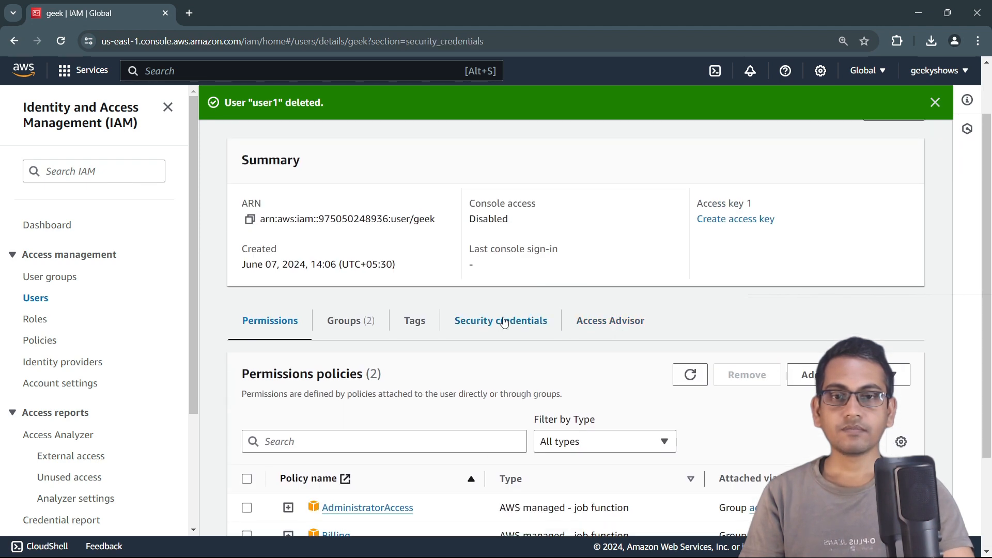
pyautogui.scroll(-2, 863, 287)
pyautogui.click(842, 246)
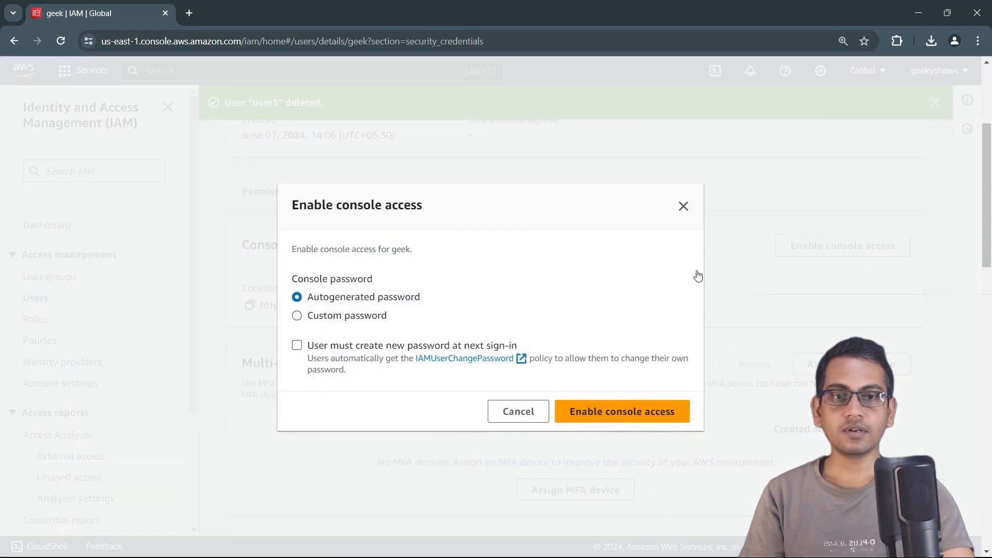
pyautogui.click(332, 315)
pyautogui.click(384, 277)
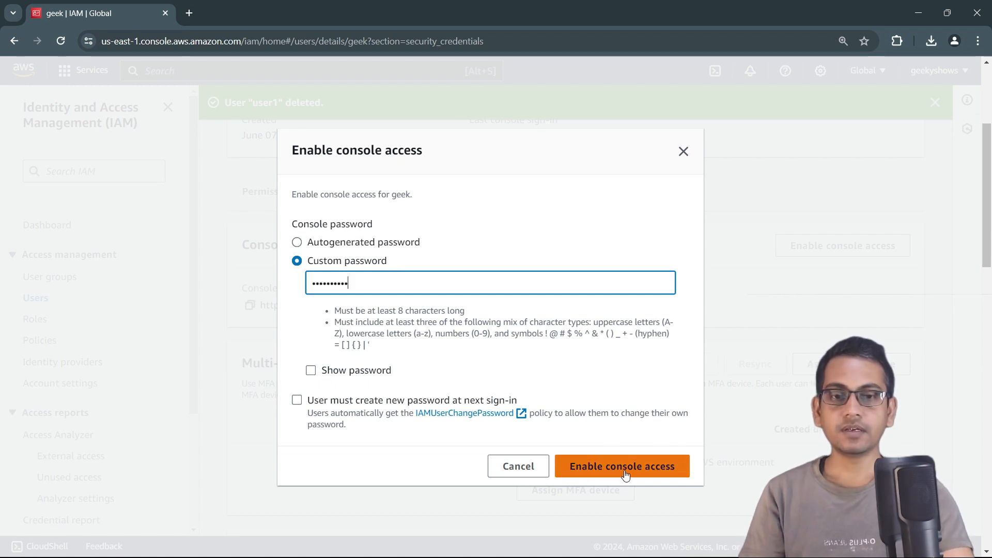
pyautogui.click(625, 476)
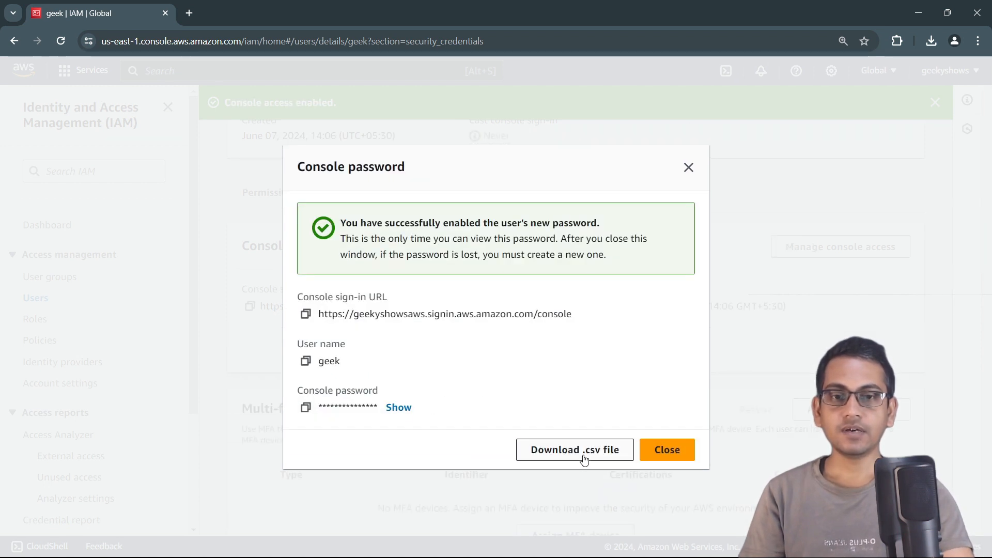
pyautogui.click(581, 452)
pyautogui.click(666, 450)
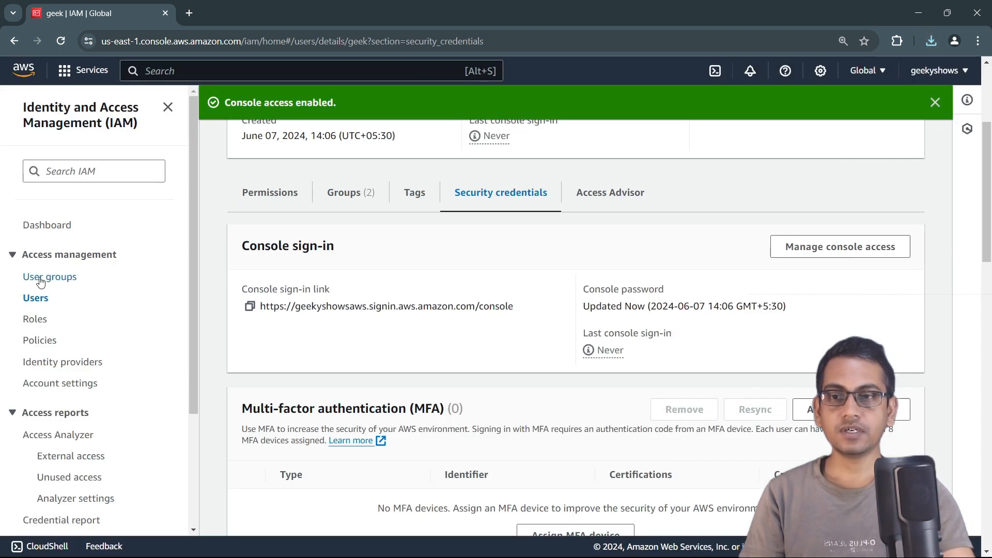
pyautogui.click(36, 298)
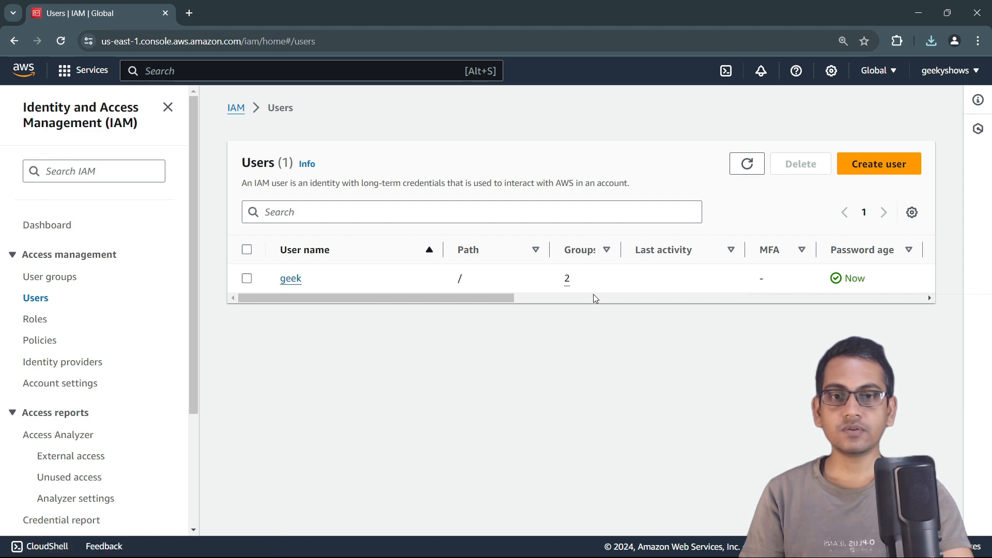
# - Check geek's group permissions and console access, then view the IAM Dashboard counts
pyautogui.click(291, 280)
pyautogui.scroll(-5, 415, 214)
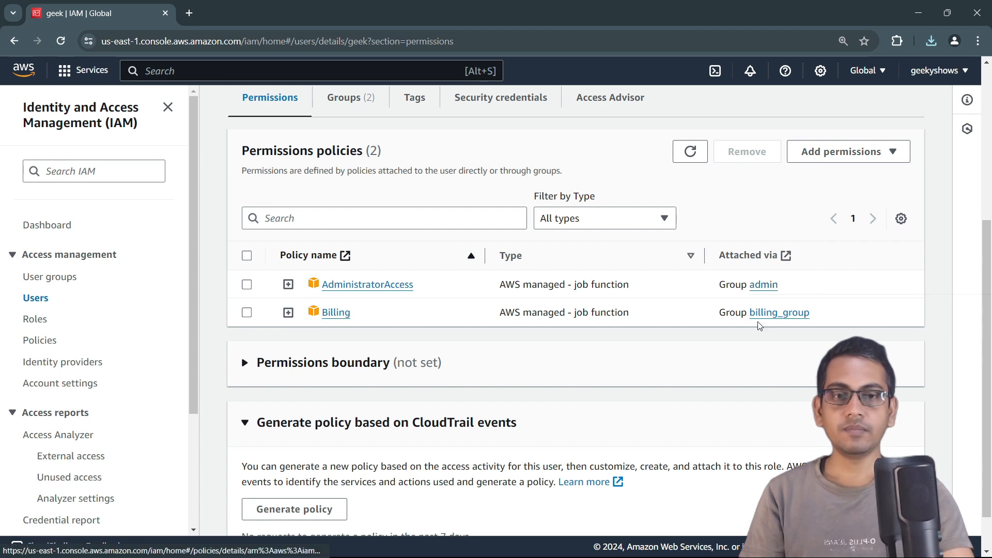
pyautogui.scroll(5, 526, 343)
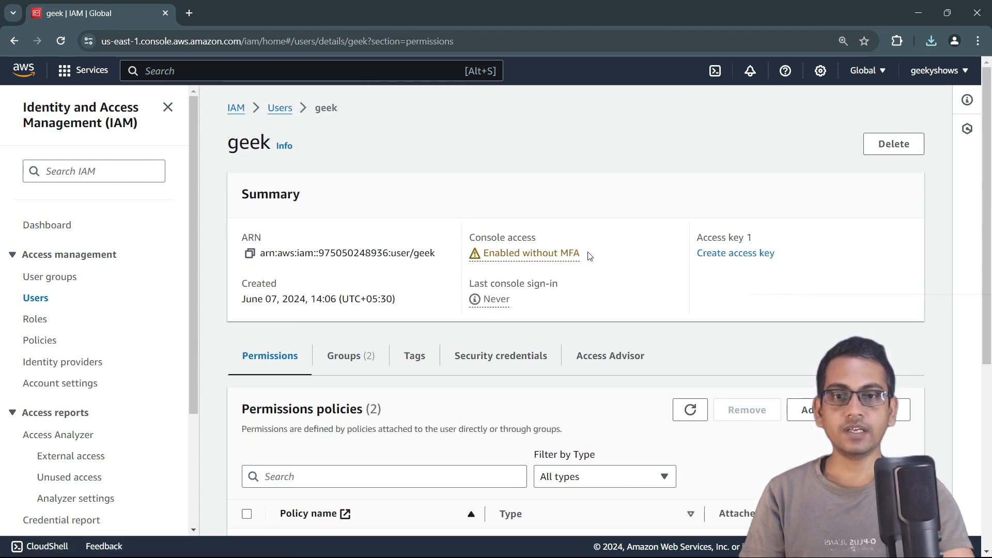
pyautogui.click(47, 225)
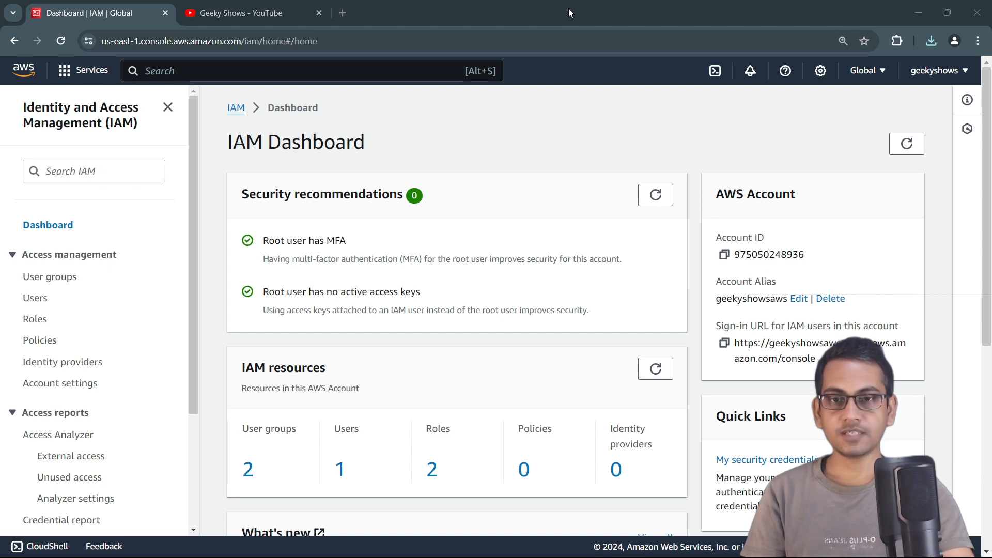
# - Open the Geeky Shows Amazon Web Services (AWS) playlist in a new tab and focus YouTube search
pyautogui.click(259, 21)
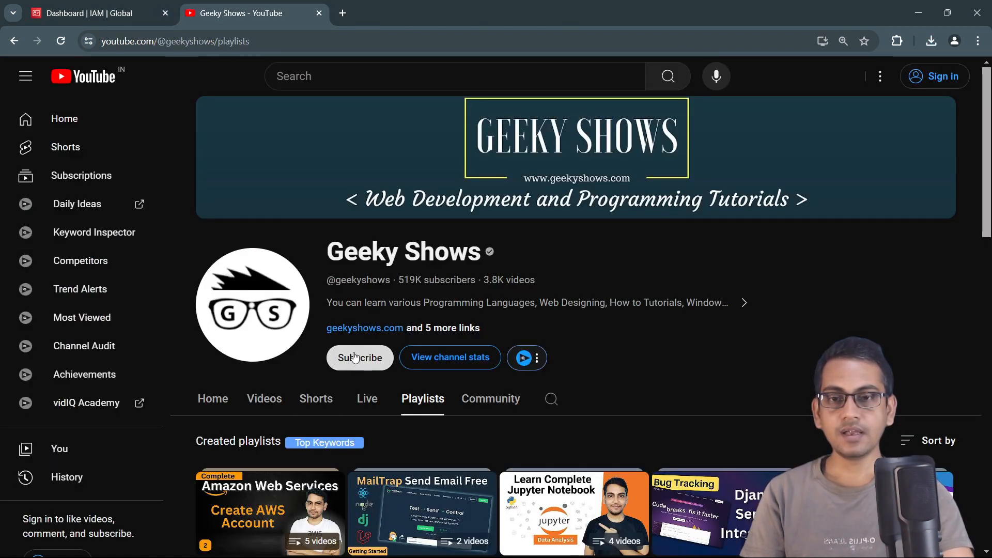
pyautogui.scroll(-5, 355, 357)
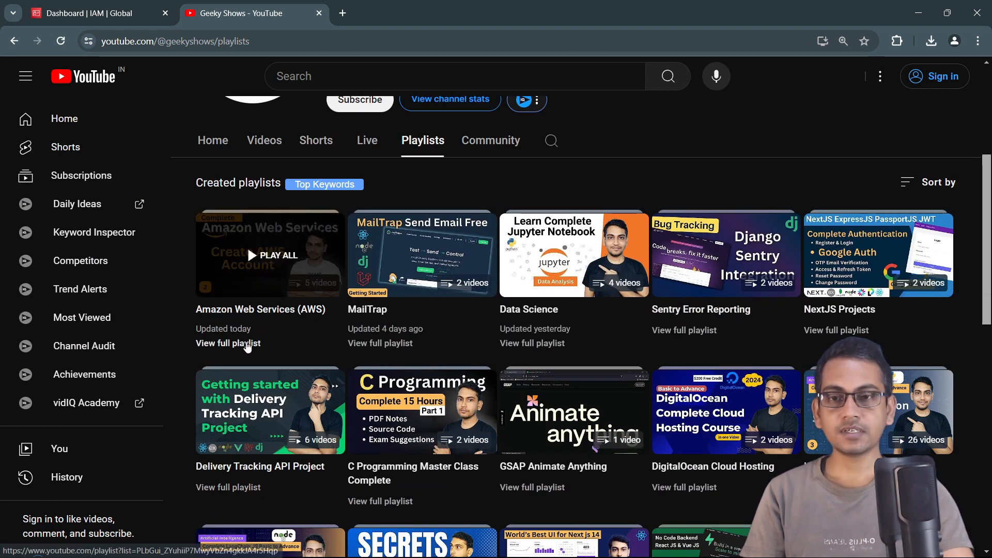
pyautogui.rightClick(247, 345)
pyautogui.click(274, 357)
pyautogui.click(427, 16)
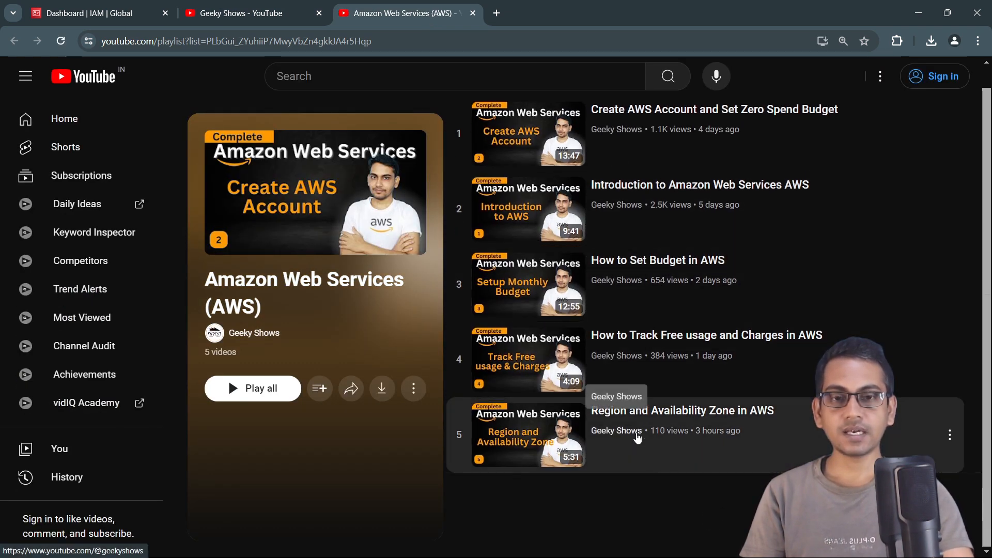
pyautogui.scroll(1, 637, 404)
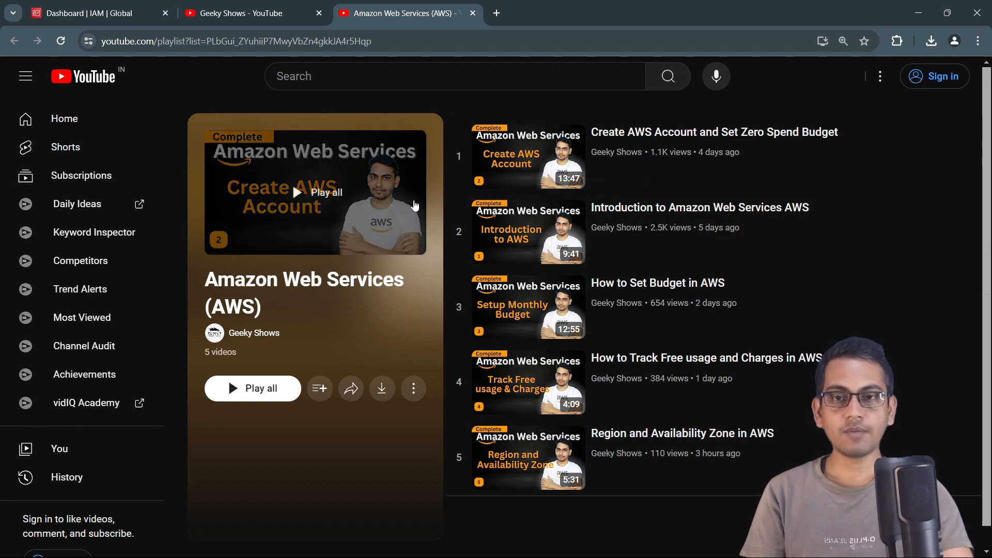
pyautogui.click(465, 78)
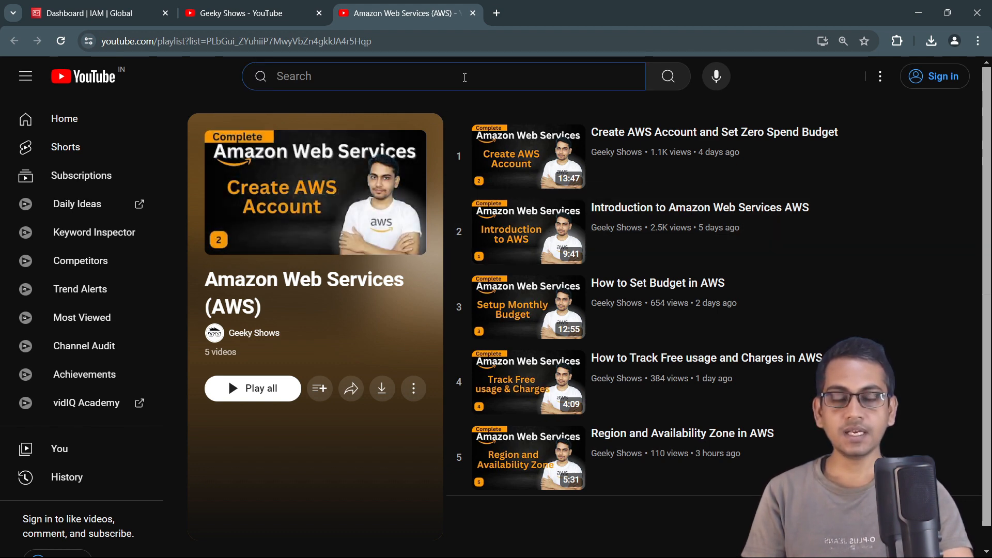